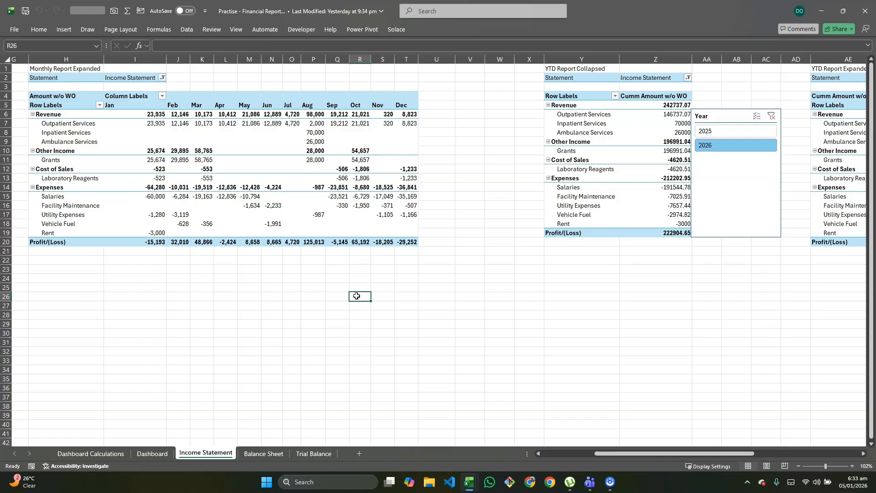
Look up the income statement and balance sheet named ranges by starting a formula in cell R26 of the Income Statement sheet
{"action": "type", "text": "=incom"}
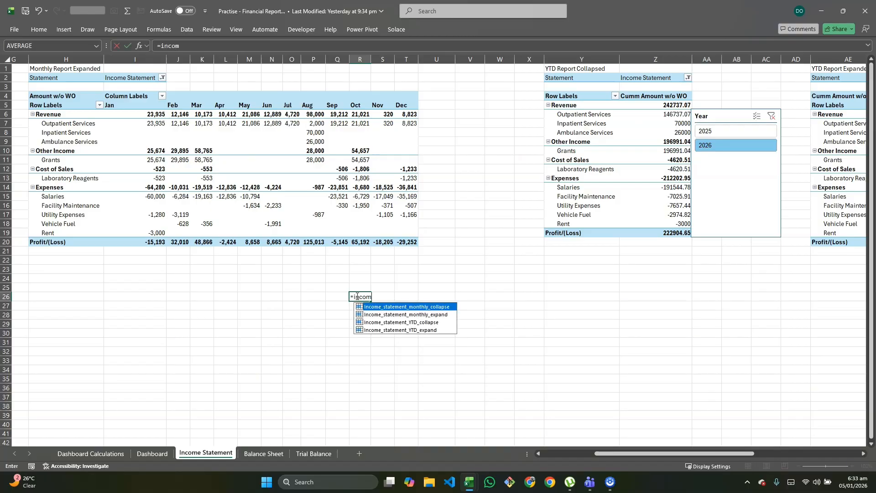
{"action": "key", "text": "BackSpace"}
{"action": "key", "text": "BackSpace"}
{"action": "key", "text": "BackSpace"}
{"action": "key", "text": "BackSpace"}
{"action": "key", "text": "BackSpace"}
{"action": "type", "text": "bal"}
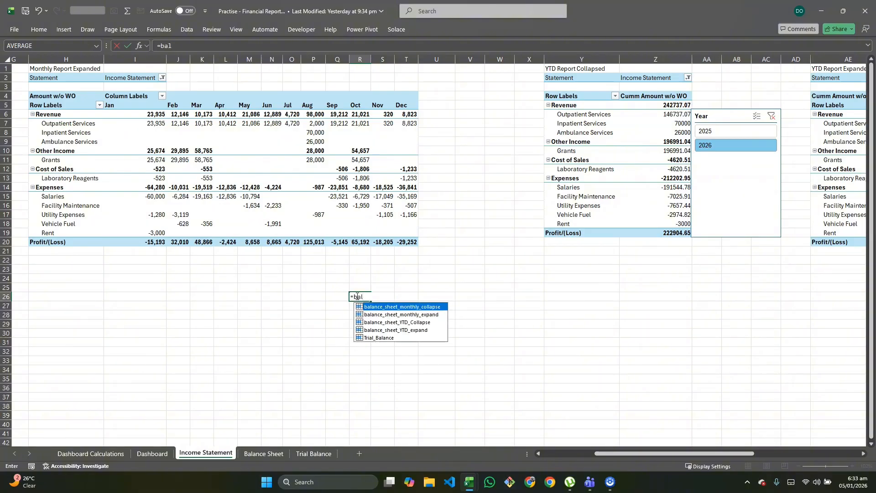
{"action": "key", "text": "Escape"}
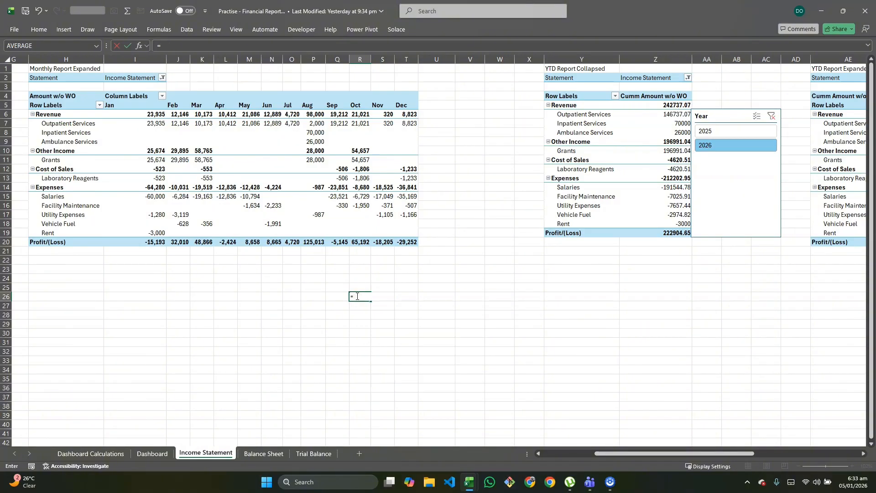
Enter the test formula =Trial_Balance in cell R26 to spill the trial balance named range
{"action": "type", "text": "tr"}
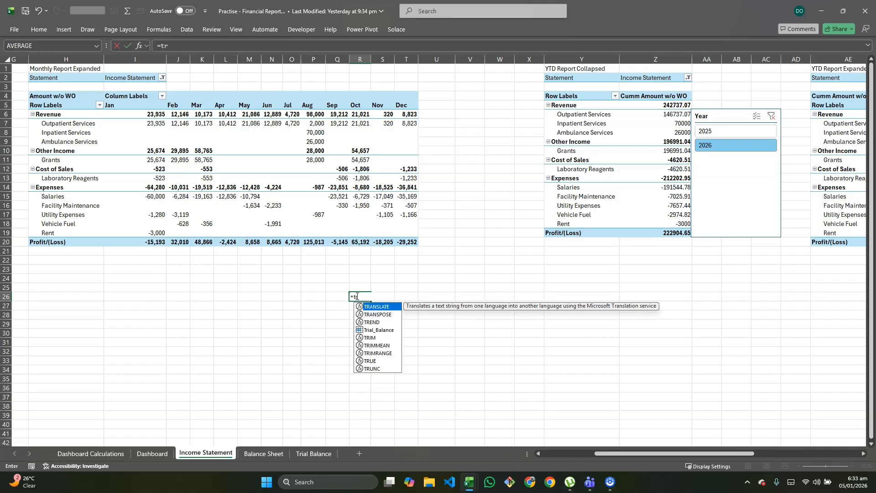
{"action": "key", "text": "Down"}
{"action": "key", "text": "Down"}
{"action": "key", "text": "Down"}
{"action": "key", "text": "Tab"}
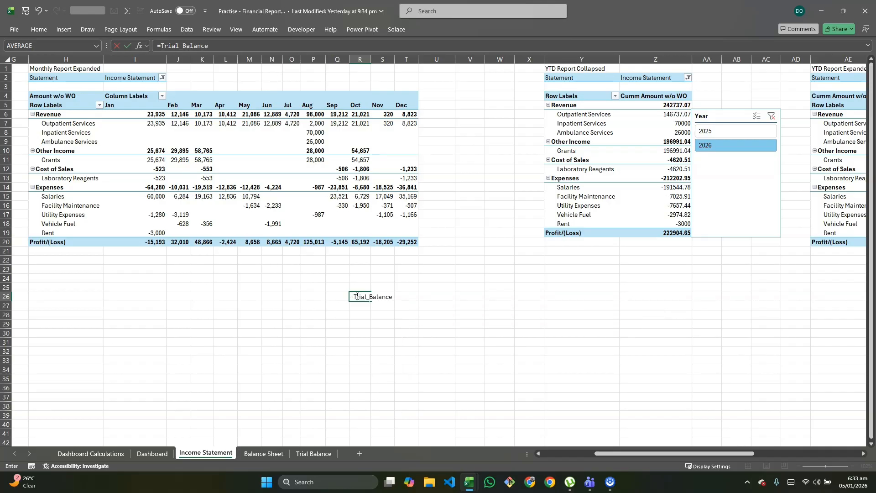
{"action": "key", "text": "Return"}
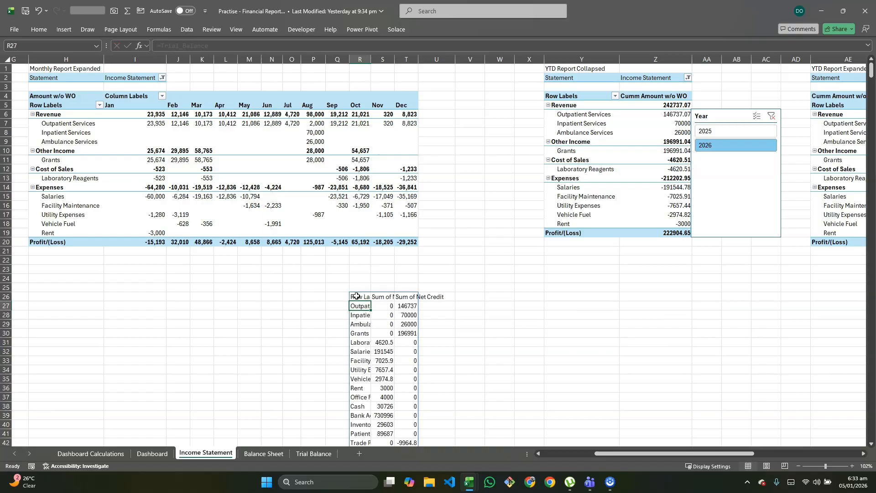
Review the spilled trial balance and delete the test formula from cell R26
{"action": "scroll", "coordinate": [365, 297], "scroll_direction": "down", "scroll_amount": 9}
{"action": "scroll", "coordinate": [402, 298], "scroll_direction": "up", "scroll_amount": 5}
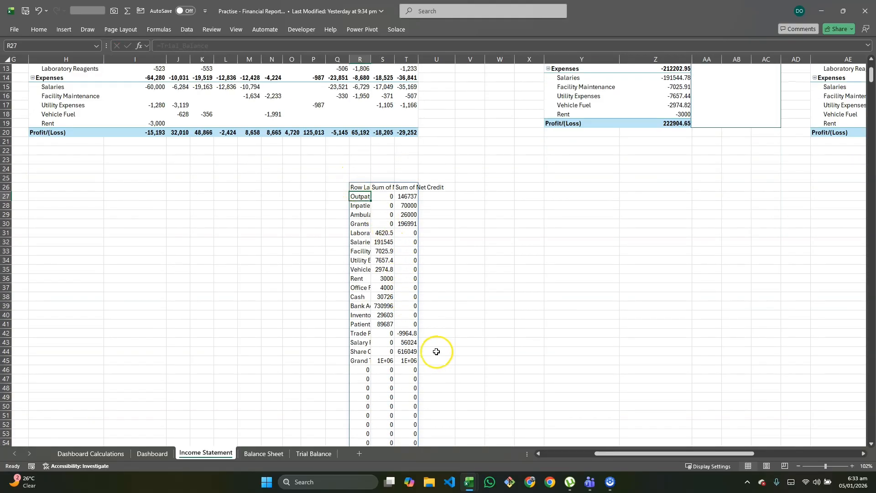
{"action": "scroll", "coordinate": [363, 255], "scroll_direction": "up", "scroll_amount": 2}
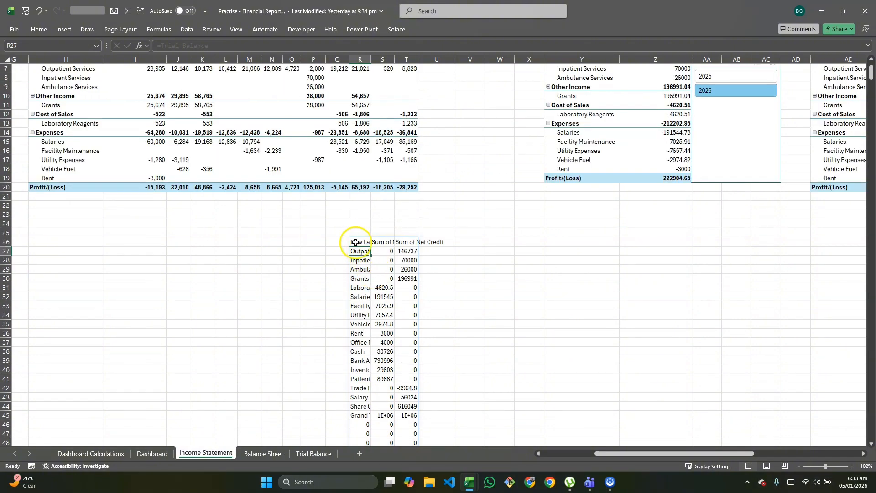
{"action": "left_click", "coordinate": [357, 241]}
{"action": "key", "text": "Delete"}
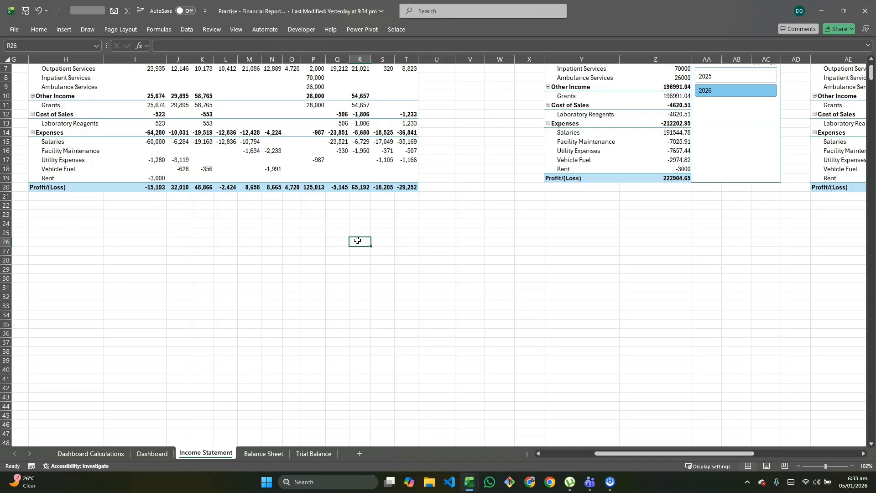
Switch to the Financial report dashbaord.xlsx workbook and view the Balance Sheet and Trial Balance through its statement selector
{"action": "key", "text": "alt+Tab"}
{"action": "key", "text": "alt+Tab"}
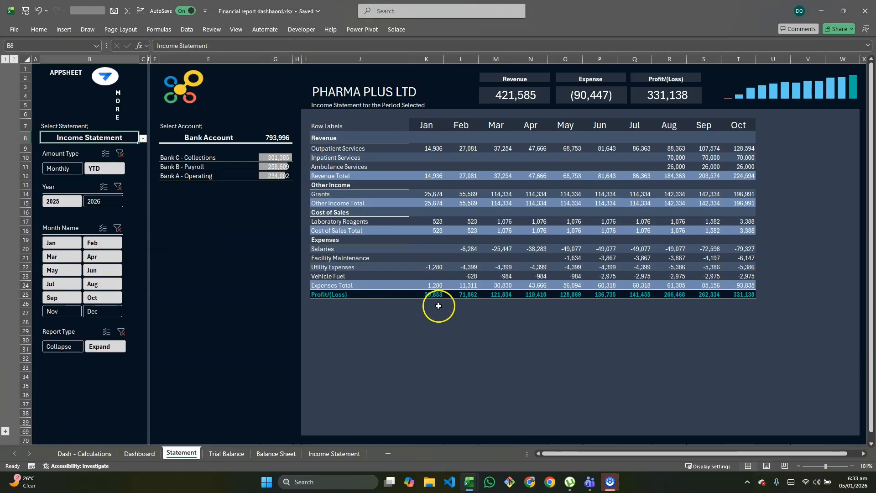
{"action": "left_click", "coordinate": [142, 138]}
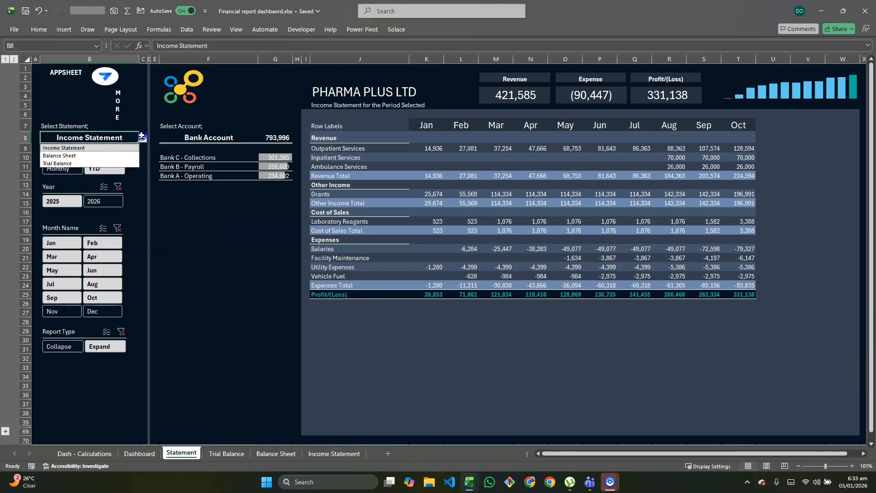
{"action": "left_click", "coordinate": [59, 155]}
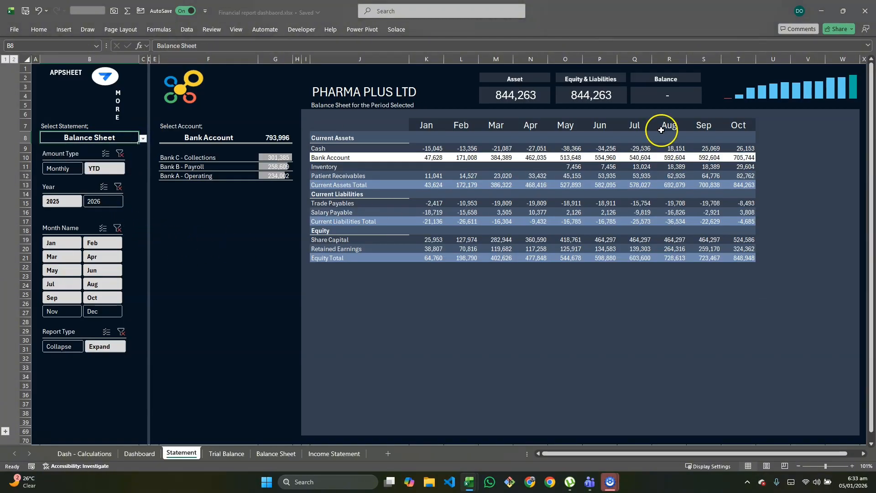
{"action": "left_click", "coordinate": [143, 138]}
{"action": "left_click", "coordinate": [68, 165]}
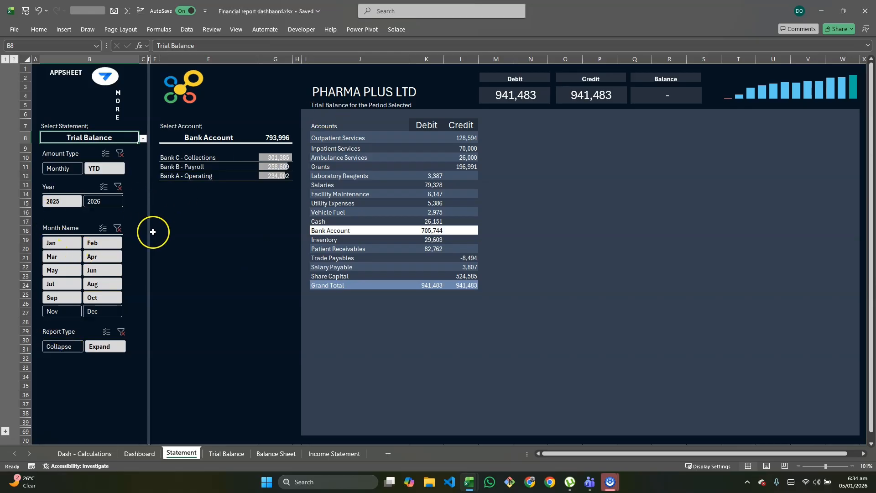
Return to the practice workbook, duplicate the Dashboard sheet in front of Income Statement, and rename the copy Statement
{"action": "key", "text": "alt+Tab"}
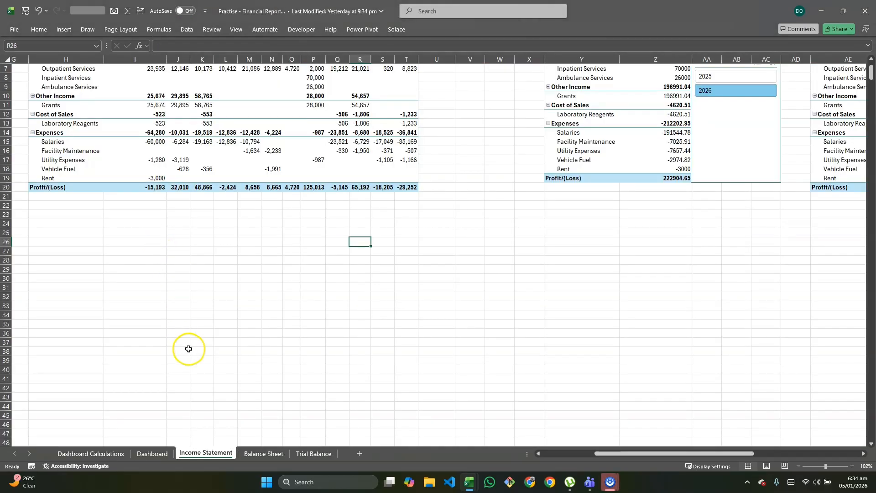
{"action": "left_click", "coordinate": [157, 452]}
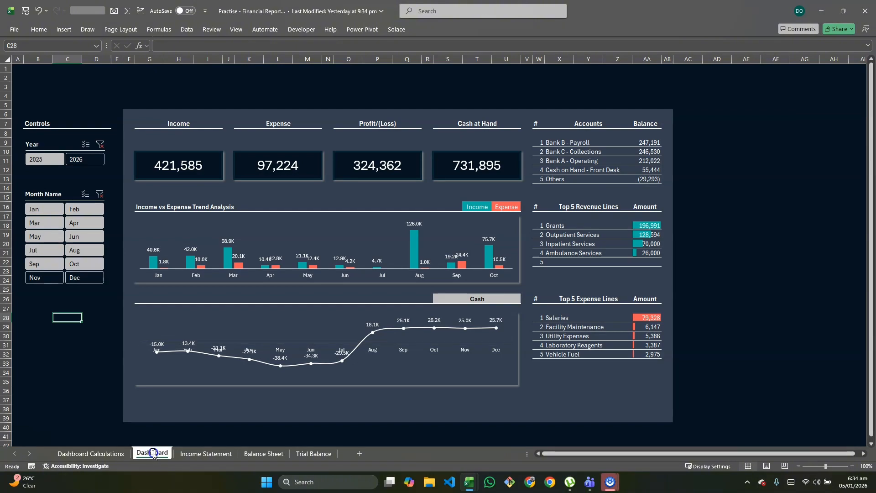
{"action": "left_click_drag", "start_coordinate": [179, 455], "coordinate": [179, 454]}
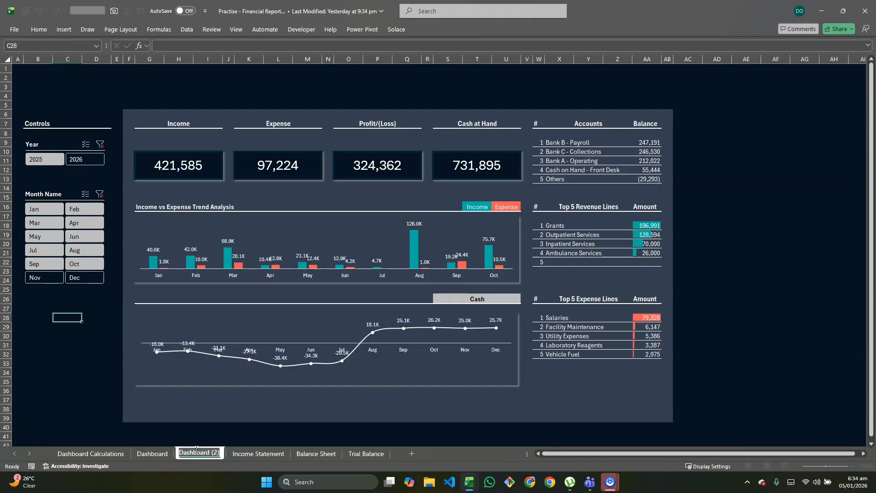
{"action": "type", "text": "Statement"}
{"action": "key", "text": "Return"}
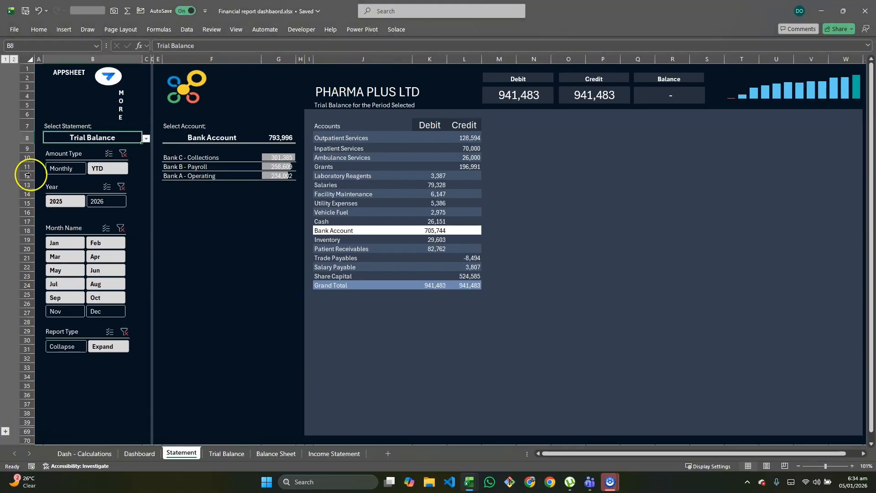
Check the widths of columns A, B and C on the reference workbook's Statement sheet
{"action": "left_click", "coordinate": [39, 58]}
{"action": "left_click", "coordinate": [146, 58]}
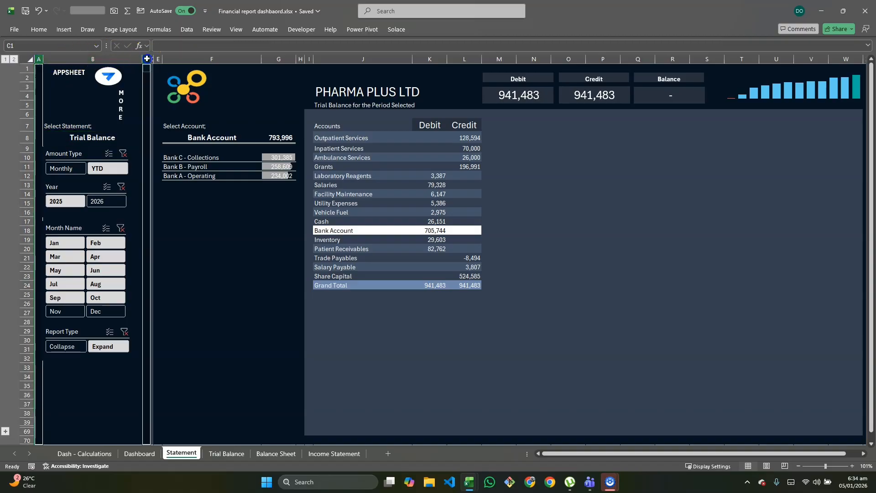
{"action": "left_click", "coordinate": [83, 57]}
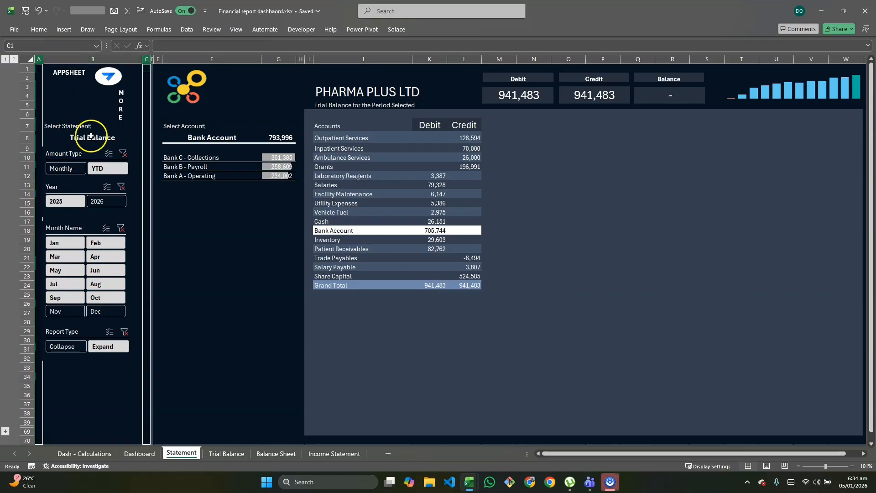
Widen column B on the practice workbook's Statement sheet to match the reference layout's control column
{"action": "key", "text": "alt+Tab"}
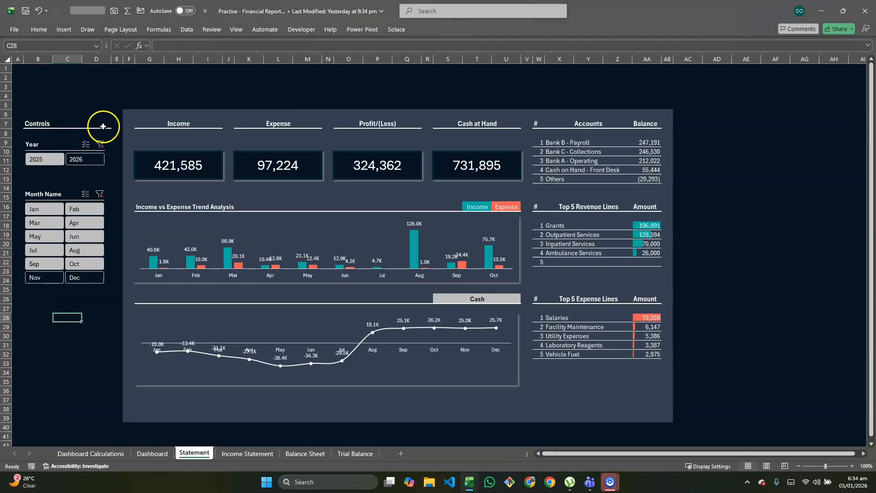
{"action": "left_click", "coordinate": [17, 60]}
{"action": "left_click", "coordinate": [122, 61]}
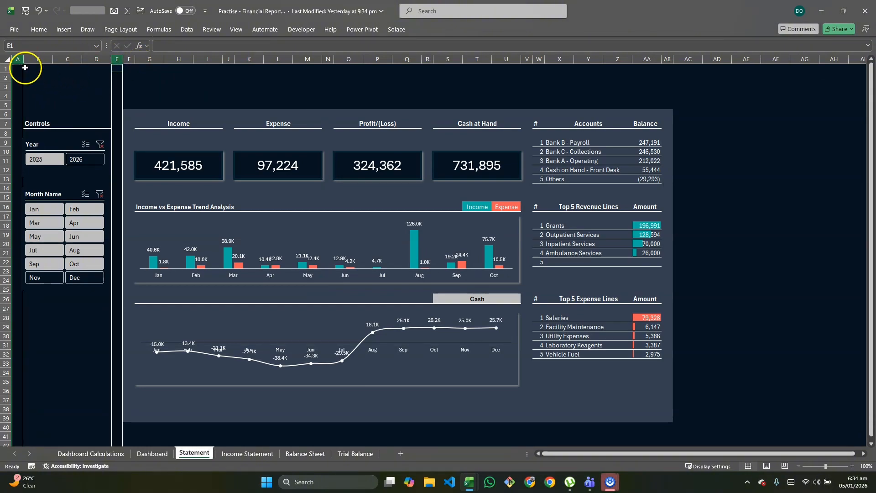
{"action": "left_click", "coordinate": [19, 60]}
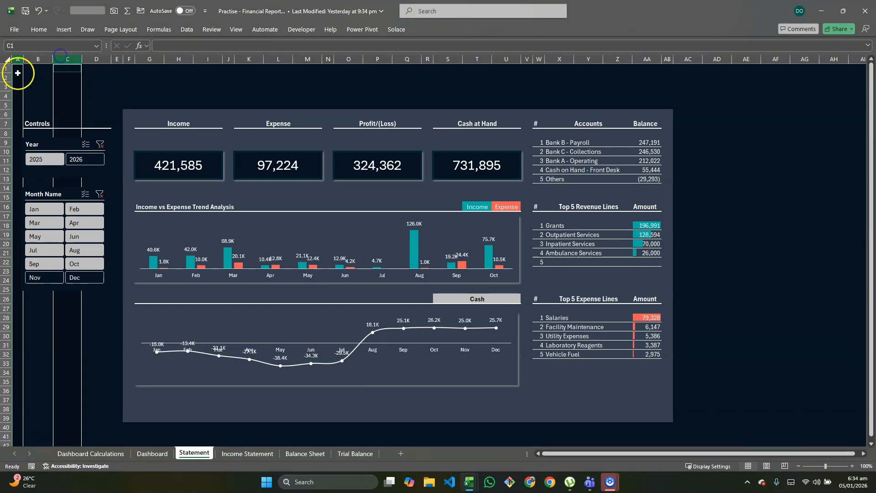
{"action": "left_click", "coordinate": [37, 59]}
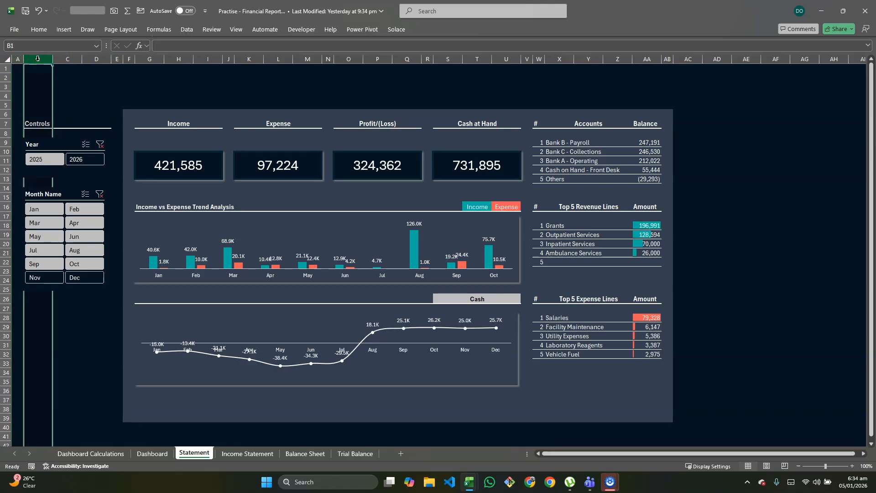
{"action": "key", "text": "alt+h"}
{"action": "key", "text": "o"}
{"action": "key", "text": "w"}
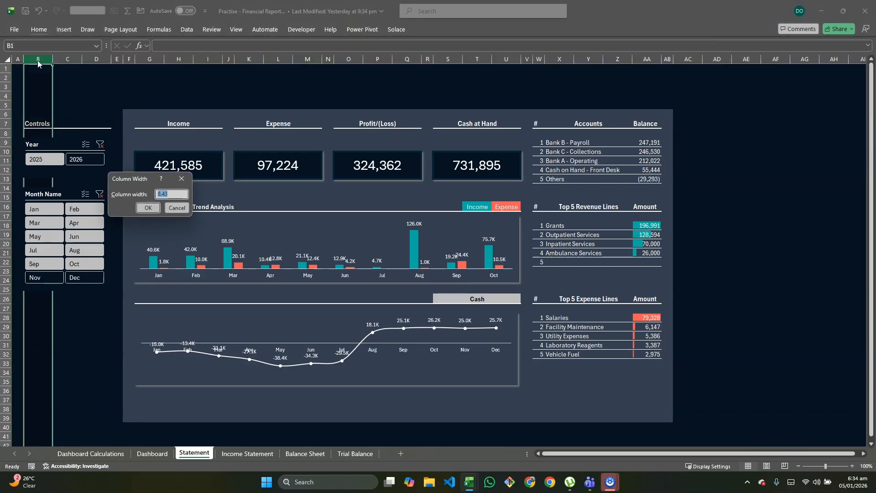
{"action": "key", "text": "Return"}
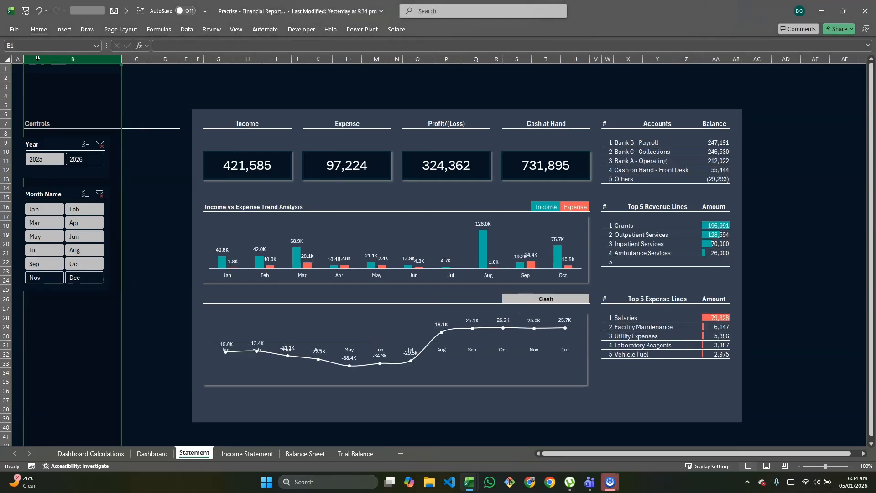
Narrow column C on the Statement sheet to a slim spacer about as wide as column A
{"action": "left_click", "coordinate": [134, 57]}
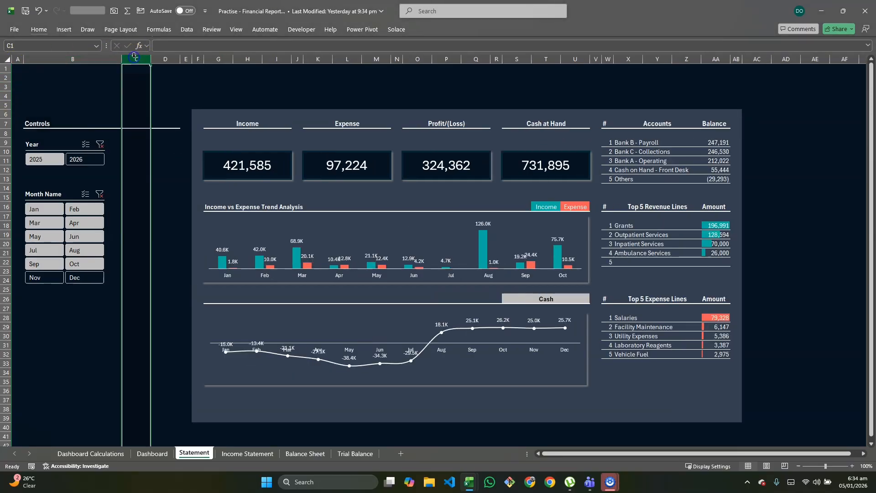
{"action": "key", "text": "alt+h"}
{"action": "key", "text": "o"}
{"action": "key", "text": "w"}
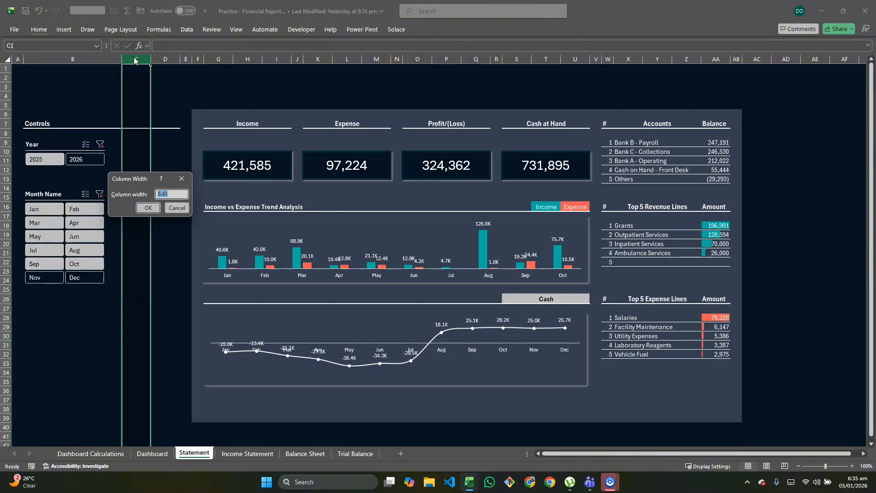
{"action": "key", "text": "Return"}
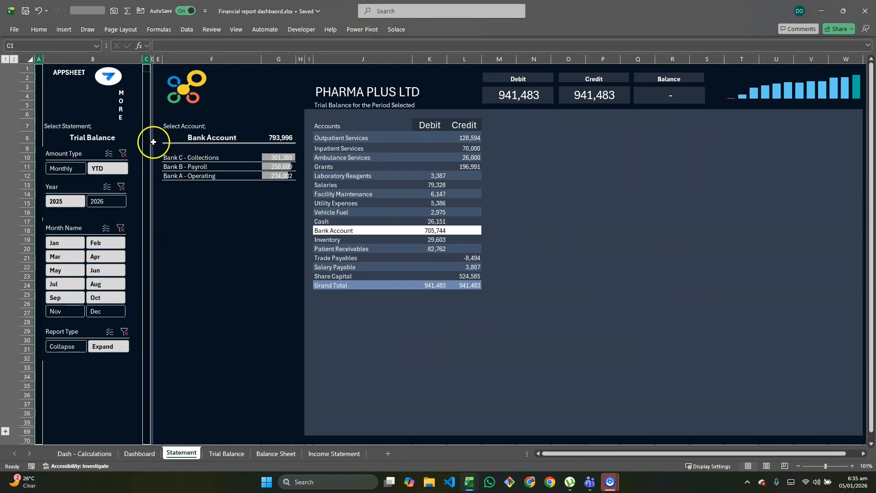
Examine the thin divider column D between the controls and the account section on the reference Statement sheet
{"action": "left_click", "coordinate": [164, 91]}
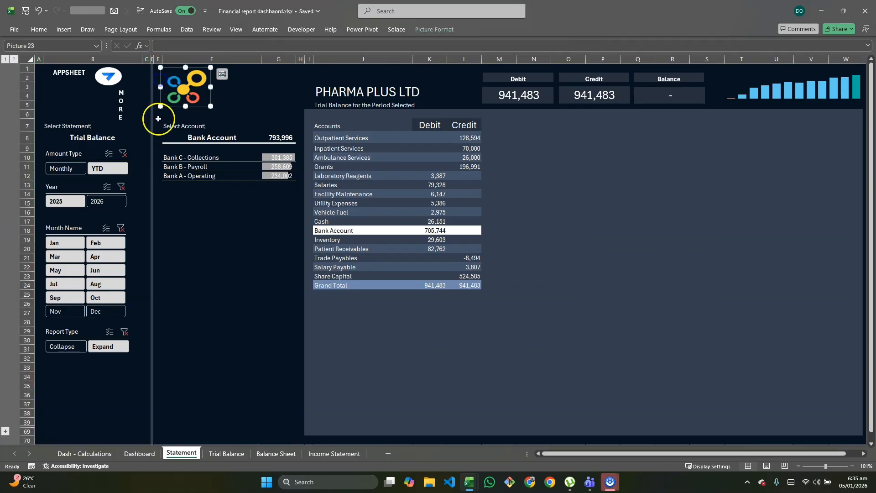
{"action": "left_click", "coordinate": [152, 59]}
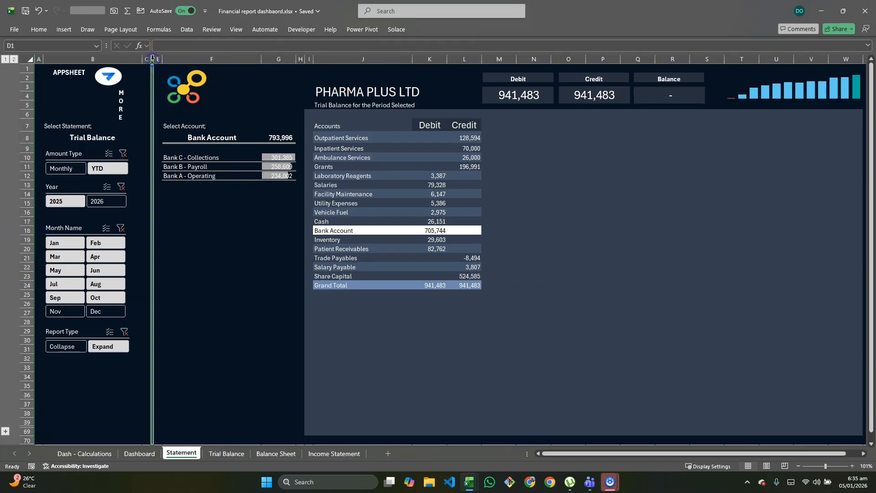
{"action": "left_click", "coordinate": [210, 202]}
{"action": "left_click", "coordinate": [624, 187]}
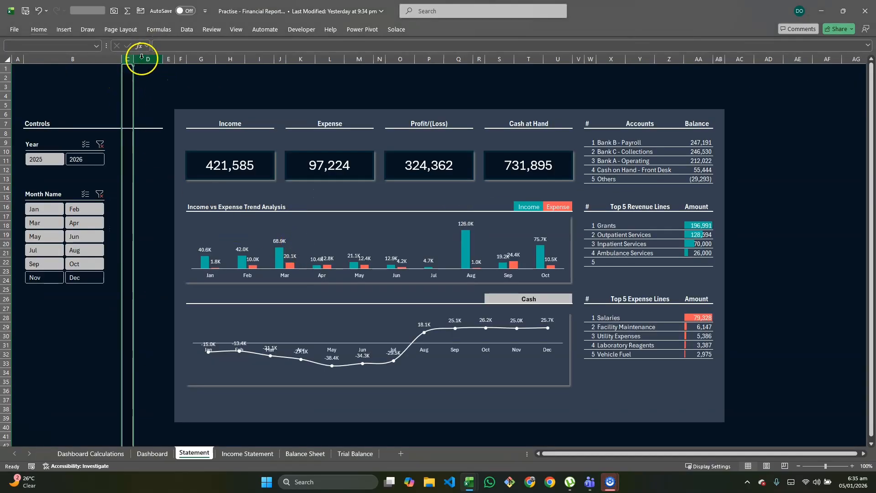
Narrow column D on the practice workbook's Statement sheet to a very thin divider beside the controls
{"action": "left_click", "coordinate": [145, 59]}
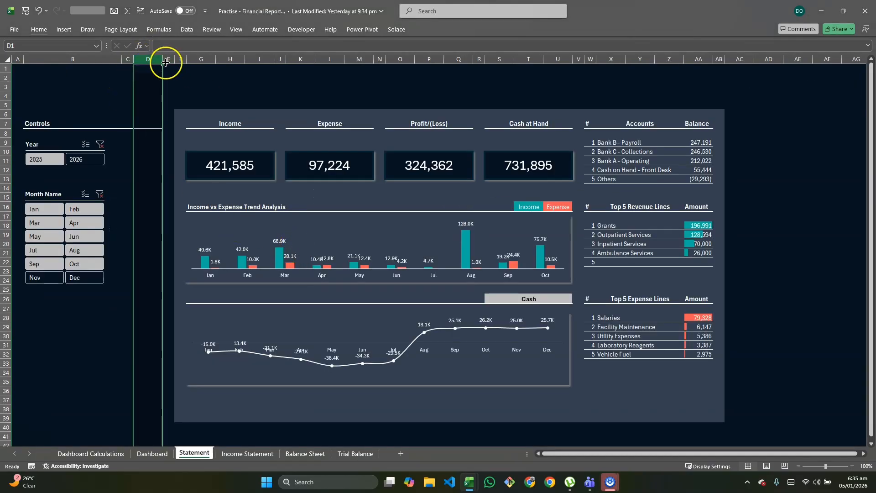
{"action": "left_click_drag", "start_coordinate": [163, 61], "coordinate": [135, 62]}
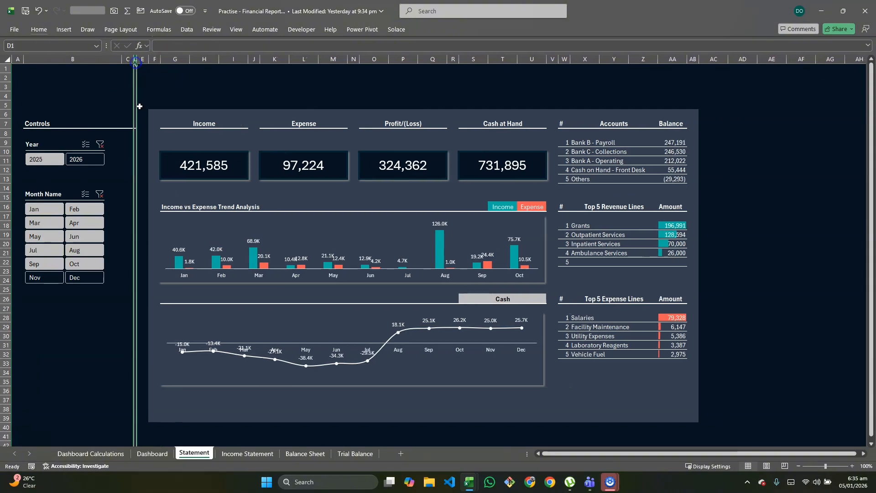
{"action": "left_click", "coordinate": [143, 167]}
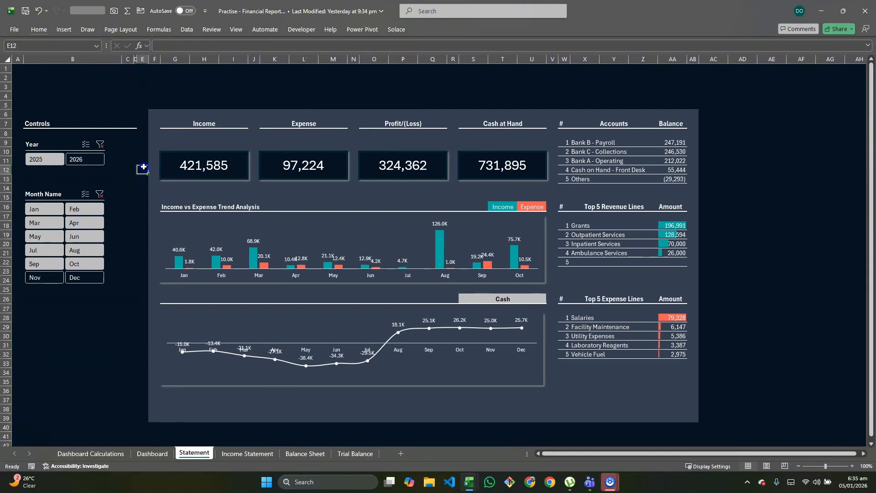
{"action": "left_click", "coordinate": [135, 60]}
{"action": "left_click", "coordinate": [169, 113]}
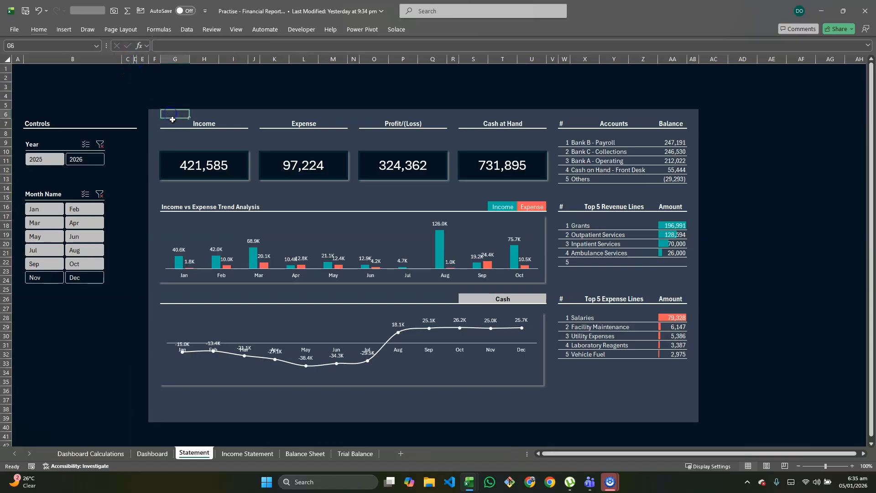
Give column D on the practice Statement sheet the slate panel fill by copying blank panel cell G9 onto the whole column
{"action": "left_click", "coordinate": [172, 121]}
{"action": "left_click", "coordinate": [185, 143]}
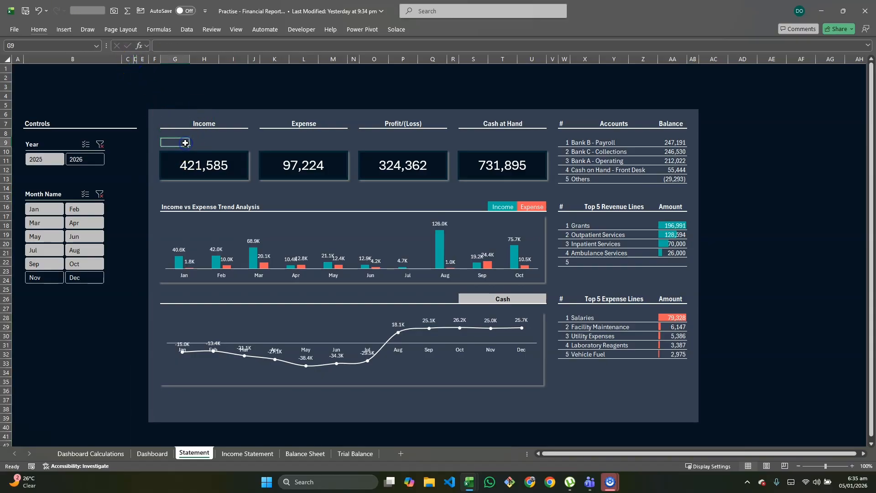
{"action": "key", "text": "ctrl+c"}
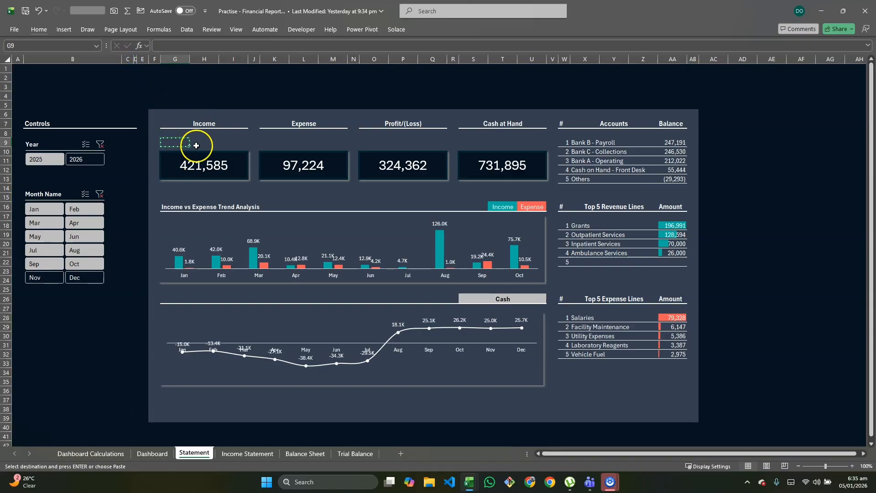
{"action": "left_click", "coordinate": [135, 70]}
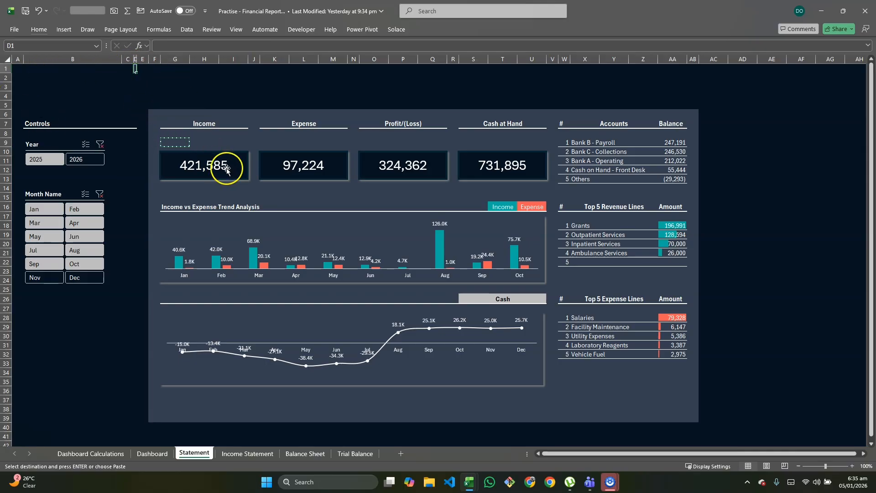
{"action": "key", "text": "ctrl+v"}
{"action": "left_click", "coordinate": [202, 95]}
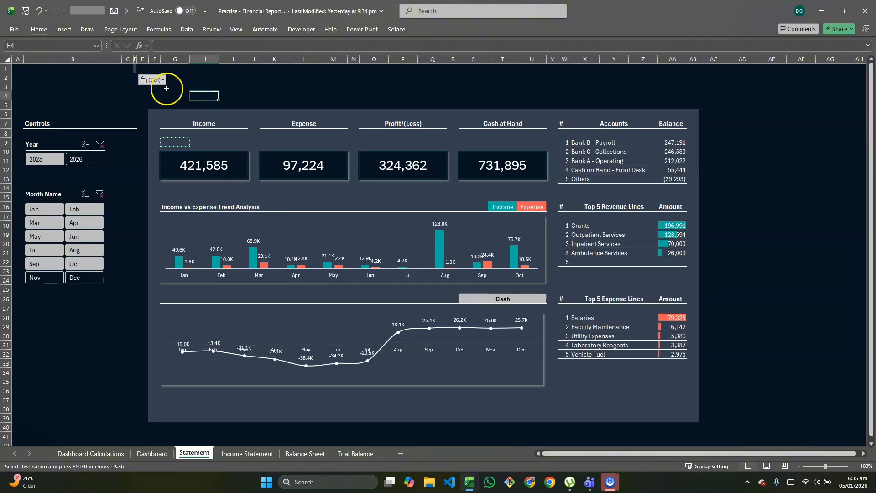
{"action": "left_click", "coordinate": [136, 59]}
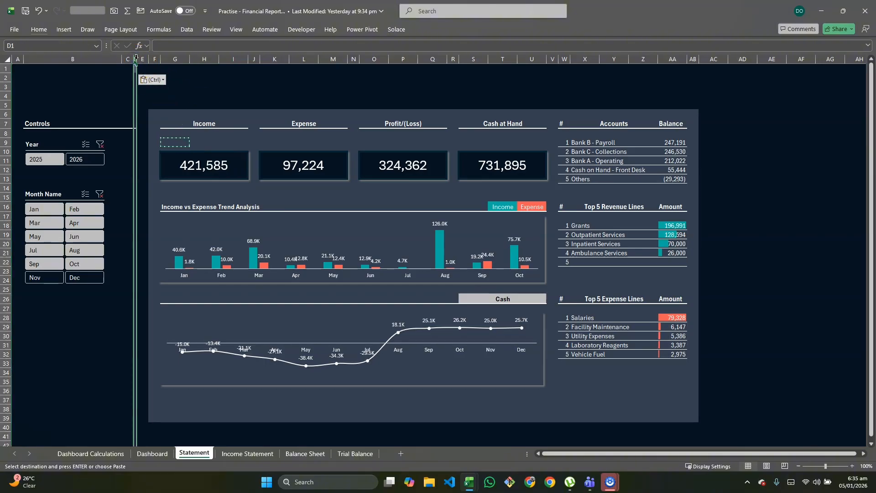
{"action": "left_click", "coordinate": [165, 85]}
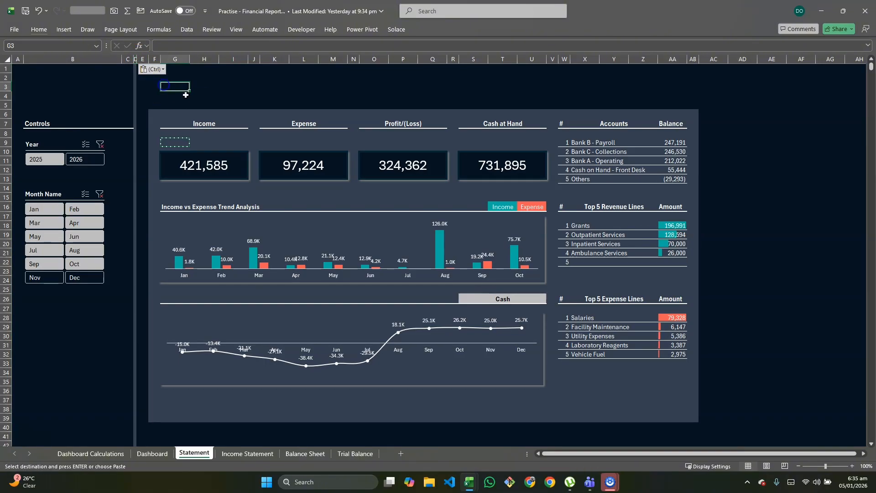
{"action": "left_click", "coordinate": [274, 88]}
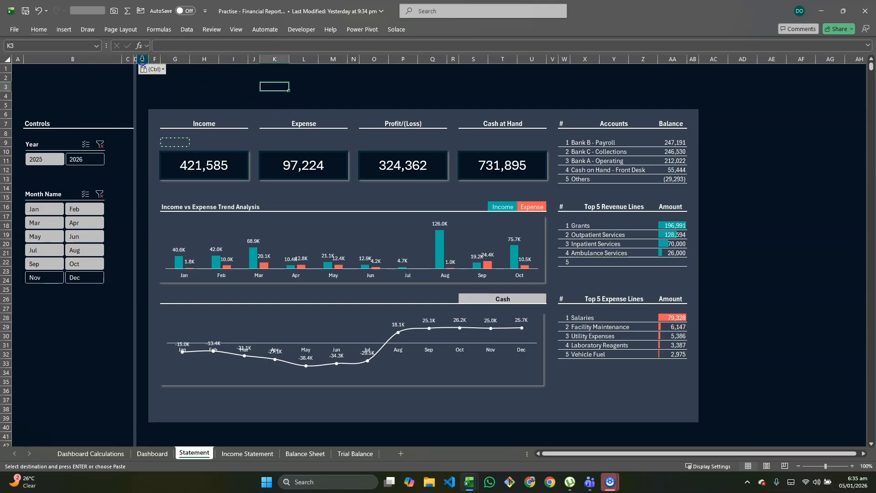
Widen column F on the practice Statement sheet to match the reference sheet's account name column
{"action": "left_click", "coordinate": [176, 59]}
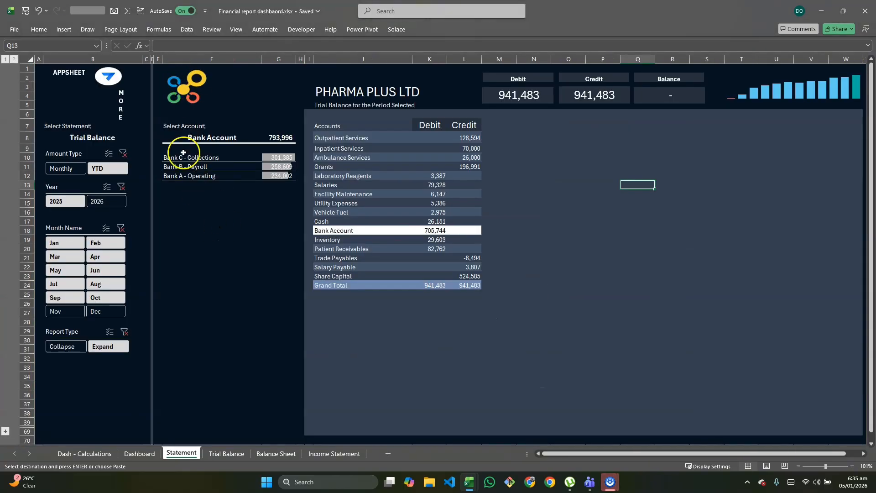
{"action": "left_click", "coordinate": [158, 59]}
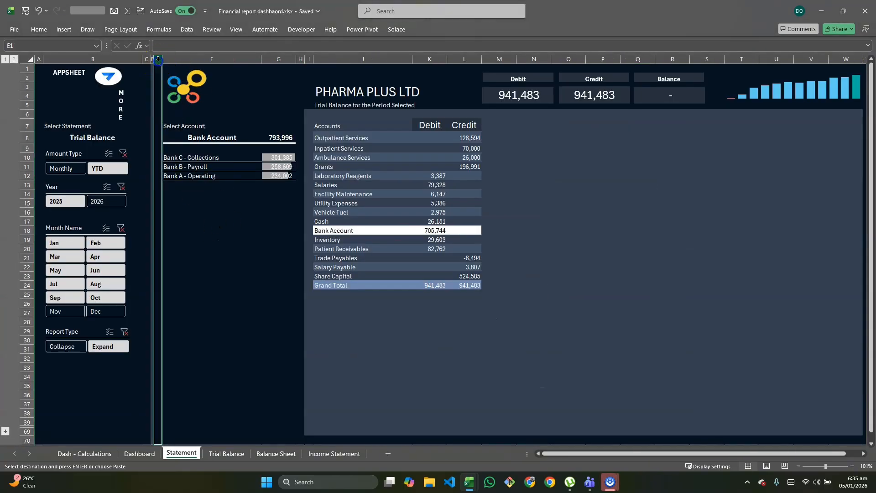
{"action": "left_click", "coordinate": [225, 57]}
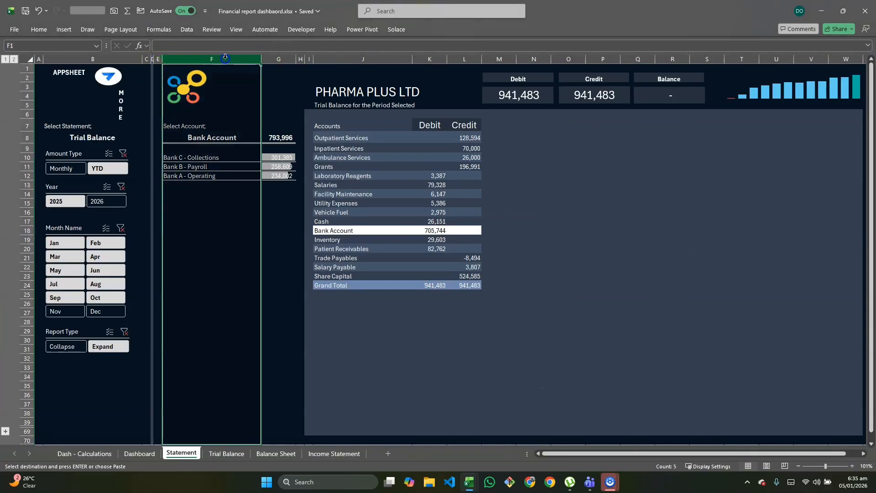
{"action": "left_click", "coordinate": [276, 60]}
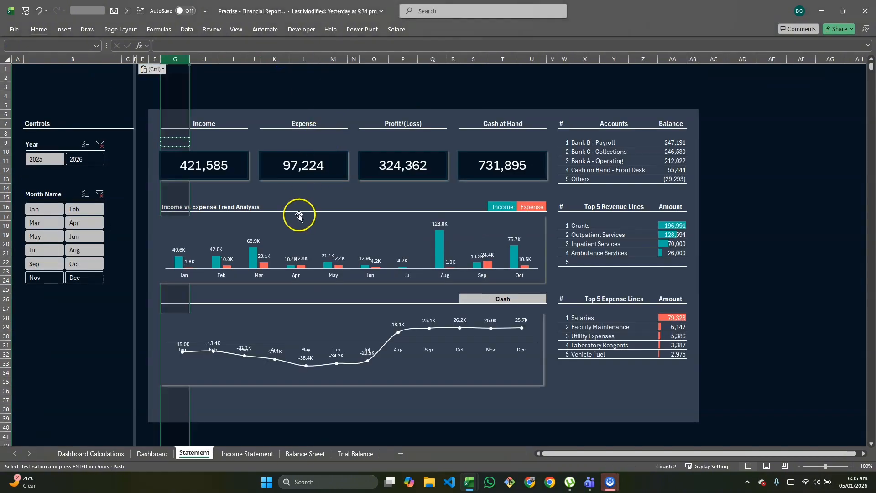
{"action": "left_click", "coordinate": [154, 59]}
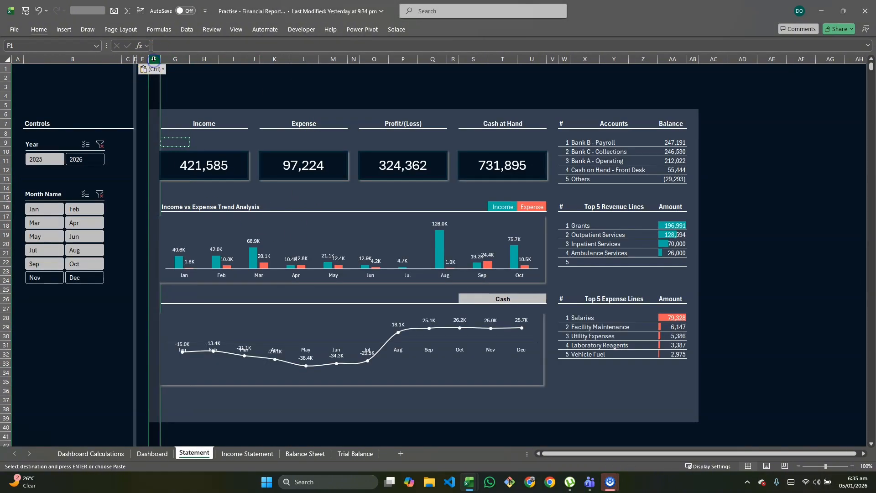
{"action": "type", "text": "how"}
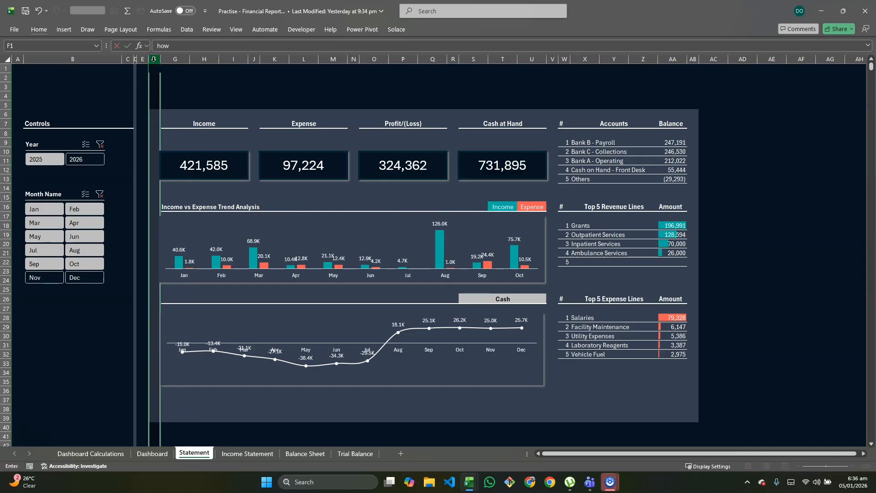
{"action": "key", "text": "Escape"}
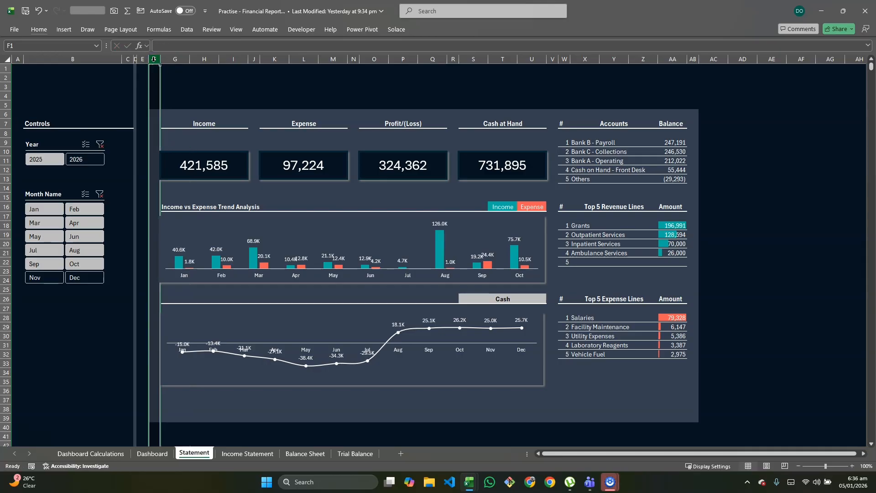
{"action": "key", "text": "alt+h"}
{"action": "key", "text": "o"}
{"action": "key", "text": "w"}
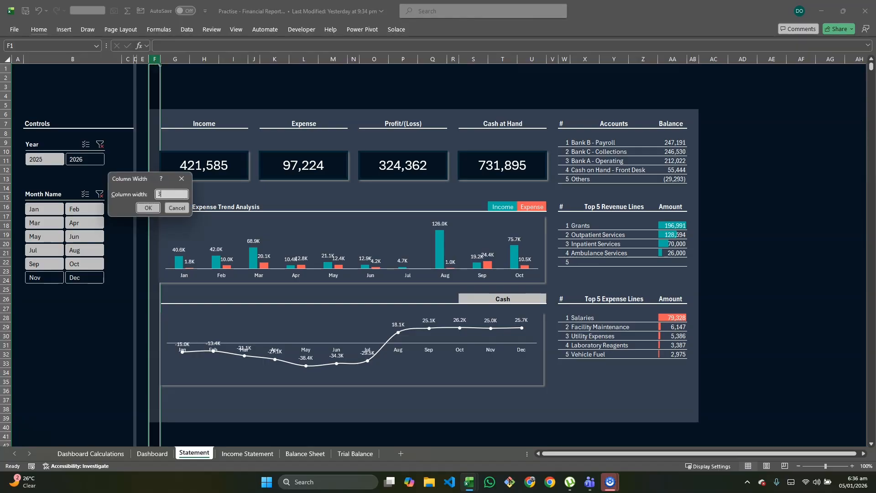
{"action": "key", "text": "Return"}
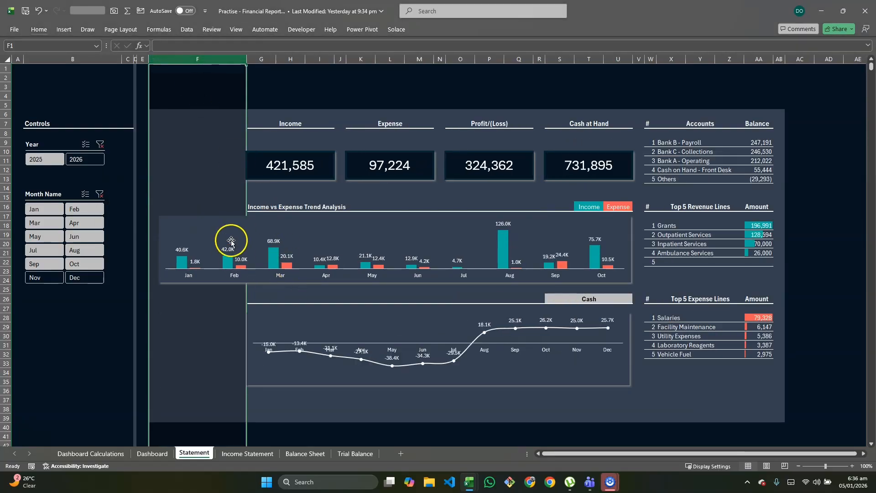
Delete the Income vs Expense trend chart and give column F the dark background fill in place of the panel fill
{"action": "left_click", "coordinate": [226, 218]}
{"action": "left_click", "coordinate": [225, 219]}
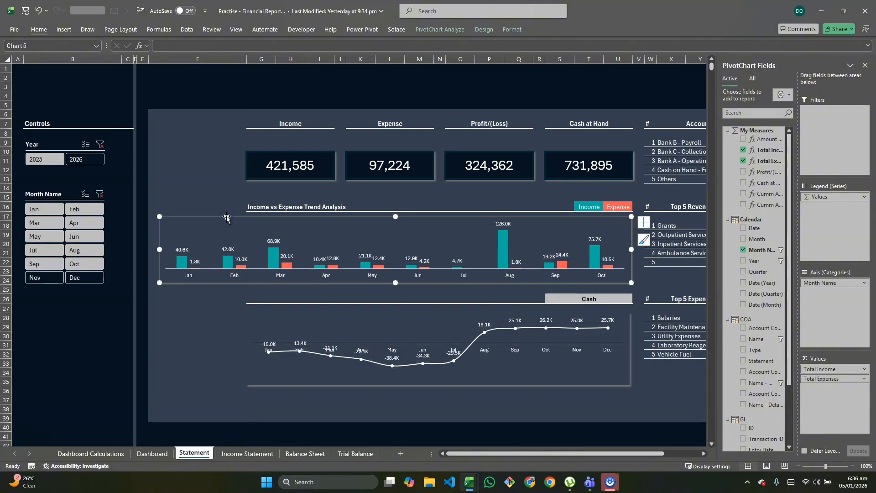
{"action": "key", "text": "Delete"}
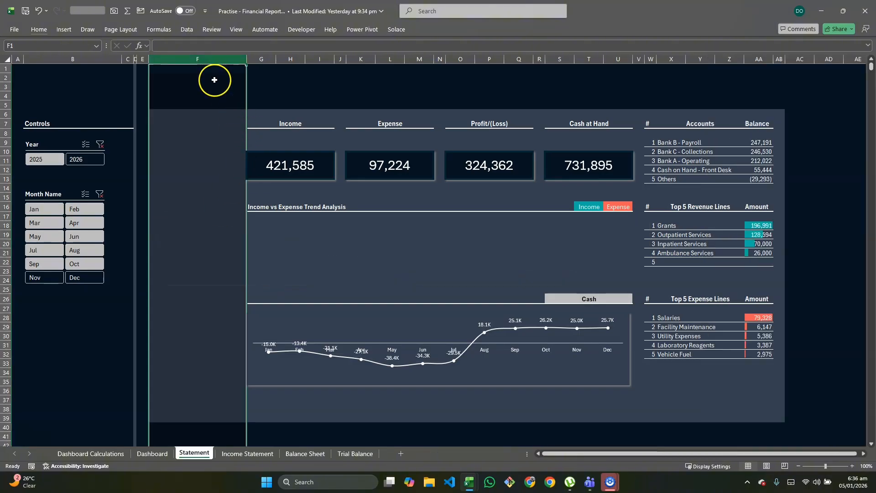
Insert three blank columns between column F and the Income card, becoming columns G to I
{"action": "left_click", "coordinate": [260, 85]}
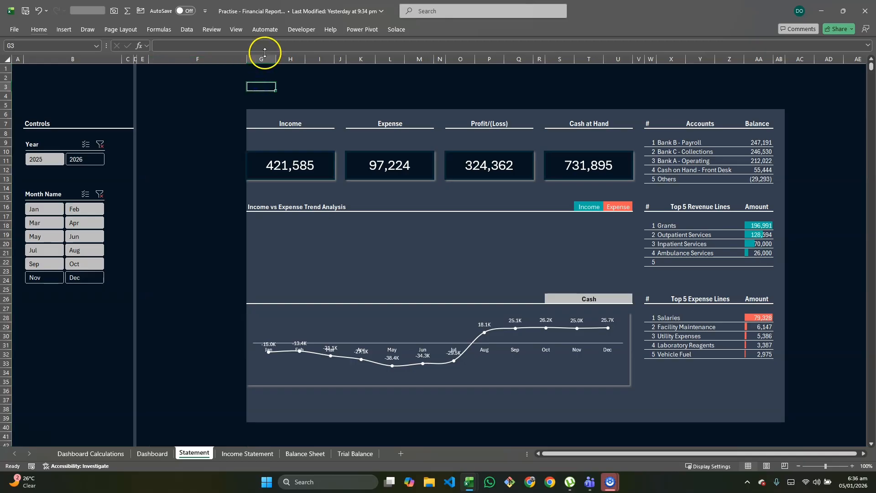
{"action": "left_click_drag", "start_coordinate": [265, 58], "coordinate": [315, 66]}
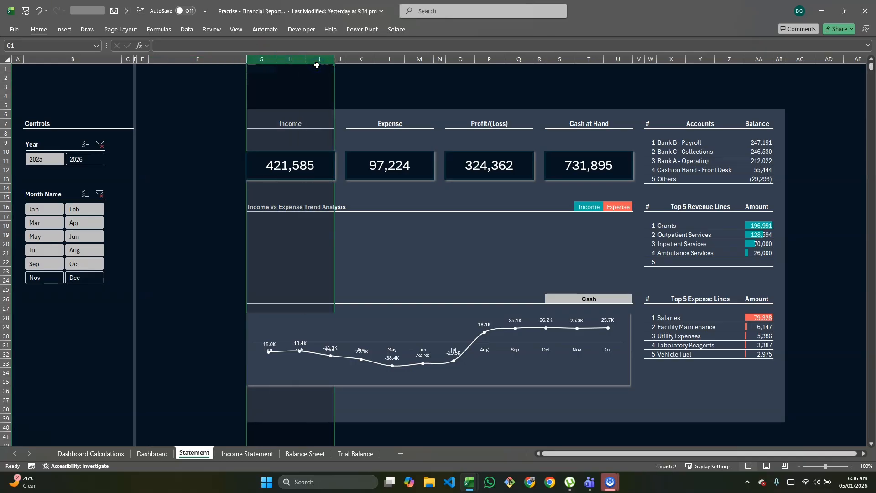
{"action": "key", "text": "alt+h"}
{"action": "key", "text": "d"}
{"action": "key", "text": "c"}
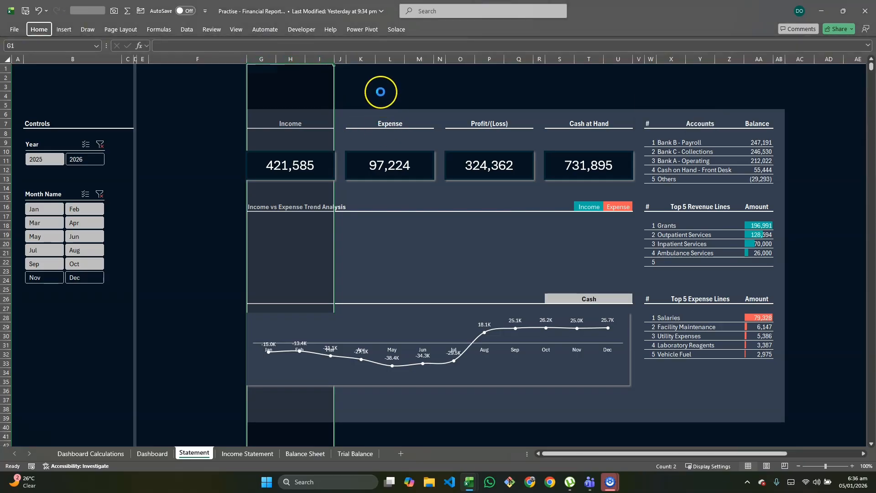
{"action": "left_click", "coordinate": [381, 93]}
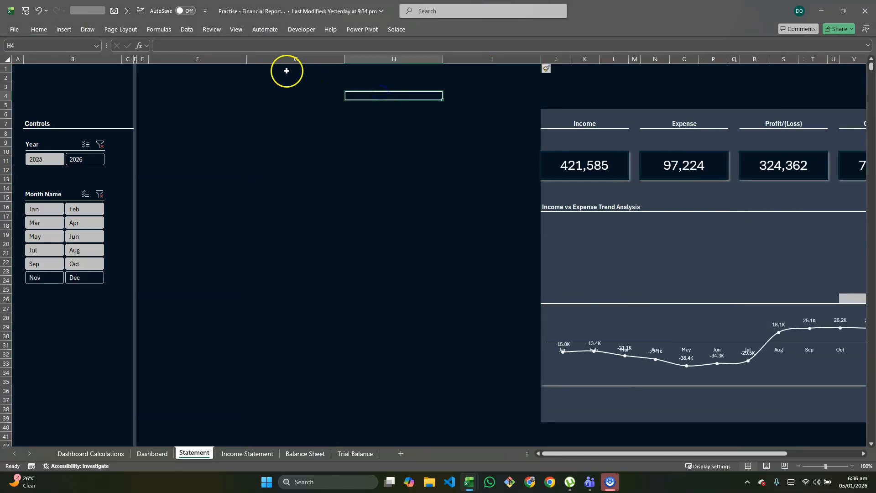
Set the width of column G on the Statement sheet to 10 for the account amounts
{"action": "left_click", "coordinate": [199, 62]}
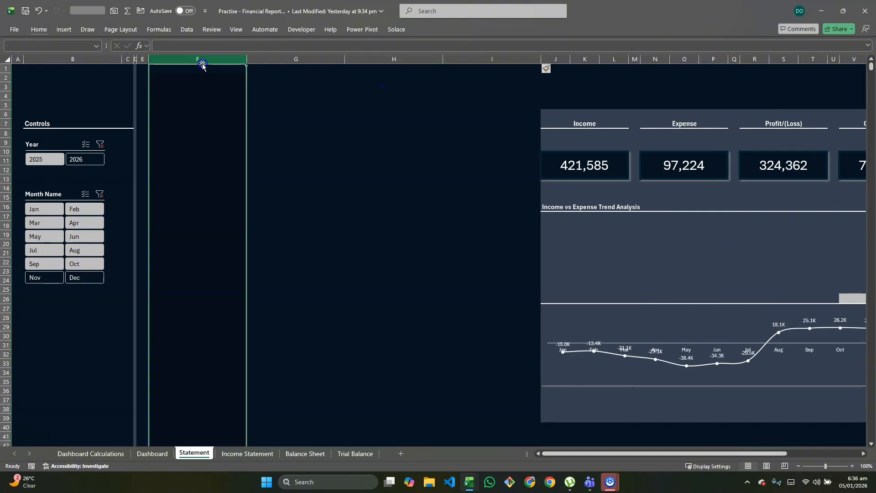
{"action": "left_click", "coordinate": [274, 57]}
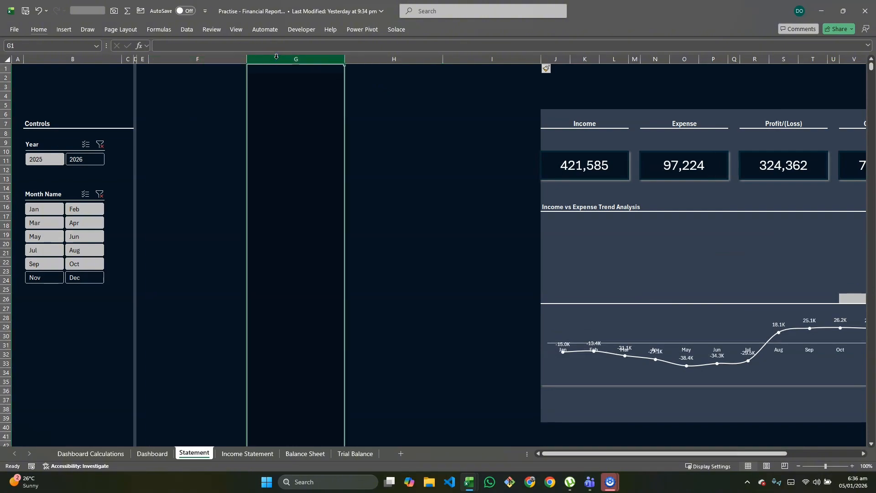
{"action": "key", "text": "alt+h"}
{"action": "type", "text": "ow10"}
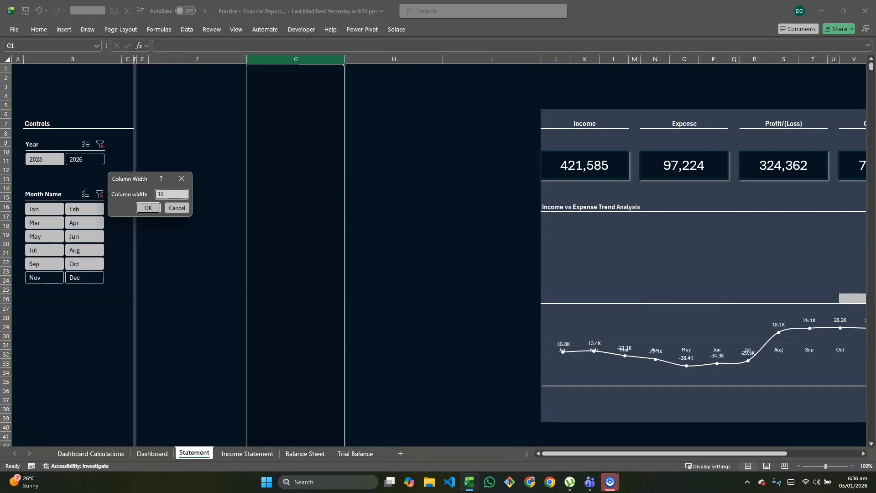
{"action": "key", "text": "Return"}
{"action": "left_click", "coordinate": [356, 93]}
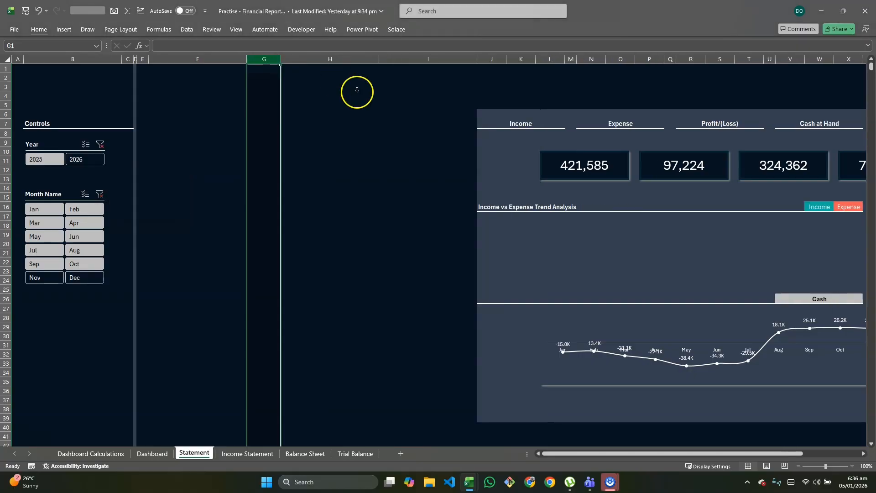
Set the widths of columns H and I on the Statement sheet to 3 each
{"action": "left_click", "coordinate": [337, 58]}
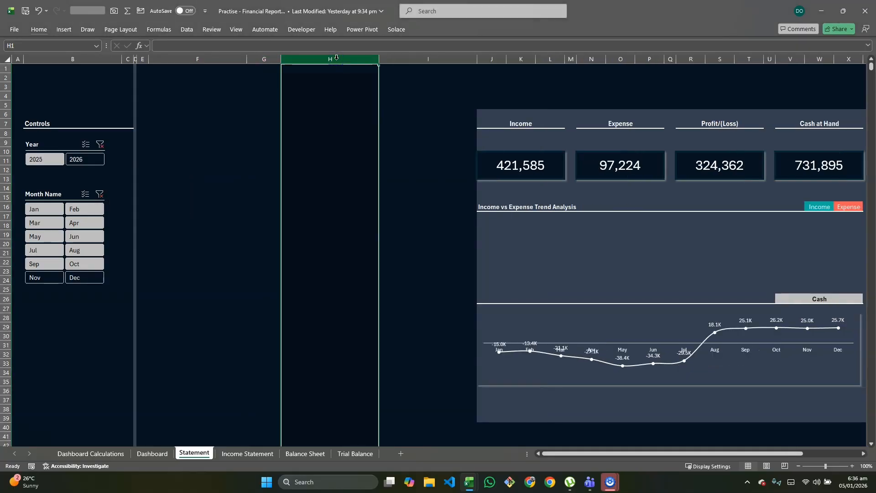
{"action": "key", "text": "alt+h"}
{"action": "type", "text": "ow"}
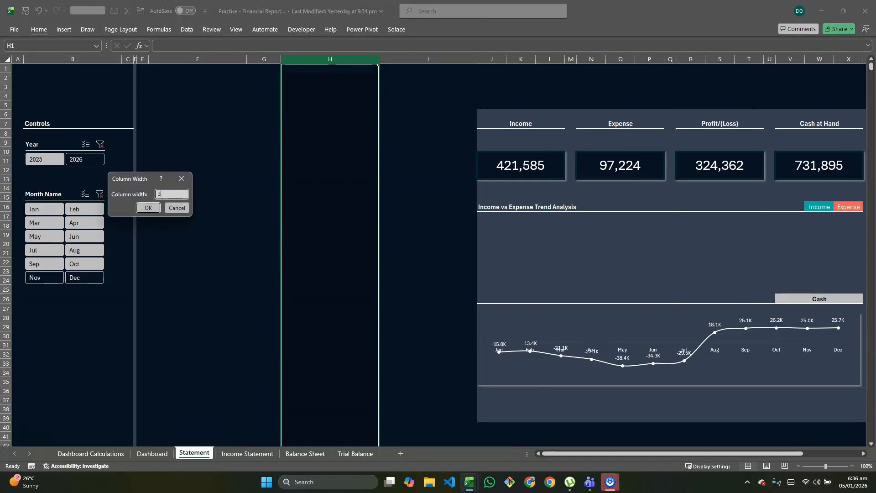
{"action": "type", "text": "3"}
{"action": "key", "text": "Return"}
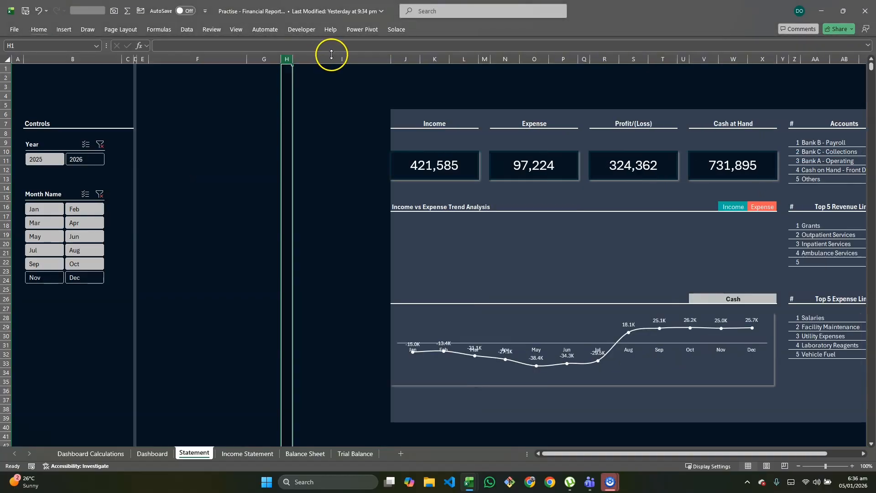
{"action": "left_click", "coordinate": [334, 55]}
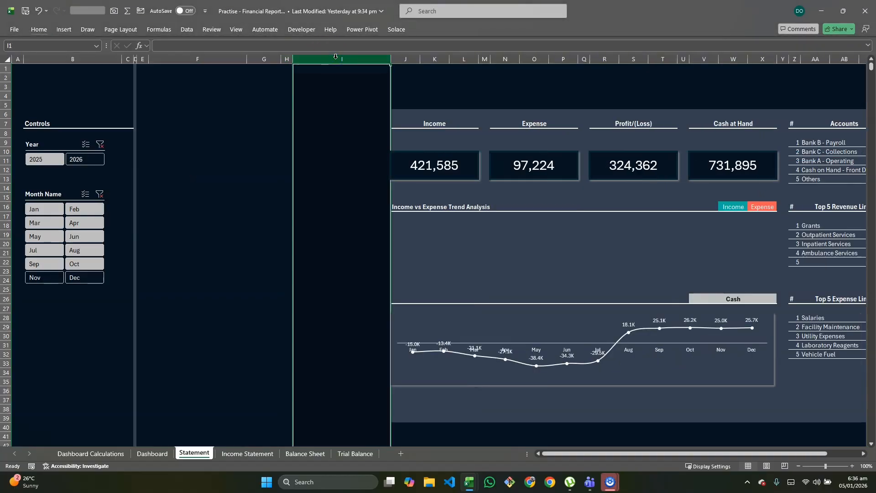
{"action": "key", "text": "alt+h"}
{"action": "type", "text": "ow3"}
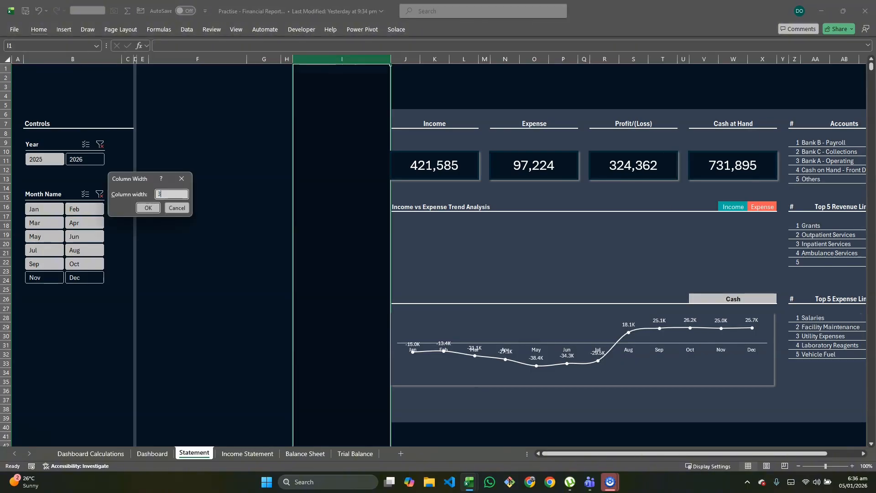
{"action": "key", "text": "Return"}
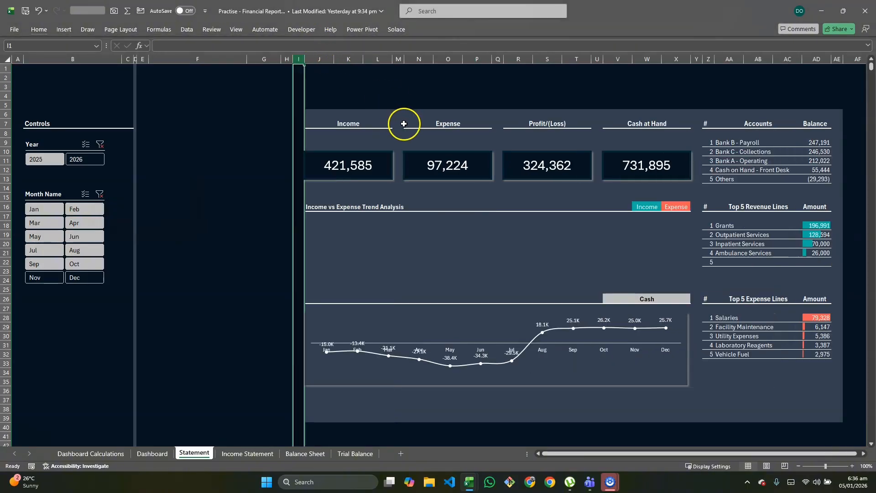
Compare spacer columns H and I and the starting edge of the statement panel on the reference sheet with the practice sheet
{"action": "key", "text": "alt+Tab"}
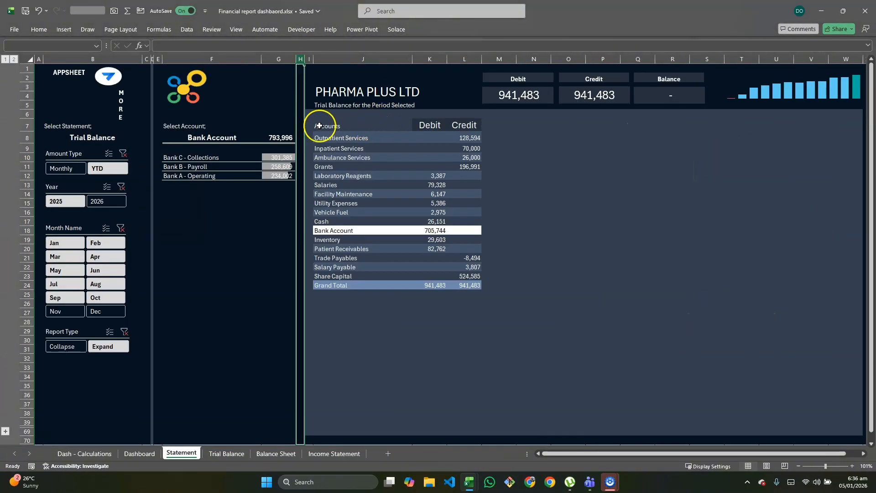
{"action": "left_click", "coordinate": [309, 60]}
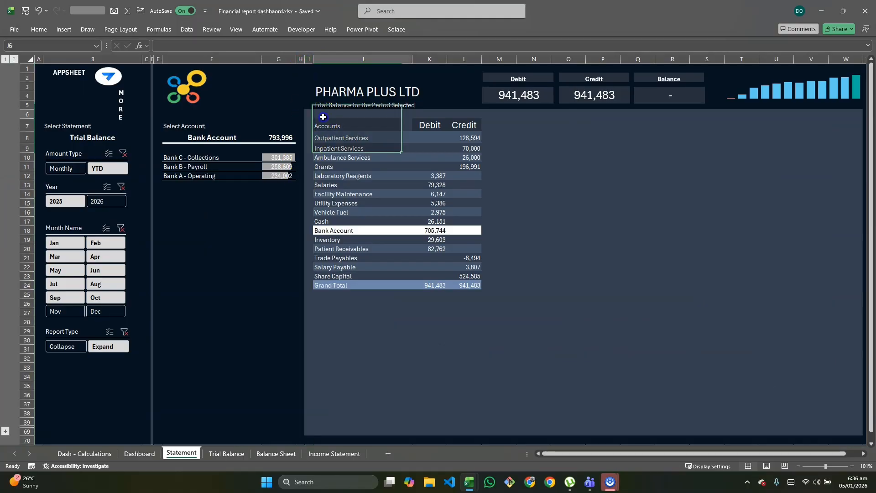
{"action": "left_click", "coordinate": [308, 114]}
{"action": "key", "text": "alt+Tab"}
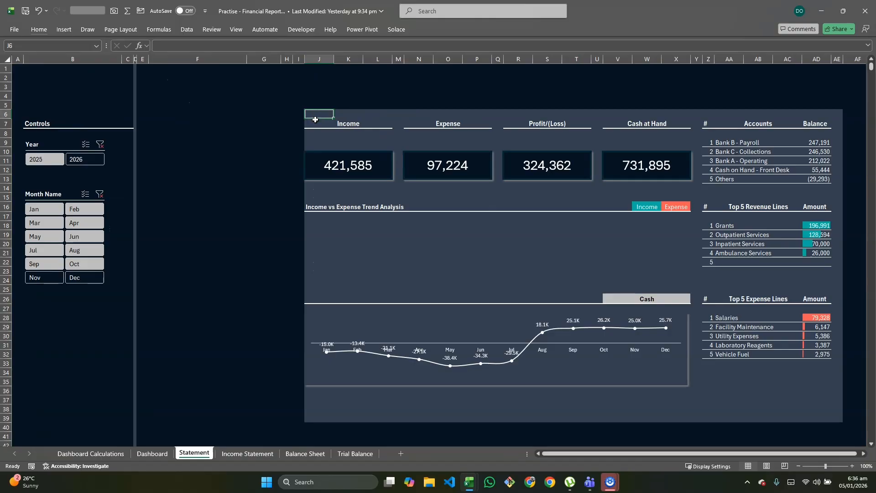
Copy the blank panel cell J6 into I6:I39 so the statement panel's fill starts at column I
{"action": "key", "text": "ctrl+c"}
{"action": "left_click_drag", "start_coordinate": [301, 113], "coordinate": [303, 426]}
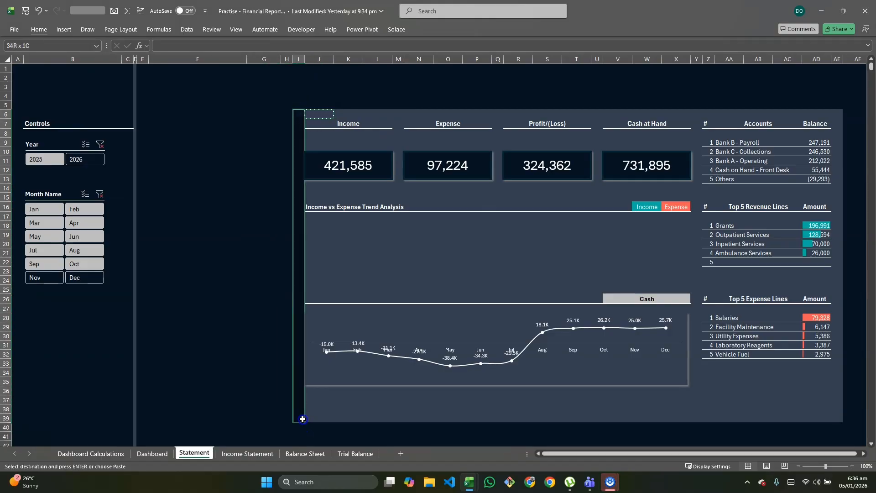
{"action": "key", "text": "ctrl+v"}
{"action": "left_click", "coordinate": [352, 355]}
{"action": "left_click", "coordinate": [318, 234]}
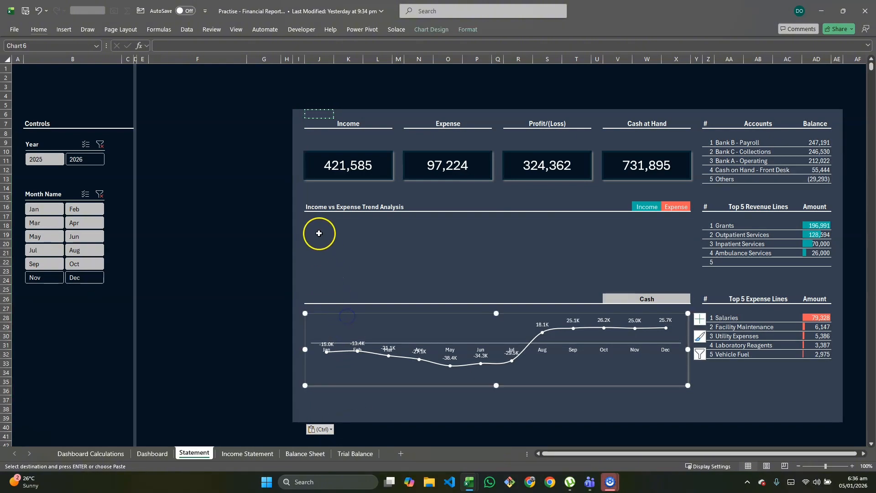
{"action": "left_click", "coordinate": [295, 127]}
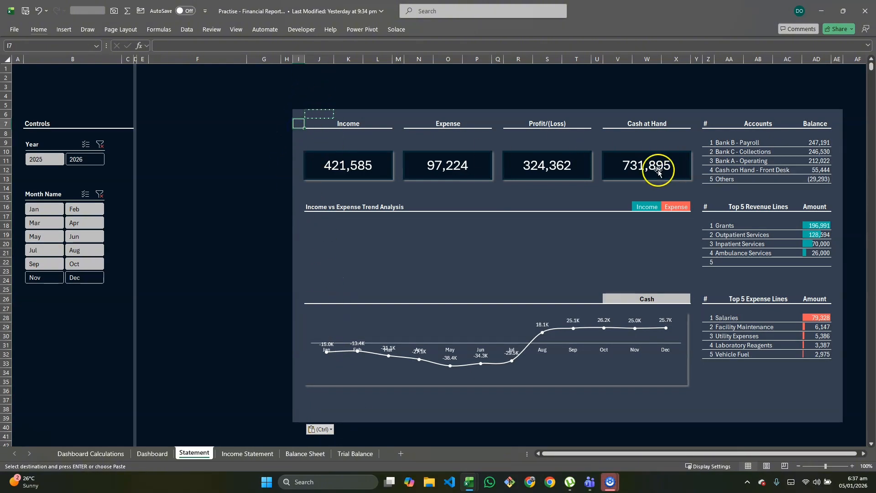
Delete the Income, Expense, Profit/(Loss) and Cash at Hand value cards together with the cash line chart
{"action": "left_click", "coordinate": [338, 167]}
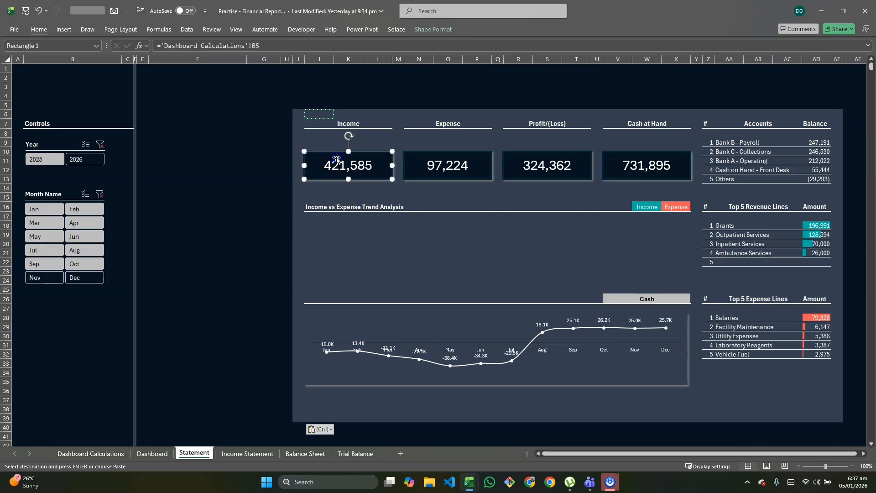
{"action": "left_click", "coordinate": [441, 162], "text": "ctrl"}
{"action": "left_click", "coordinate": [525, 163], "text": "ctrl"}
{"action": "left_click", "coordinate": [639, 162], "text": "ctrl"}
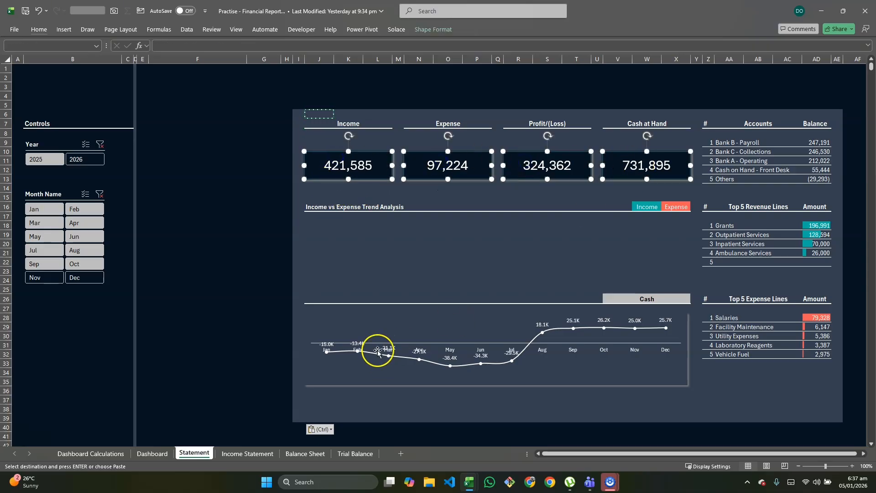
{"action": "left_click", "coordinate": [368, 325], "text": "ctrl"}
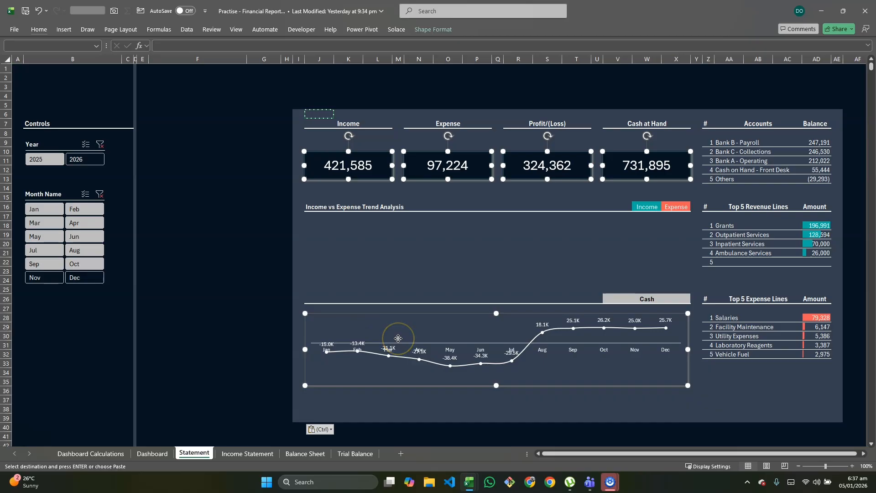
{"action": "key", "text": "Delete"}
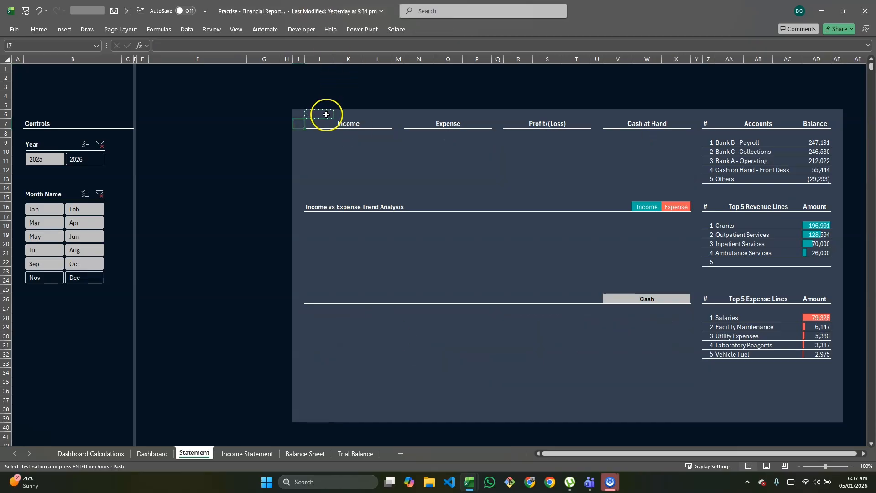
Clear the headings, tables and border lines from J6:AE25, keeping only the panel fill
{"action": "left_click_drag", "start_coordinate": [320, 113], "coordinate": [837, 291]}
{"action": "key", "text": "Delete"}
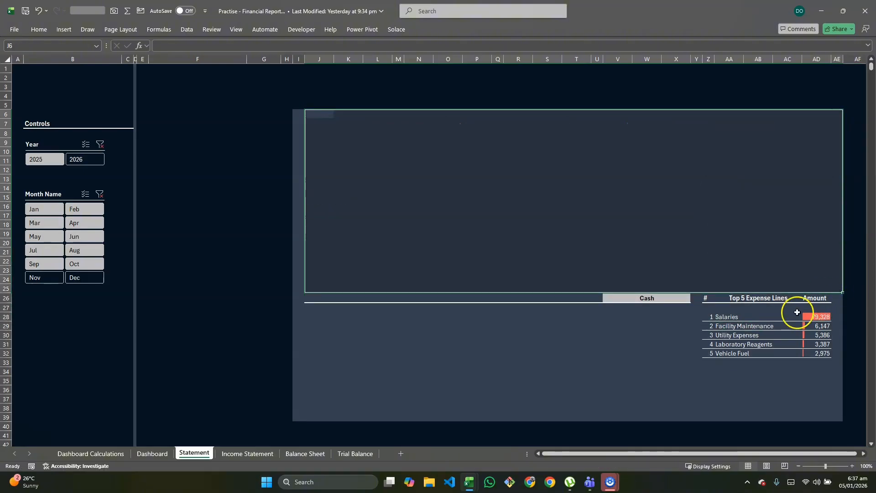
{"action": "left_click", "coordinate": [697, 381]}
Unmerge the Cash selector cells V26:X26 on the Statement sheet
{"action": "left_click", "coordinate": [617, 297]}
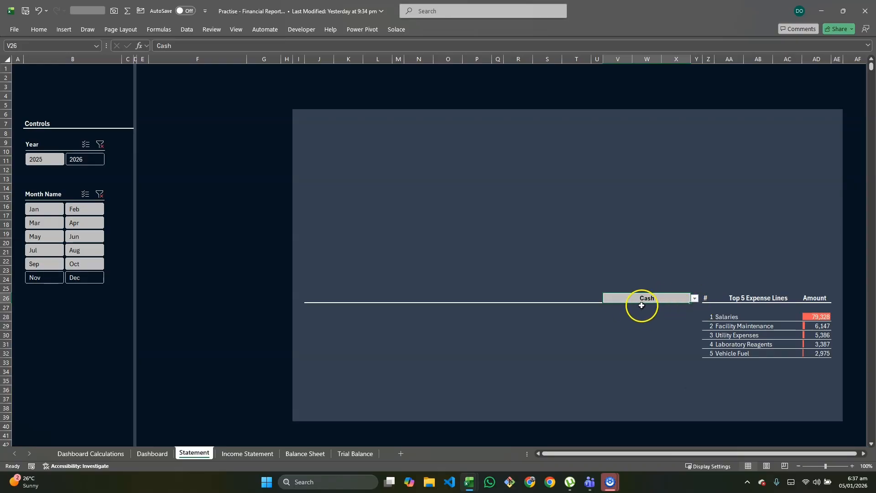
{"action": "left_click", "coordinate": [44, 30]}
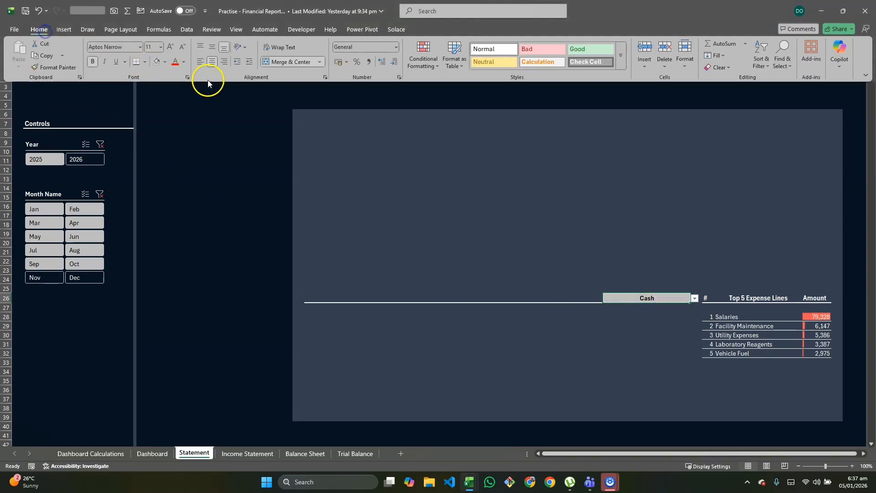
{"action": "left_click", "coordinate": [322, 63]}
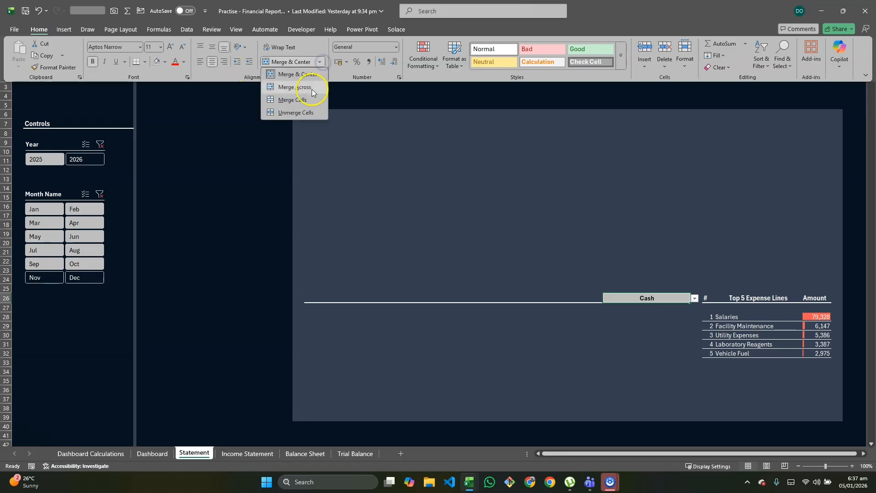
{"action": "left_click", "coordinate": [307, 114]}
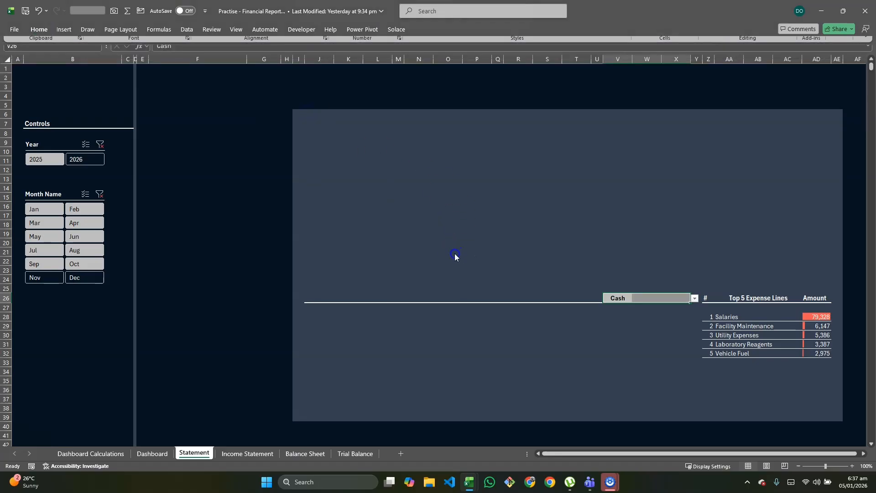
Clear the Cash selector, the Top 5 Expense Lines table and their borders from J24:AE38, keeping only the panel fill
{"action": "left_click", "coordinate": [322, 280]}
{"action": "left_click_drag", "start_coordinate": [396, 282], "coordinate": [835, 403]}
{"action": "key", "text": "Delete"}
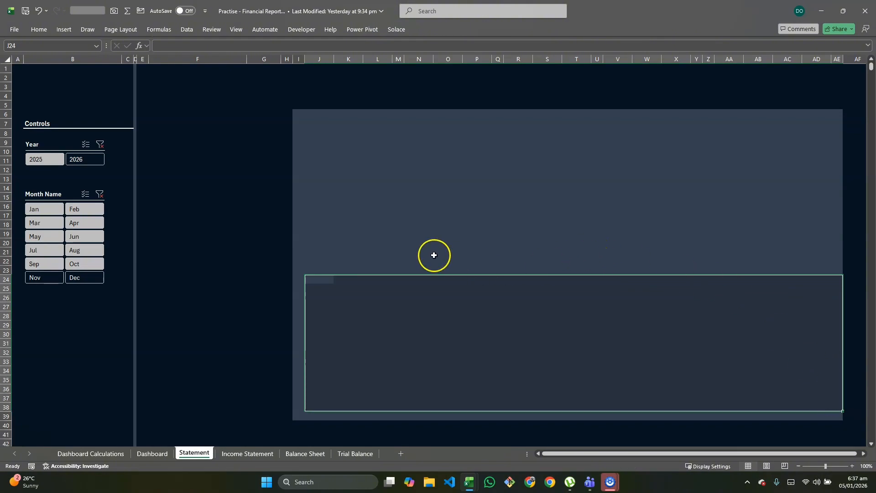
{"action": "left_click", "coordinate": [398, 243]}
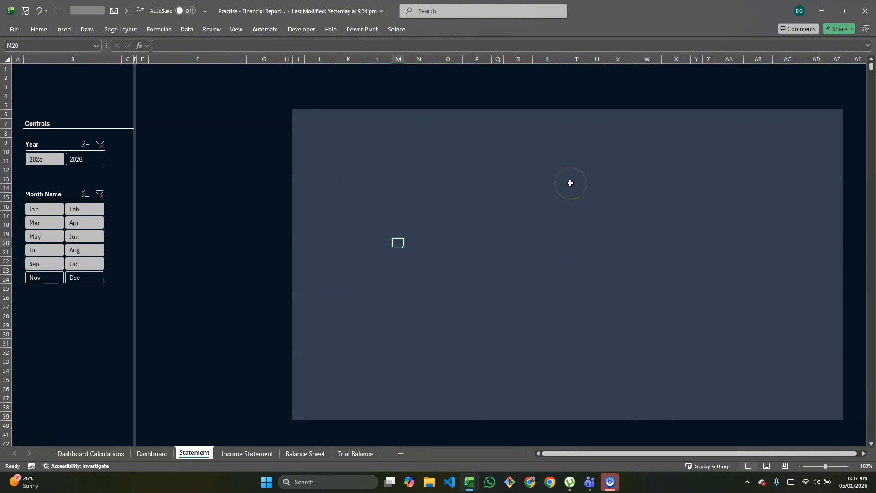
Check the reference Statement sheet's layout and set the width of column J on the practice sheet to 30
{"action": "key", "text": "alt+Tab"}
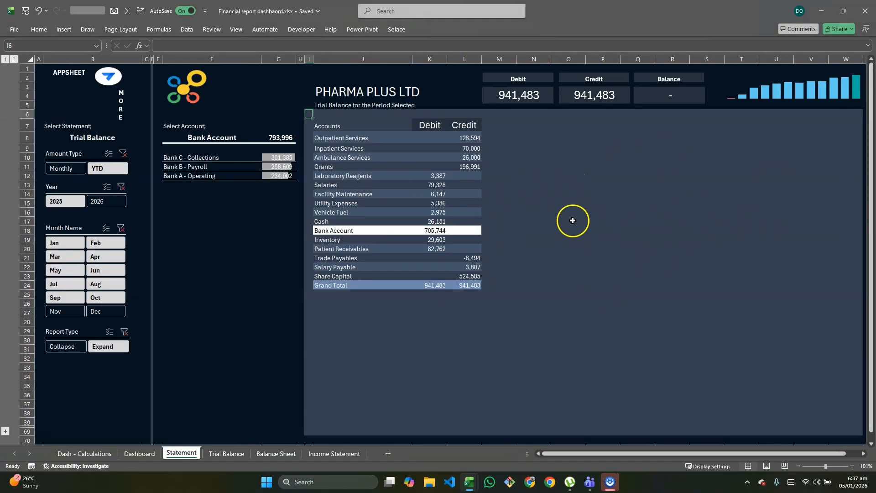
{"action": "key", "text": "alt+Tab"}
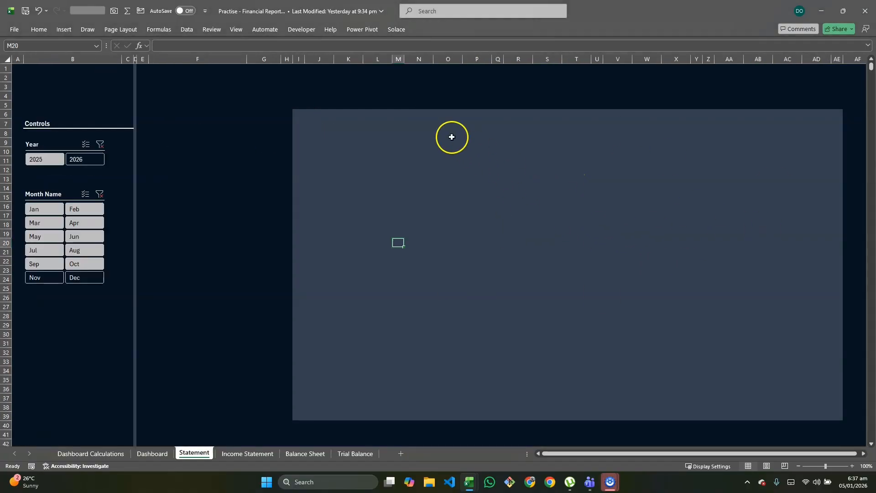
{"action": "left_click", "coordinate": [318, 59]}
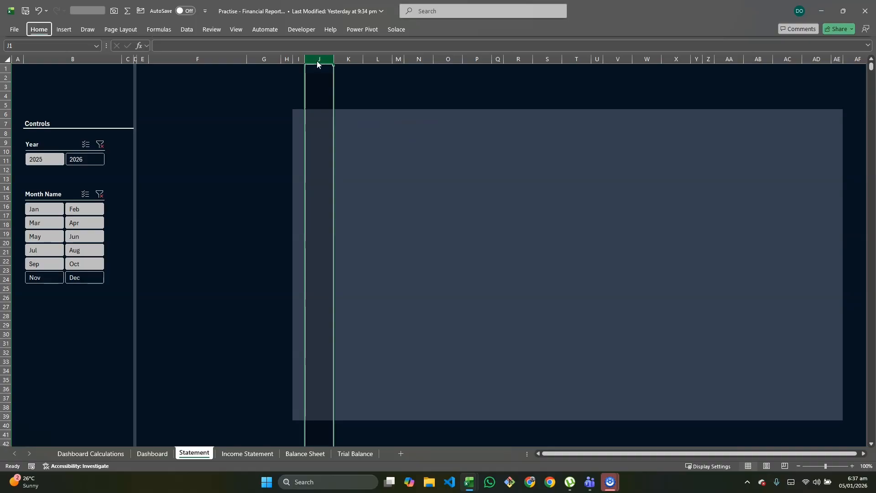
{"action": "key", "text": "alt+h"}
{"action": "type", "text": "ow3"}
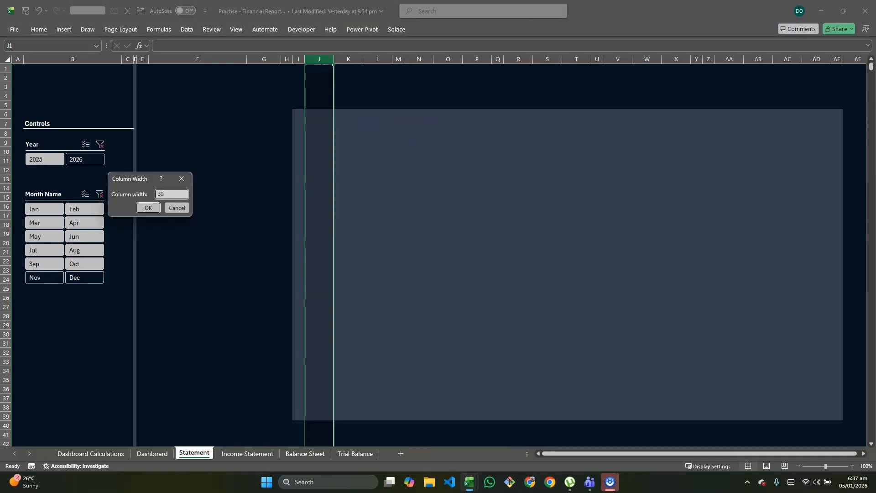
{"action": "key", "text": "Return"}
Check the statement columns on the reference sheet and set columns K to AB on the practice Statement sheet to width 10
{"action": "key", "text": "alt+Tab"}
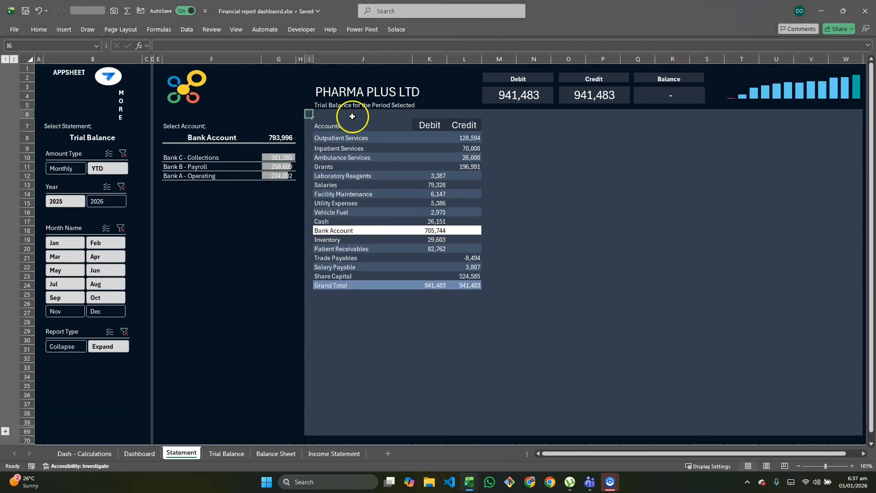
{"action": "left_click", "coordinate": [349, 59]}
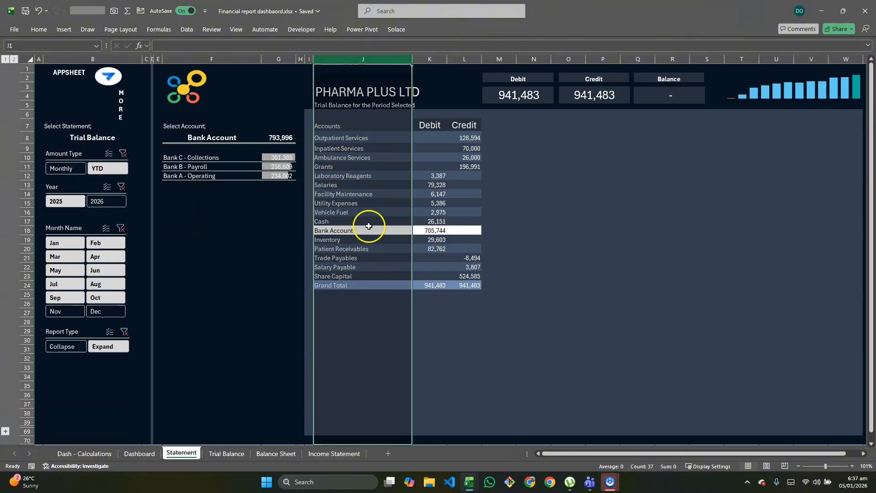
{"action": "key", "text": "alt+Tab"}
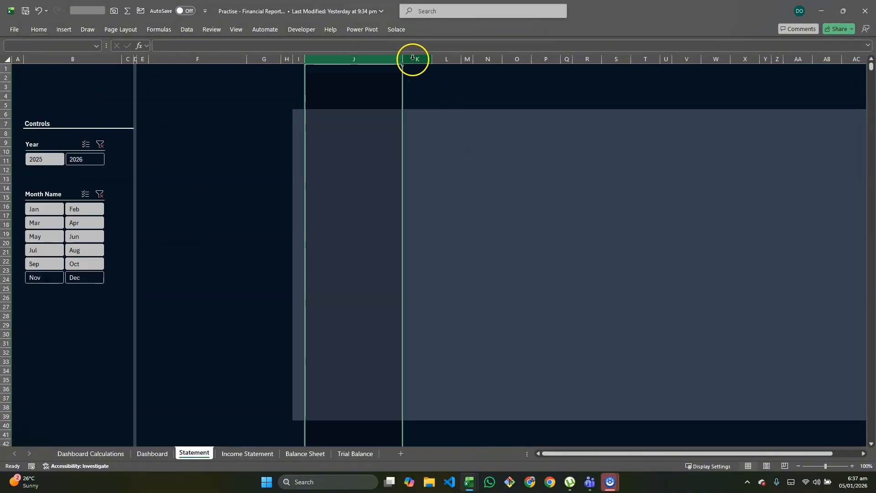
{"action": "left_click_drag", "start_coordinate": [413, 58], "coordinate": [802, 199]}
{"action": "scroll", "coordinate": [802, 200], "scroll_direction": "right", "scroll_amount": 3}
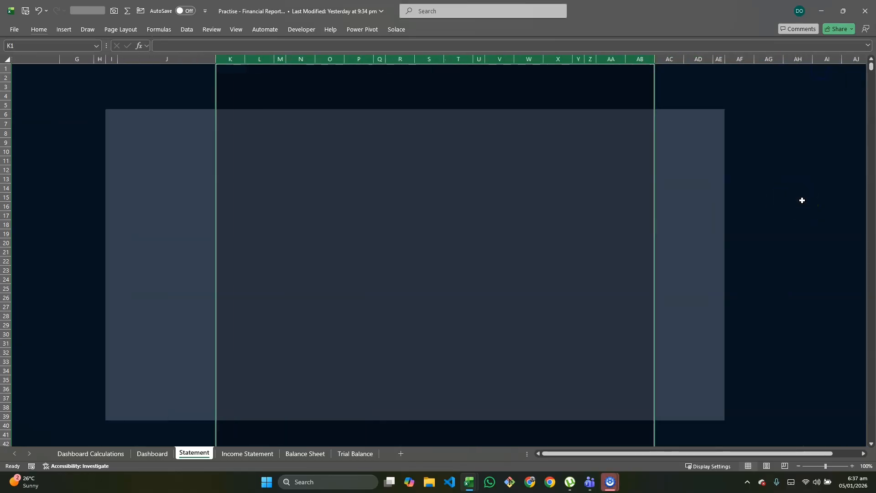
{"action": "scroll", "coordinate": [802, 200], "scroll_direction": "left", "scroll_amount": 3}
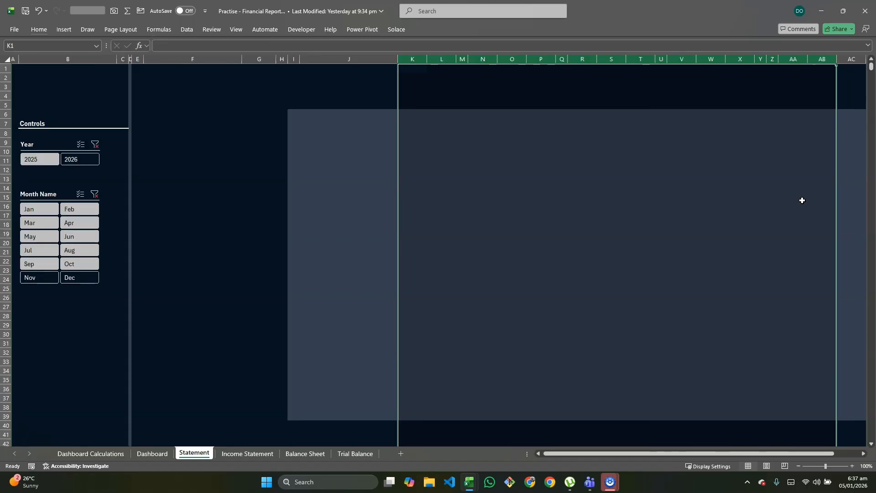
{"action": "key", "text": "alt+h"}
{"action": "type", "text": "ow10"}
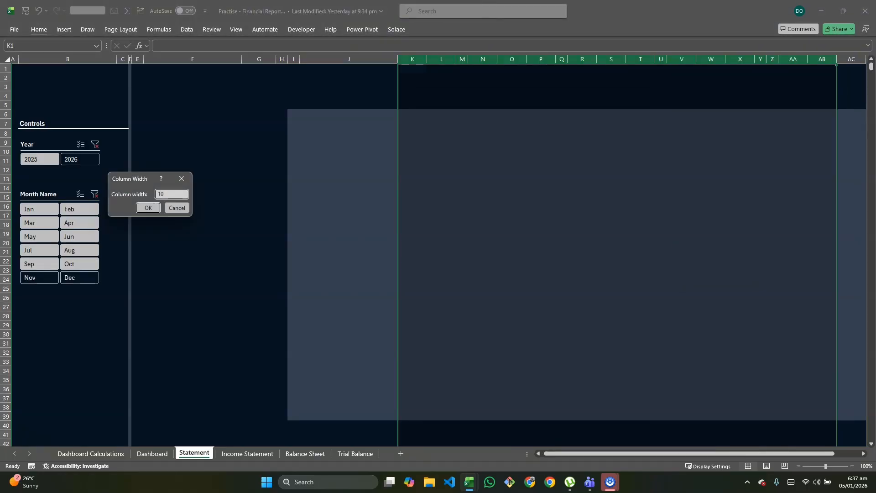
{"action": "key", "text": "Return"}
Compare the ending column of the statement panel on the reference sheet with the practice sheet
{"action": "scroll", "coordinate": [567, 209], "scroll_direction": "right", "scroll_amount": 3}
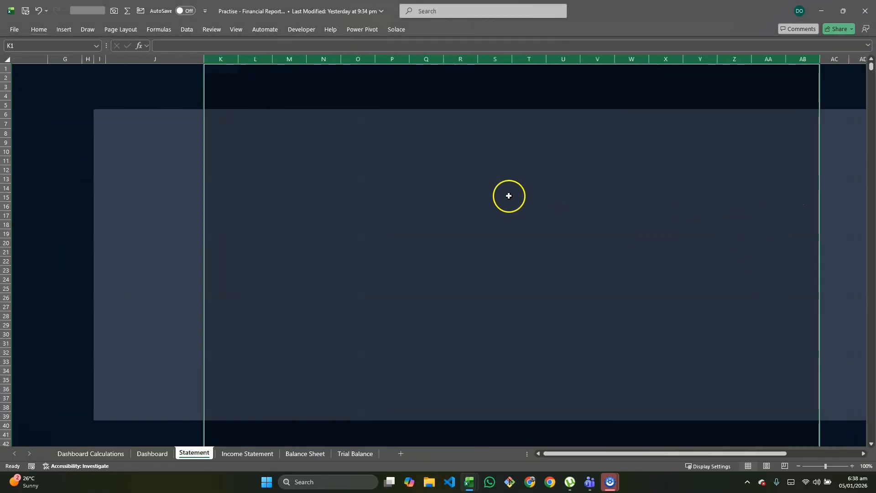
{"action": "left_click", "coordinate": [664, 178]}
{"action": "key", "text": "alt+Tab"}
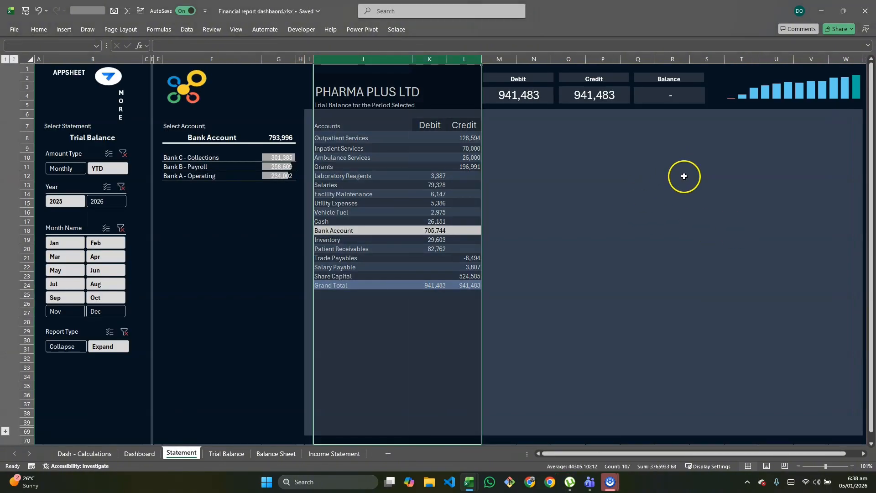
{"action": "scroll", "coordinate": [684, 176], "scroll_direction": "right", "scroll_amount": 2}
{"action": "scroll", "coordinate": [777, 241], "scroll_direction": "left", "scroll_amount": 1}
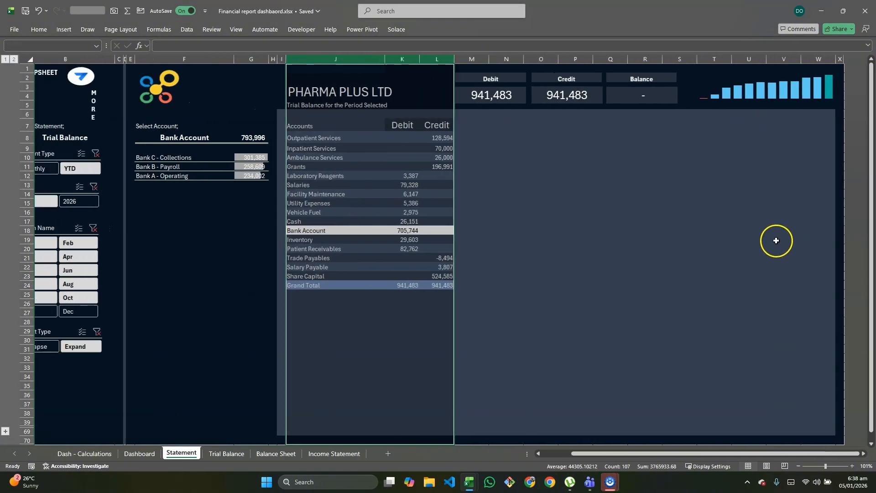
{"action": "scroll", "coordinate": [776, 241], "scroll_direction": "left", "scroll_amount": 2}
{"action": "key", "text": "alt+Tab"}
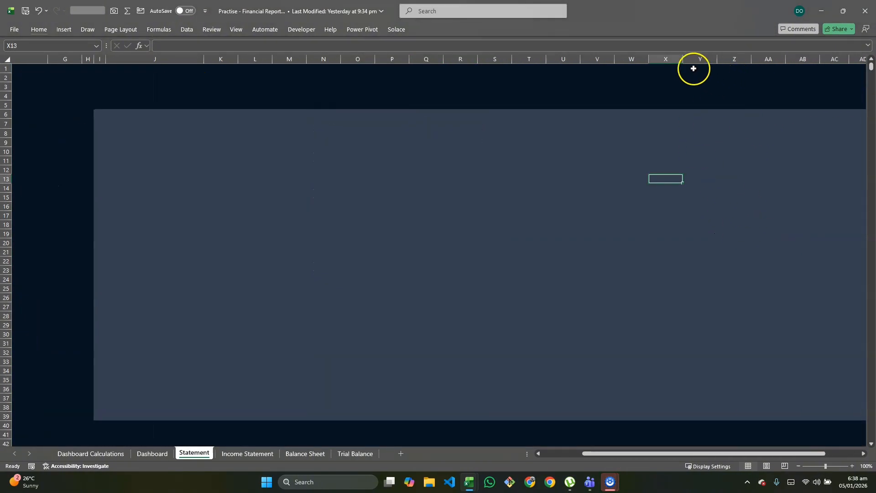
Delete the surplus columns Y to AF on the Statement sheet so the panel ends at column X, and review the whole layout
{"action": "left_click", "coordinate": [702, 58]}
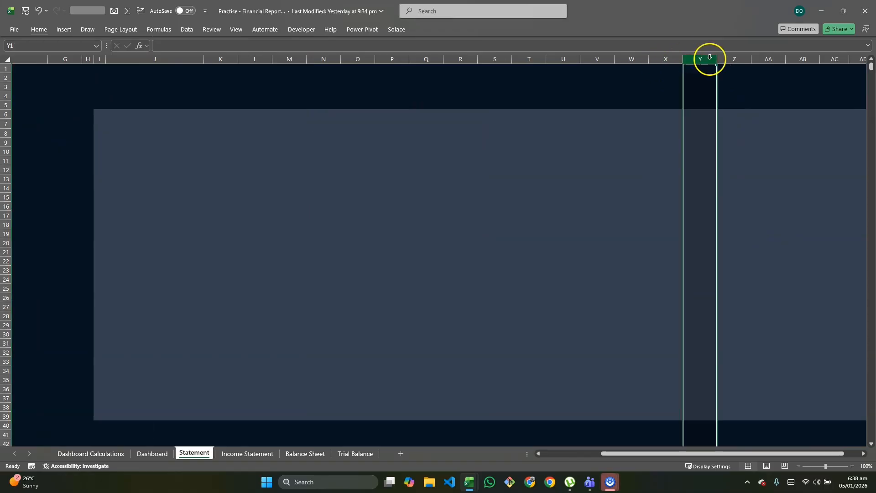
{"action": "key", "text": "shift+Right"}
{"action": "key", "text": "shift+Right"}
{"action": "key", "text": "shift+Right"}
{"action": "key", "text": "shift+Right"}
{"action": "key", "text": "shift+Right"}
{"action": "key", "text": "shift+Right"}
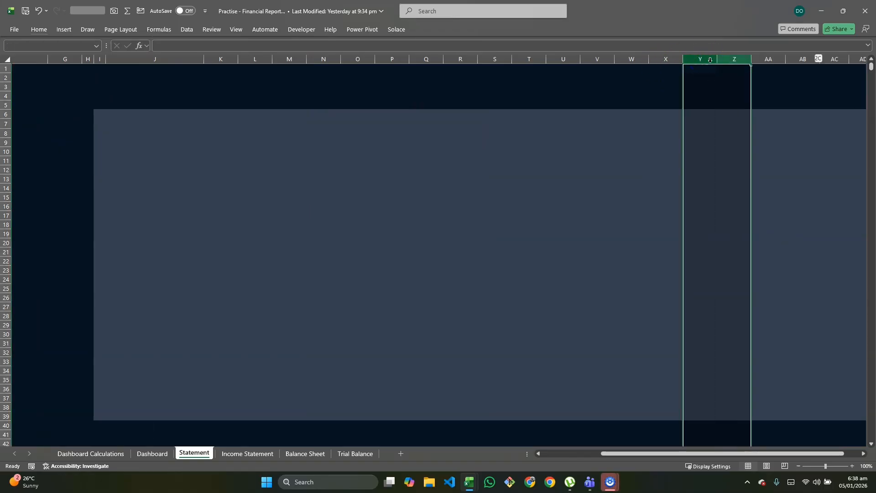
{"action": "key", "text": "shift+Right"}
{"action": "key", "text": "shift+Right"}
{"action": "key", "text": "shift+Right"}
{"action": "key", "text": "shift+Right"}
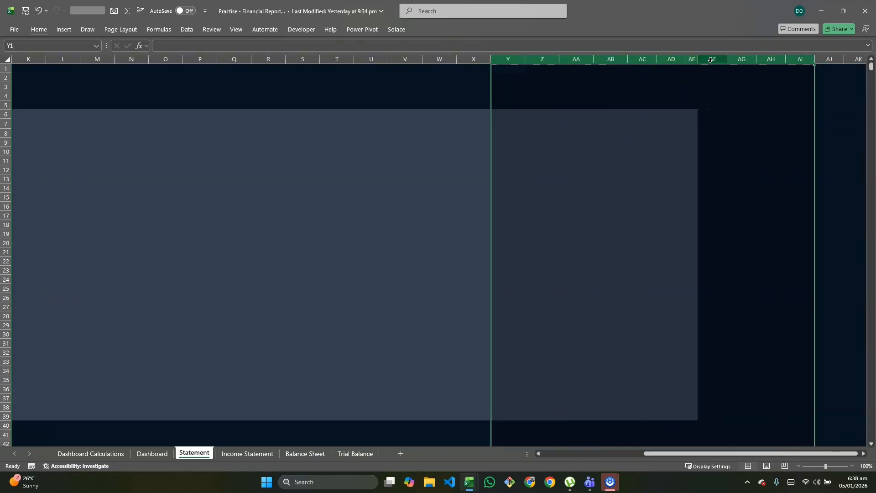
{"action": "key", "text": "shift+Left"}
{"action": "key", "text": "shift+Left"}
{"action": "key", "text": "shift+Left"}
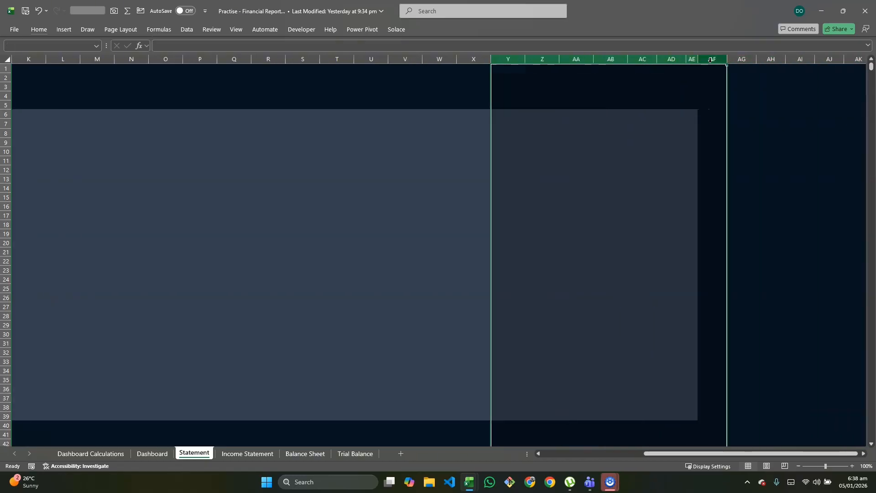
{"action": "key", "text": "h"}
{"action": "key", "text": "o"}
{"action": "key", "text": "w"}
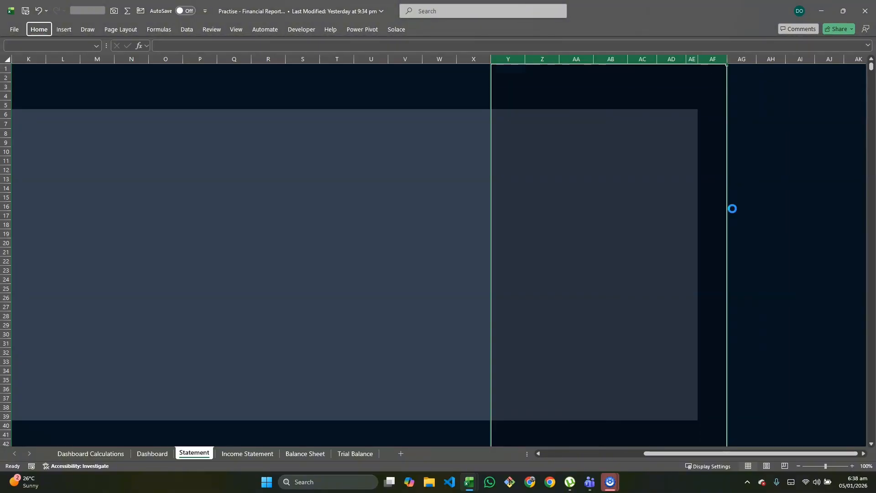
{"action": "scroll", "coordinate": [643, 264], "scroll_direction": "left", "scroll_amount": 10}
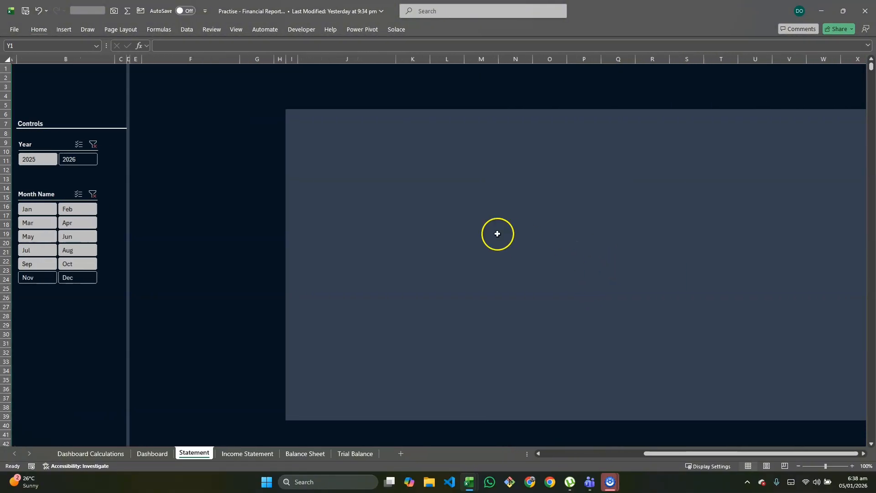
{"action": "scroll", "coordinate": [497, 233], "scroll_direction": "right", "scroll_amount": 2}
{"action": "scroll", "coordinate": [480, 233], "scroll_direction": "down", "scroll_amount": 3}
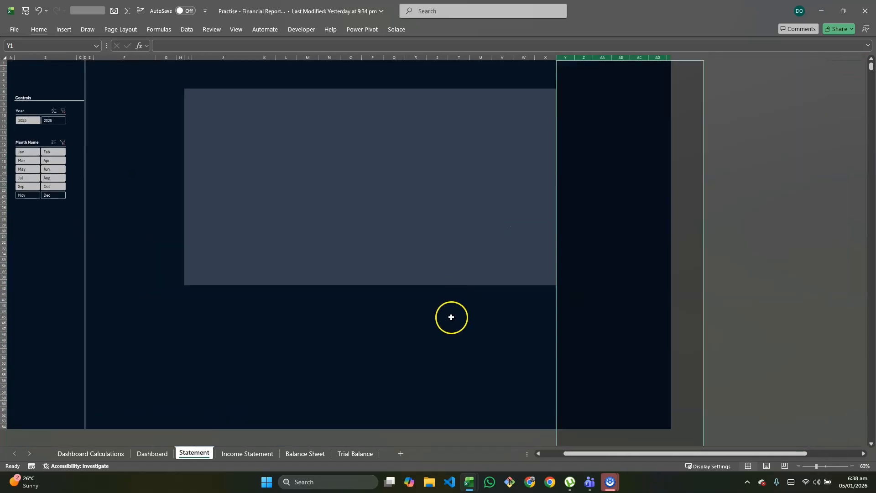
Clear the Controls heading and its underline from cells B6:C8 on the practice Statement sheet
{"action": "left_click", "coordinate": [459, 318]}
{"action": "scroll", "coordinate": [483, 332], "scroll_direction": "up", "scroll_amount": 3}
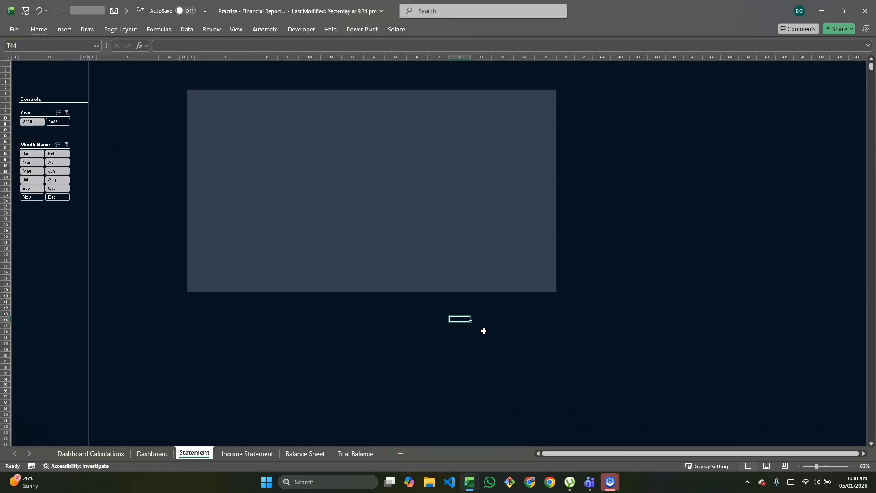
{"action": "scroll", "coordinate": [495, 345], "scroll_direction": "left", "scroll_amount": 4}
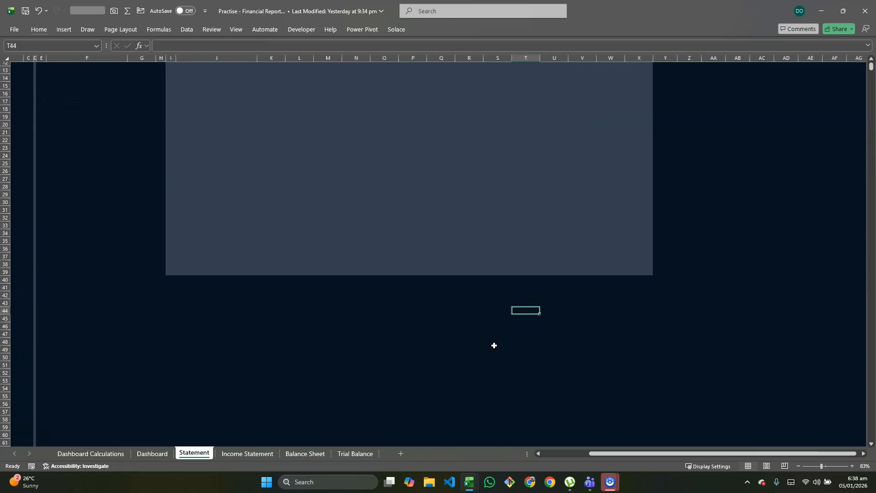
{"action": "scroll", "coordinate": [494, 346], "scroll_direction": "up", "scroll_amount": 4}
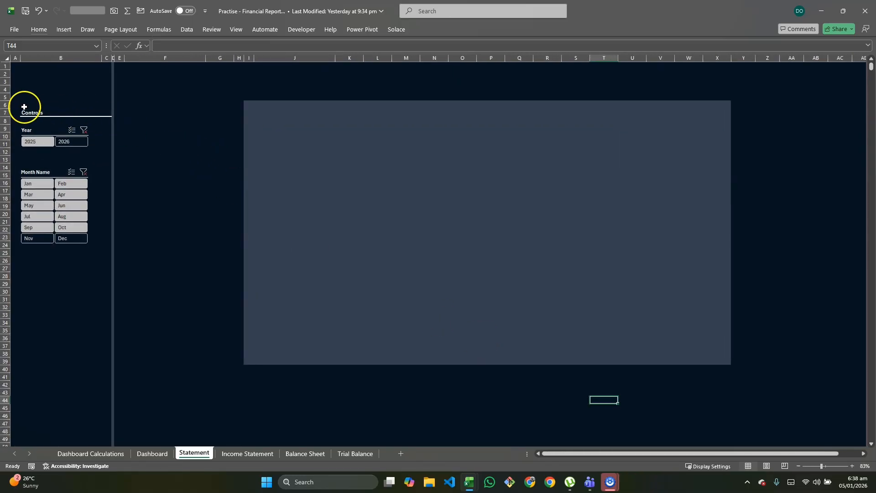
{"action": "left_click_drag", "start_coordinate": [23, 108], "coordinate": [101, 120]}
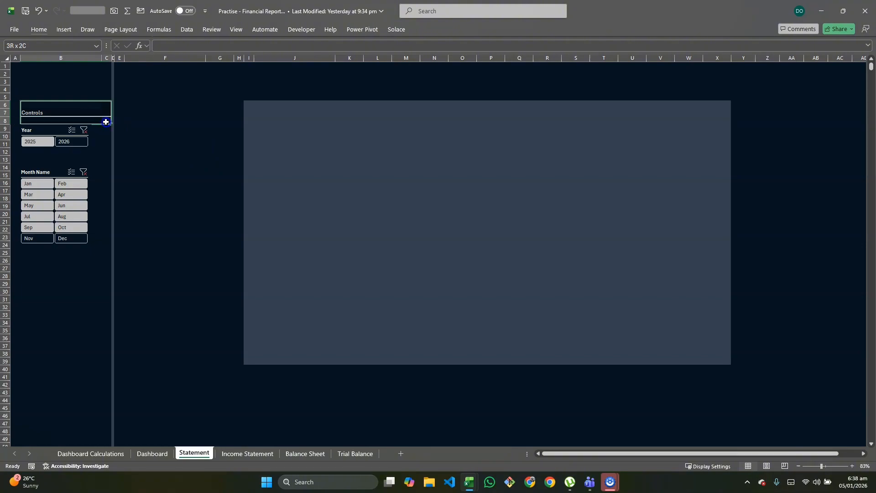
{"action": "key", "text": "ctrl+d"}
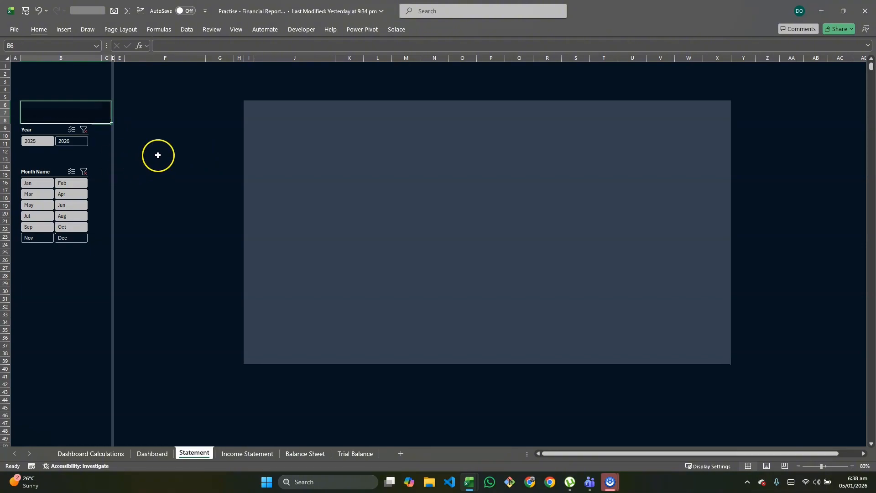
{"action": "left_click", "coordinate": [158, 156]}
Move the Year and Month Name slicers down together so the Year slicer starts at about row 12
{"action": "left_click", "coordinate": [45, 130]}
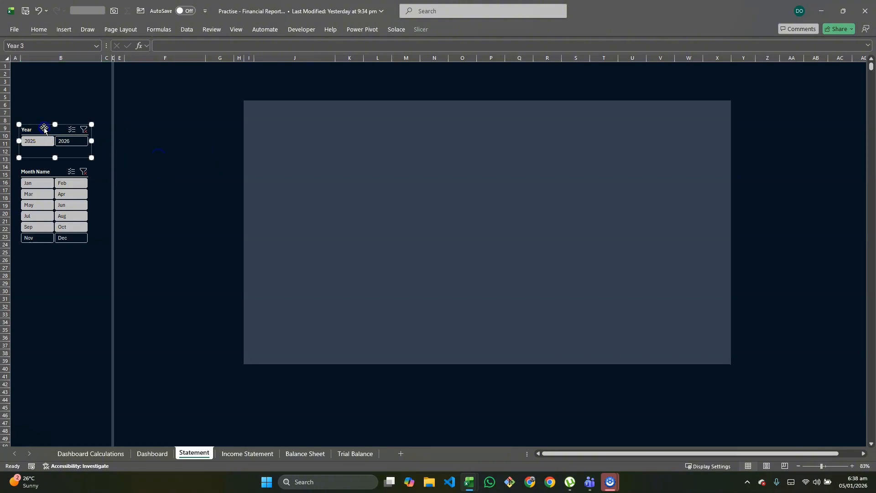
{"action": "left_click", "coordinate": [42, 172], "text": "ctrl"}
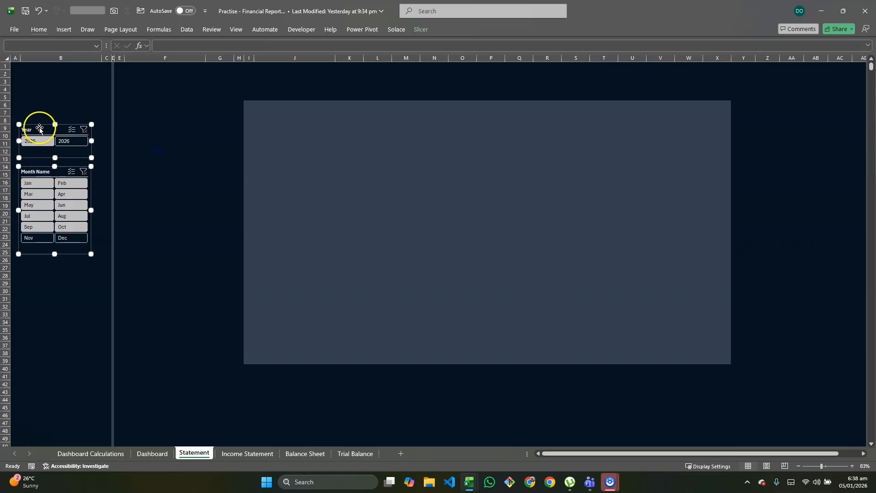
{"action": "left_click_drag", "start_coordinate": [40, 128], "coordinate": [44, 152]}
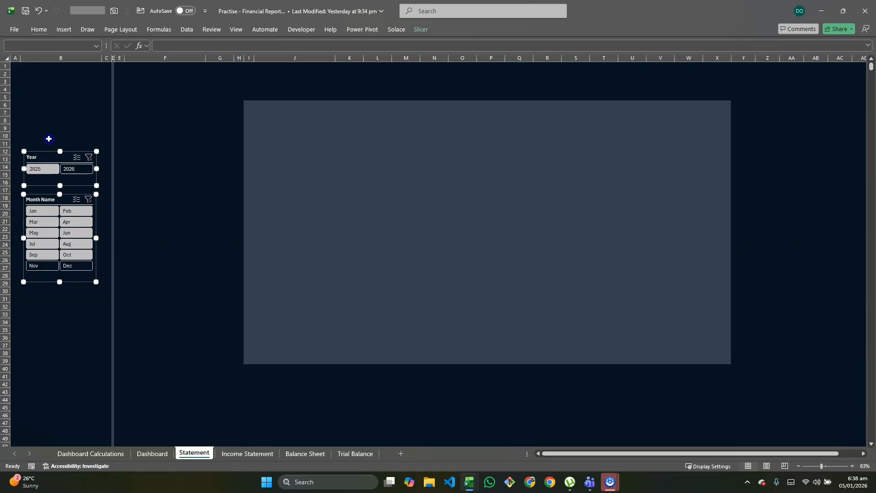
{"action": "left_click", "coordinate": [49, 139]}
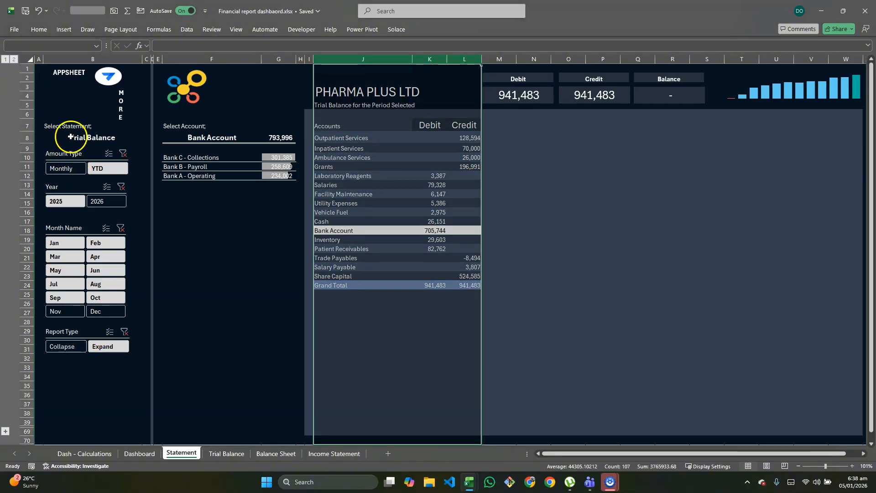
Check the statement selector on the reference sheet and enter the label "Select Statement" in cell B7 of the practice Statement sheet
{"action": "left_click", "coordinate": [80, 139]}
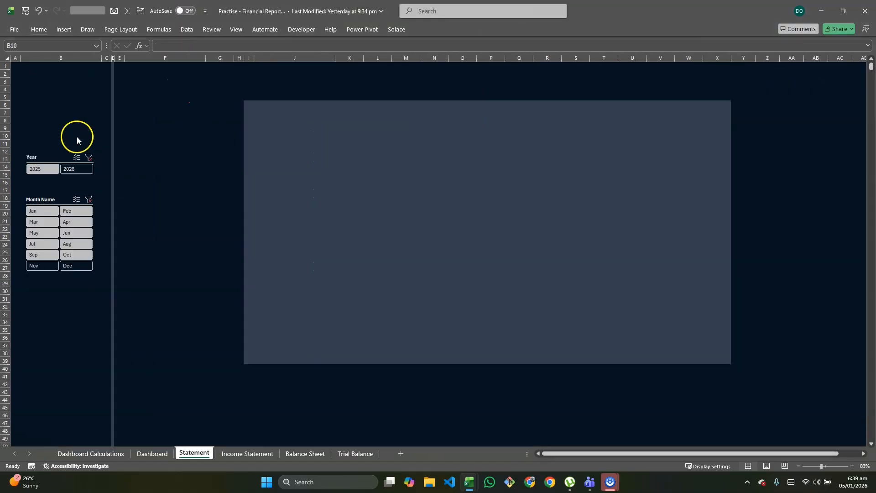
{"action": "left_click", "coordinate": [35, 111]}
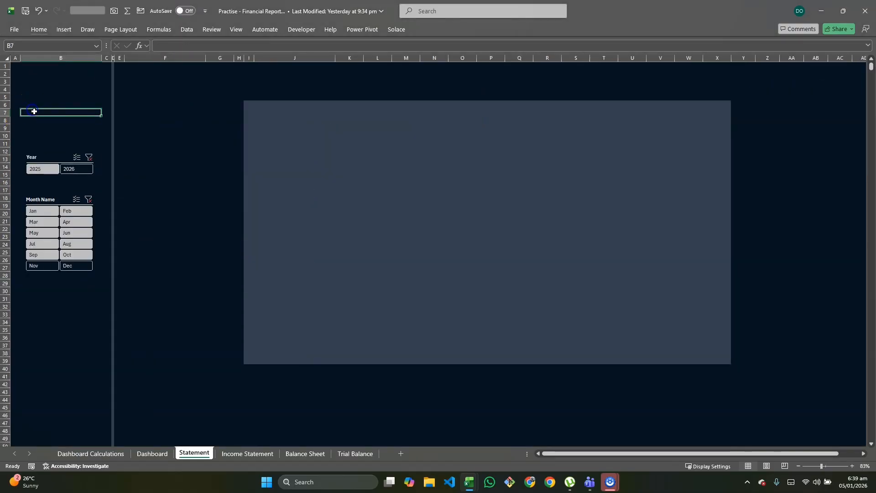
{"action": "type", "text": "Select Statement"}
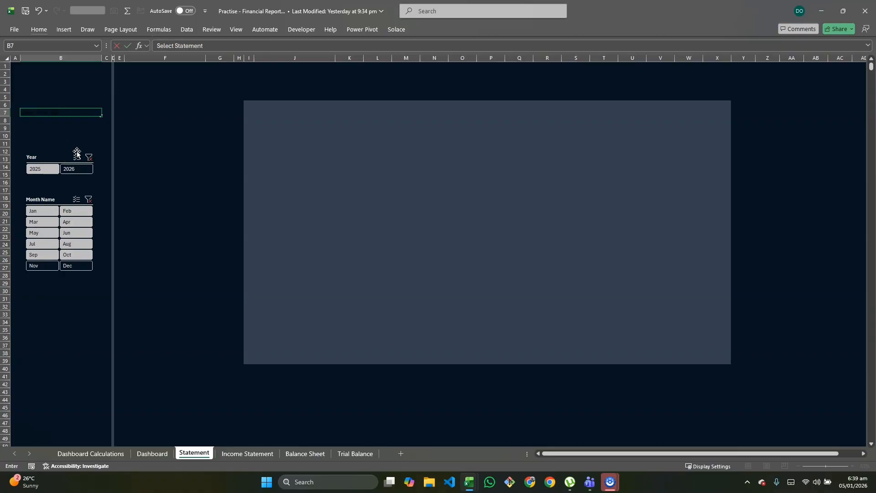
{"action": "key", "text": "Return"}
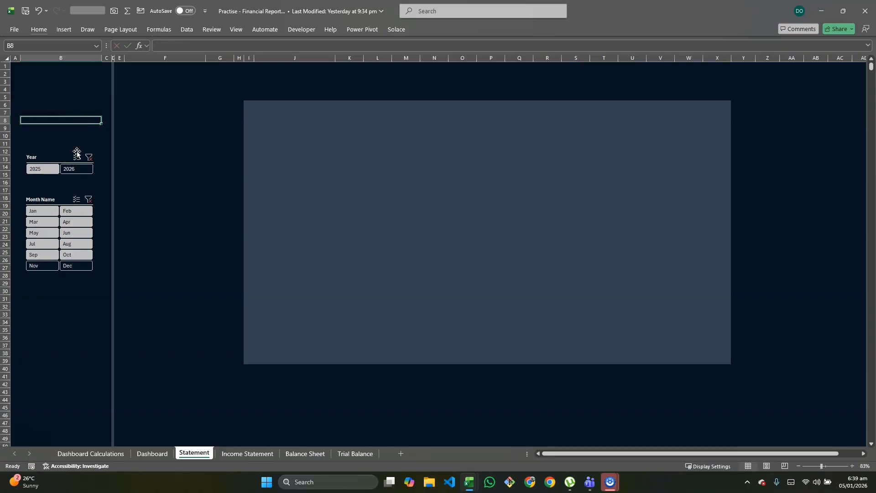
Set the font colour to white for cells B6:B35 and for the entire Statement sheet
{"action": "left_click_drag", "start_coordinate": [26, 104], "coordinate": [90, 334]}
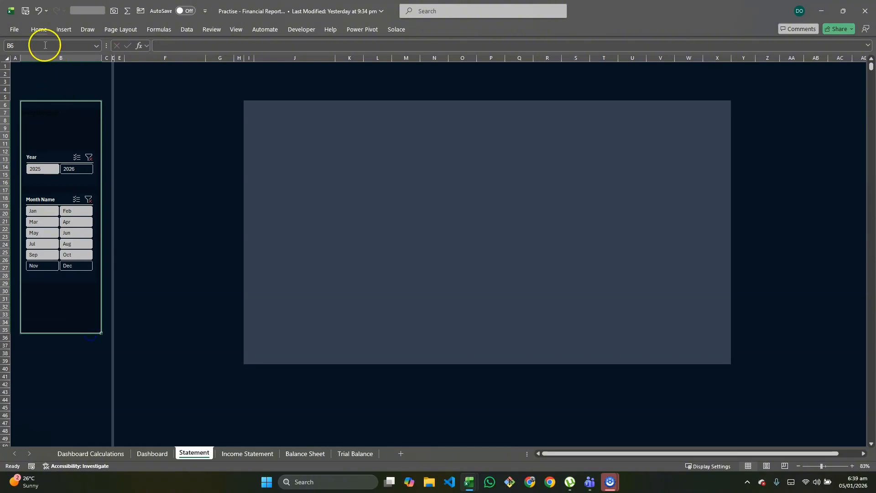
{"action": "left_click", "coordinate": [39, 31]}
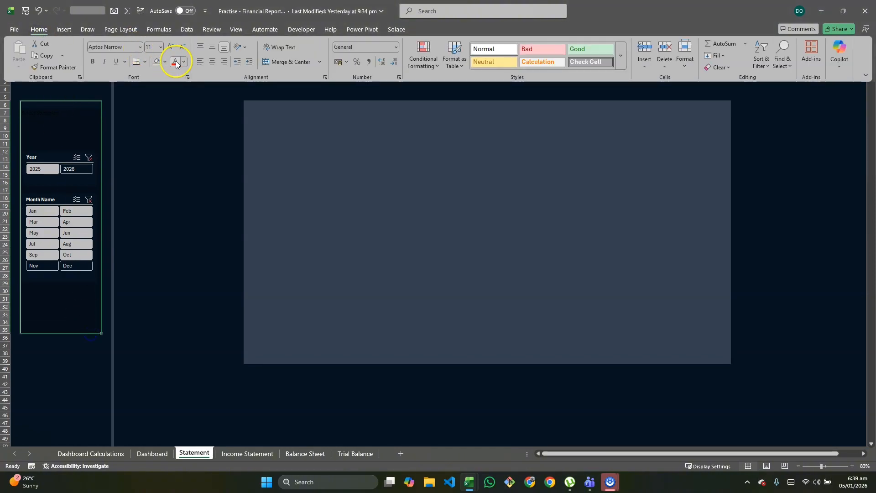
{"action": "left_click", "coordinate": [184, 63]}
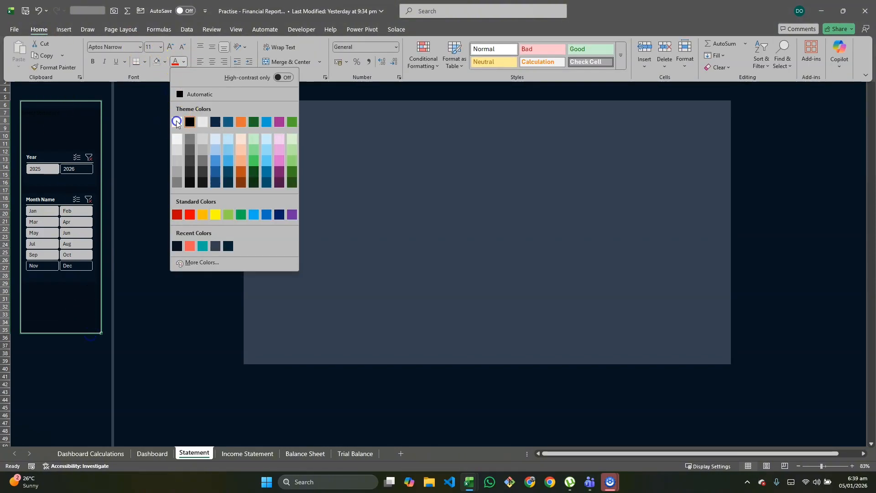
{"action": "left_click", "coordinate": [177, 121]}
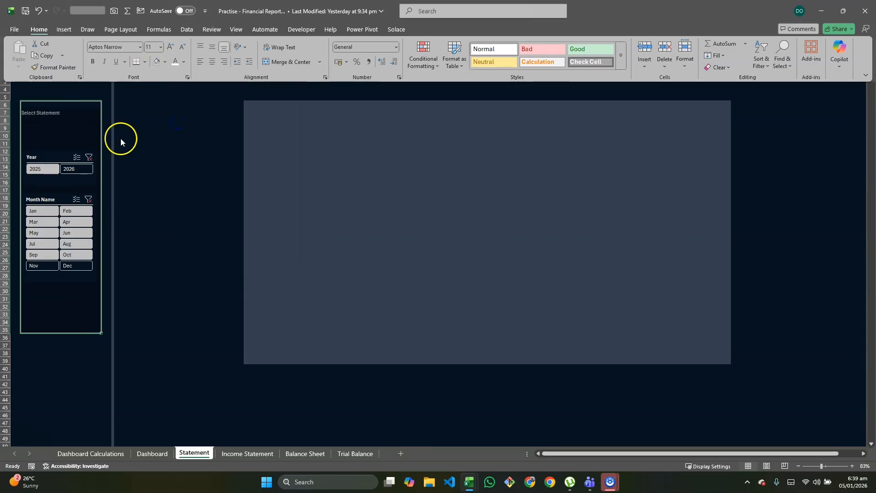
{"action": "left_click", "coordinate": [121, 138]}
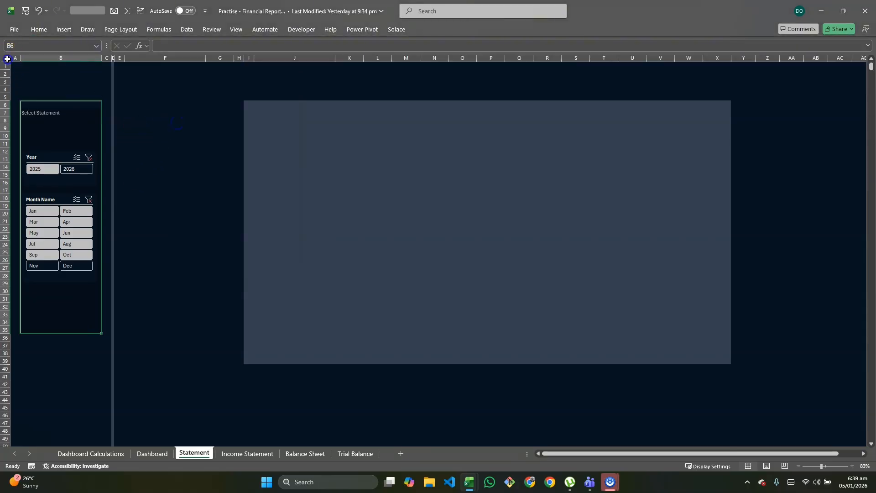
{"action": "left_click", "coordinate": [47, 74]}
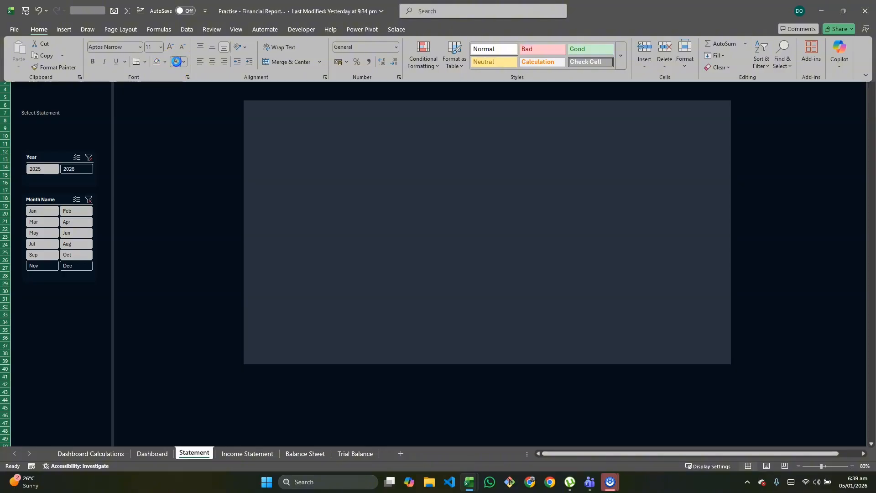
Add list data validation to cell B9 with the source Income Statement,Balance Sheet,Trial Balance
{"action": "left_click", "coordinate": [56, 124]}
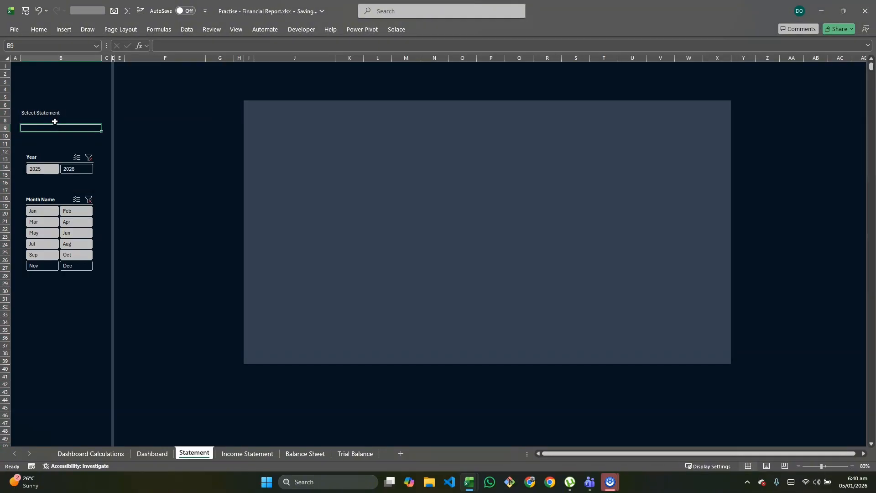
{"action": "left_click", "coordinate": [43, 31]}
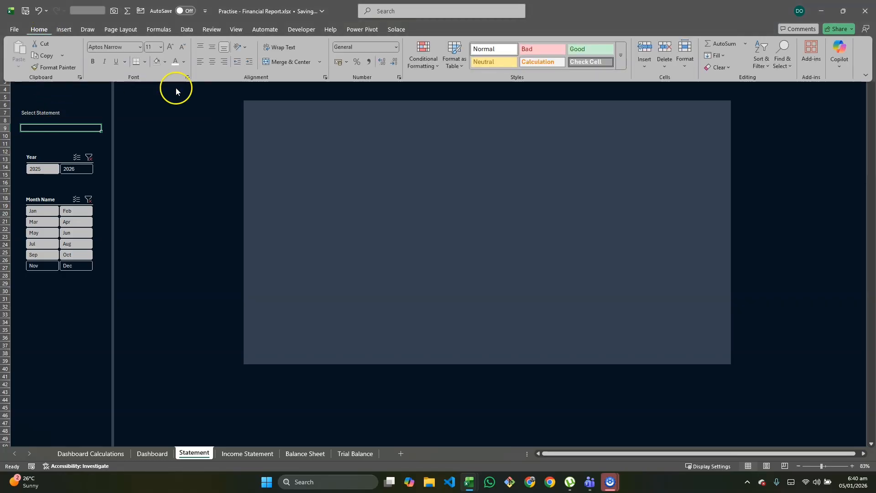
{"action": "left_click", "coordinate": [188, 30]}
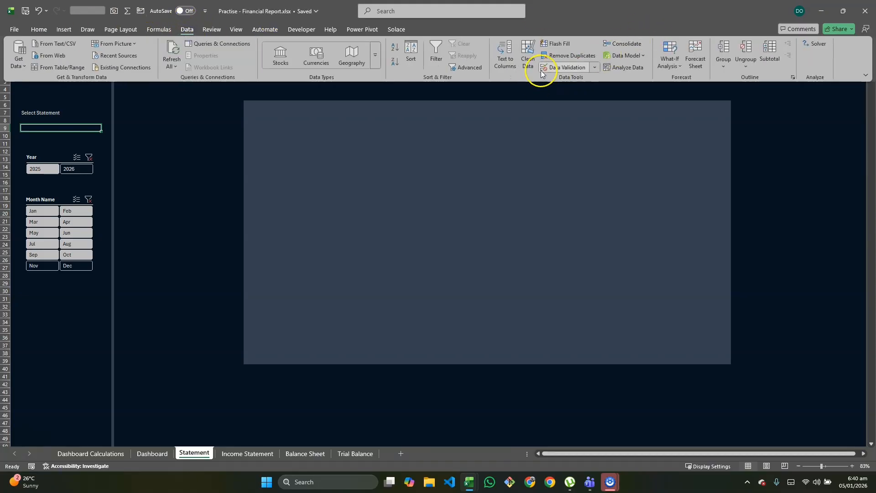
{"action": "left_click", "coordinate": [588, 68]}
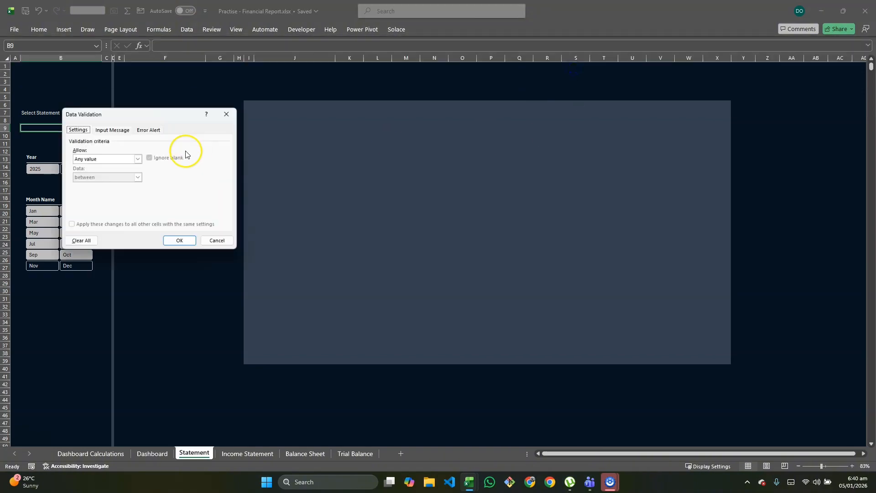
{"action": "left_click", "coordinate": [138, 160]}
{"action": "left_click", "coordinate": [86, 181]}
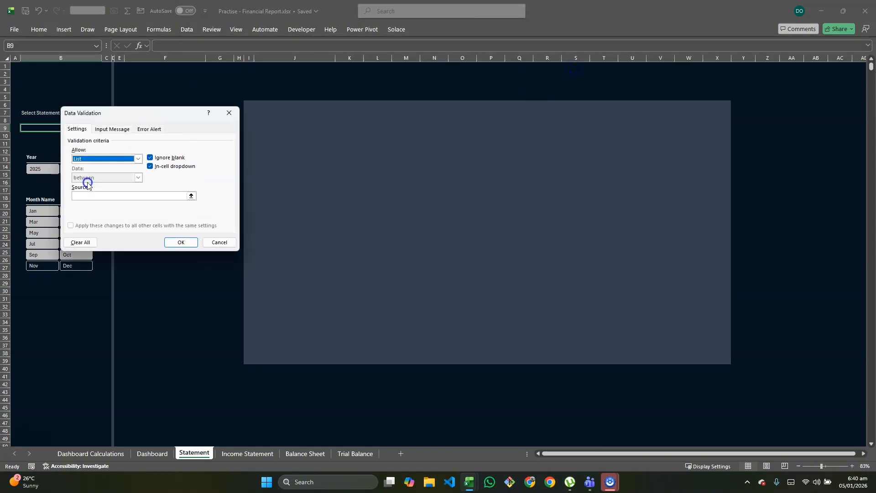
{"action": "left_click", "coordinate": [166, 195]}
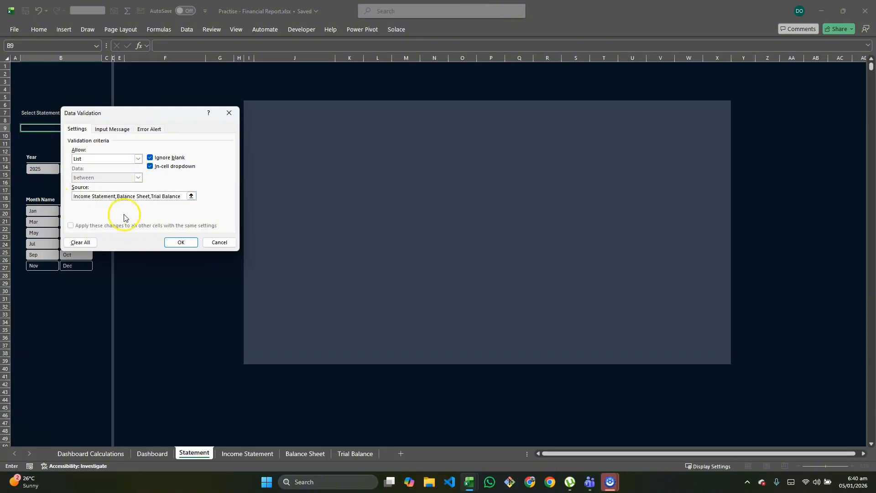
{"action": "type", "text": ","}
{"action": "left_click", "coordinate": [174, 242]}
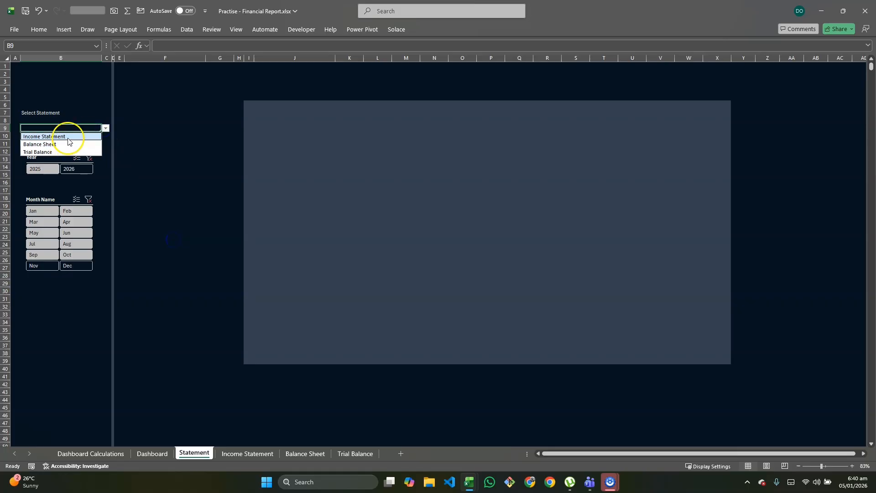
Test the dropdown in cell B9 by choosing Income Statement, Balance Sheet and Trial Balance in turn
{"action": "left_click", "coordinate": [69, 136]}
{"action": "left_click", "coordinate": [106, 130]}
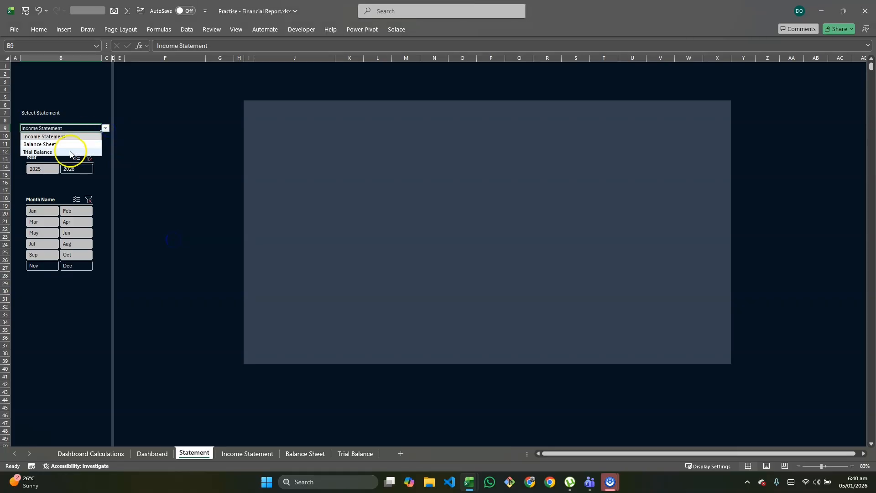
{"action": "left_click", "coordinate": [72, 144]}
{"action": "left_click", "coordinate": [106, 129]}
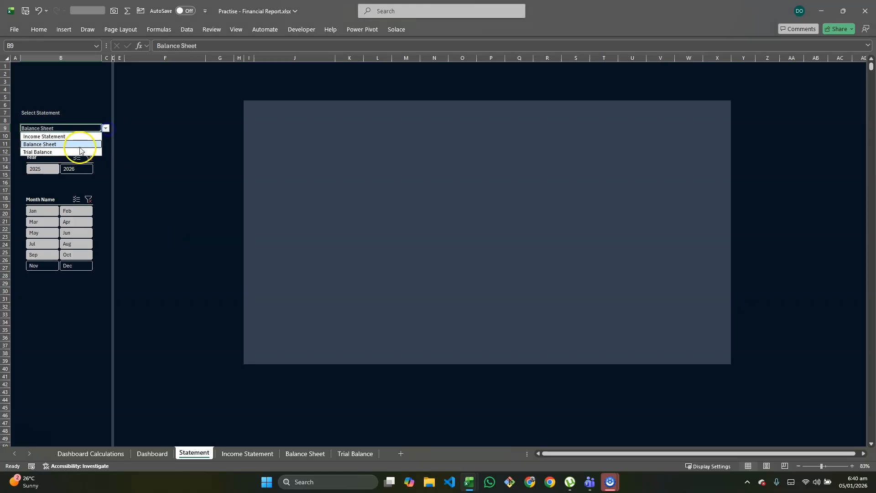
{"action": "left_click", "coordinate": [72, 151]}
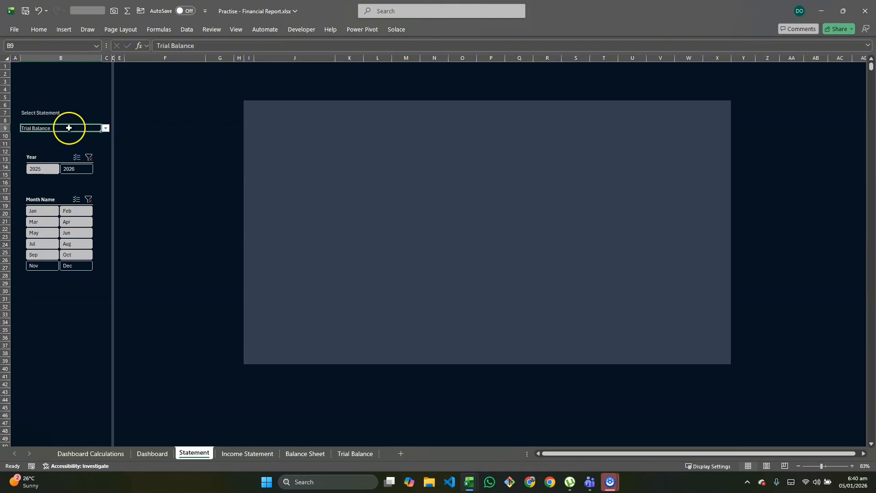
Format the statement selector in cell B9 as bold, size 14 and centred
{"action": "left_click", "coordinate": [38, 30]}
{"action": "left_click", "coordinate": [94, 61]}
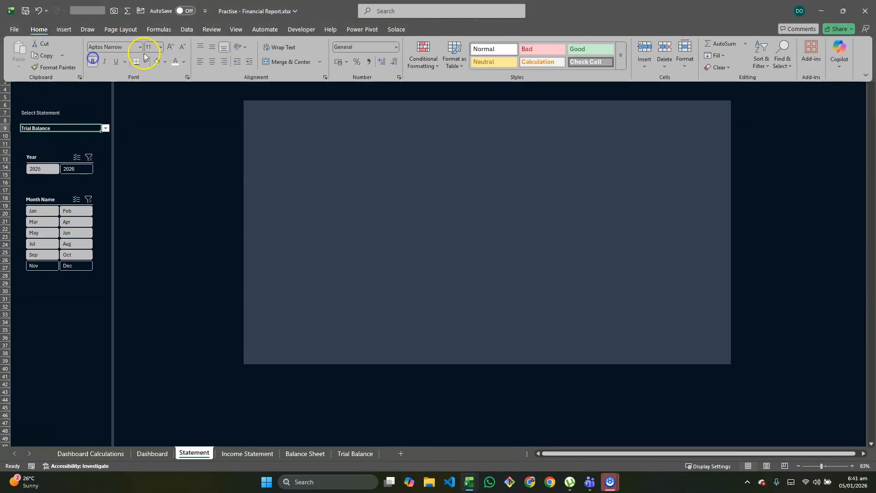
{"action": "left_click", "coordinate": [173, 45]}
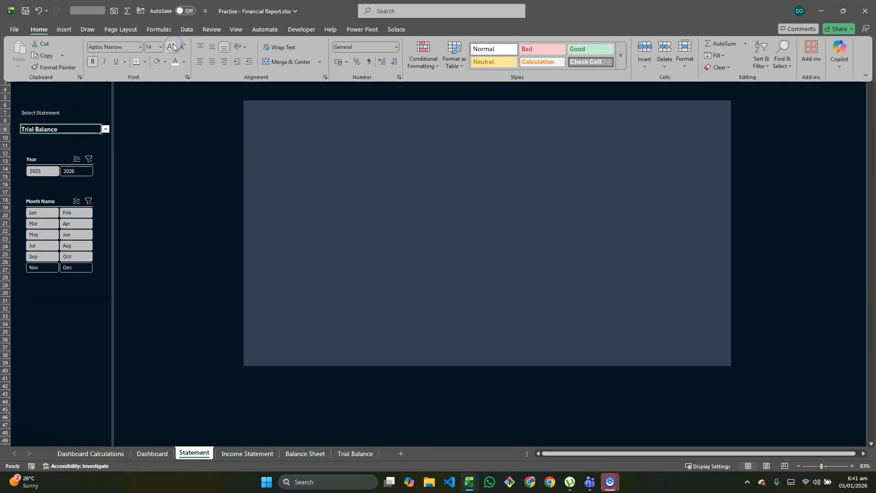
{"action": "left_click", "coordinate": [212, 61]}
{"action": "left_click", "coordinate": [183, 136]}
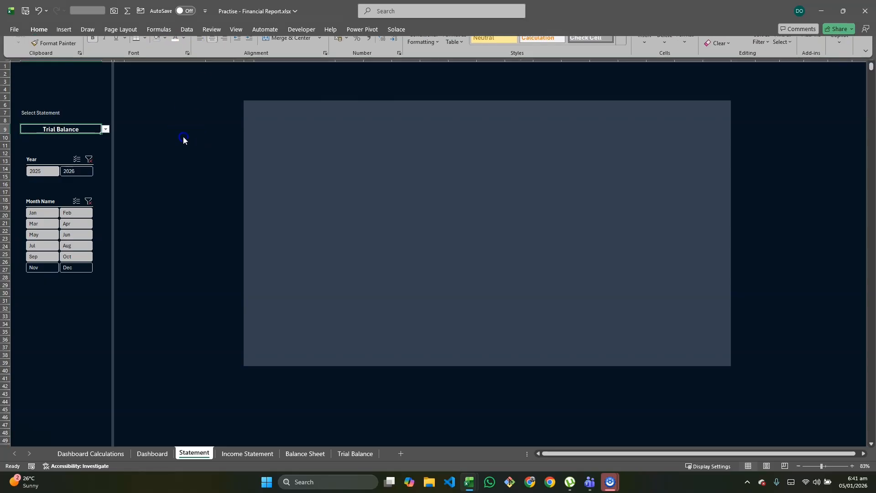
Choose Income Statement in the statement selector in cell B9 and check the formatted cell
{"action": "left_click", "coordinate": [107, 145]}
{"action": "left_click", "coordinate": [82, 130]}
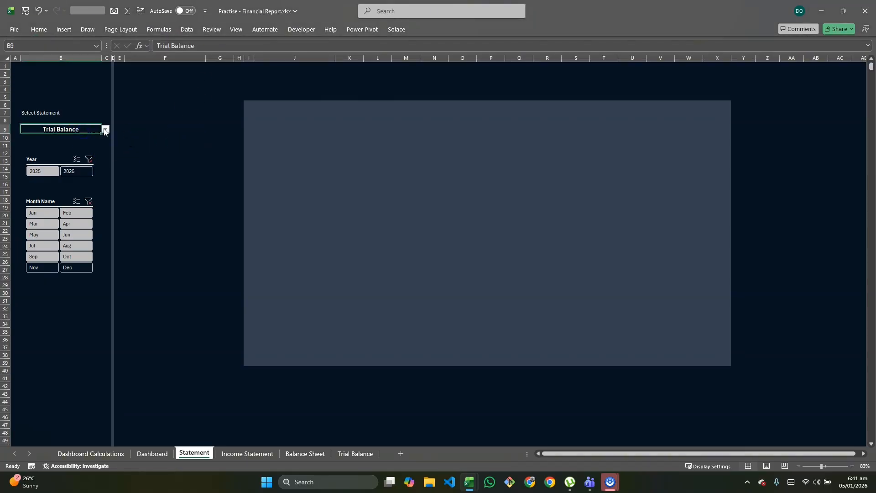
{"action": "left_click", "coordinate": [106, 129]}
{"action": "left_click", "coordinate": [76, 138]}
{"action": "left_click", "coordinate": [131, 145]}
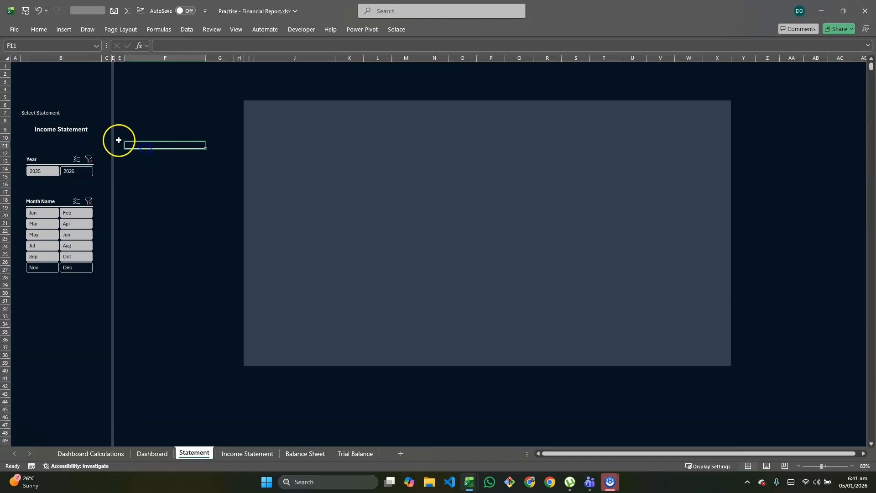
{"action": "left_click", "coordinate": [100, 129]}
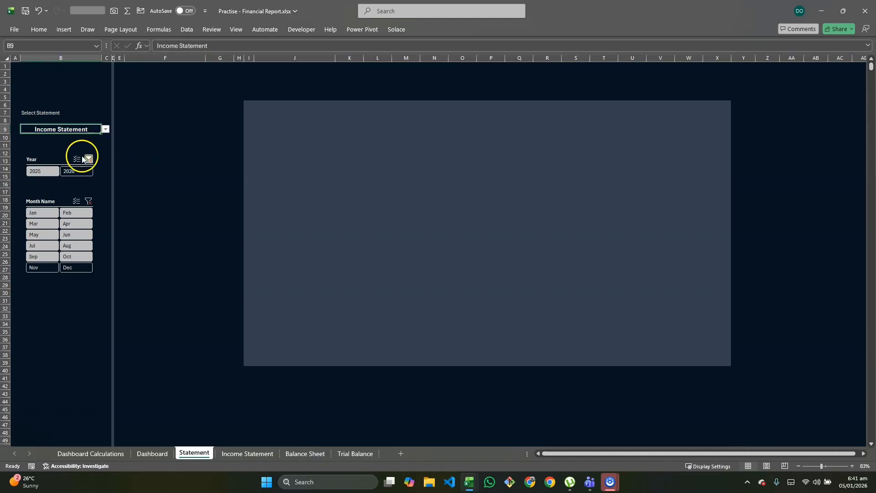
Move the Year and Month Name slicers down together on the Statement sheet so the Year slicer starts at about row 17
{"action": "left_click", "coordinate": [62, 155]}
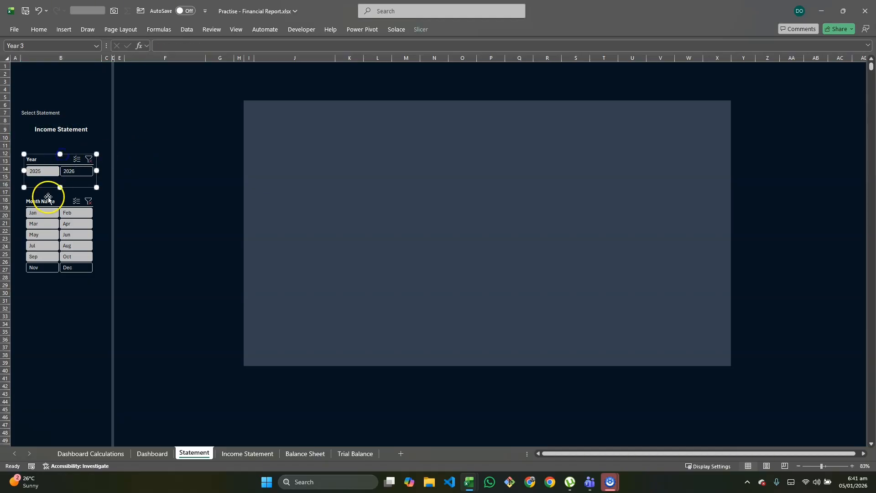
{"action": "left_click", "coordinate": [47, 202], "text": "ctrl"}
{"action": "left_click_drag", "start_coordinate": [39, 154], "coordinate": [43, 191]}
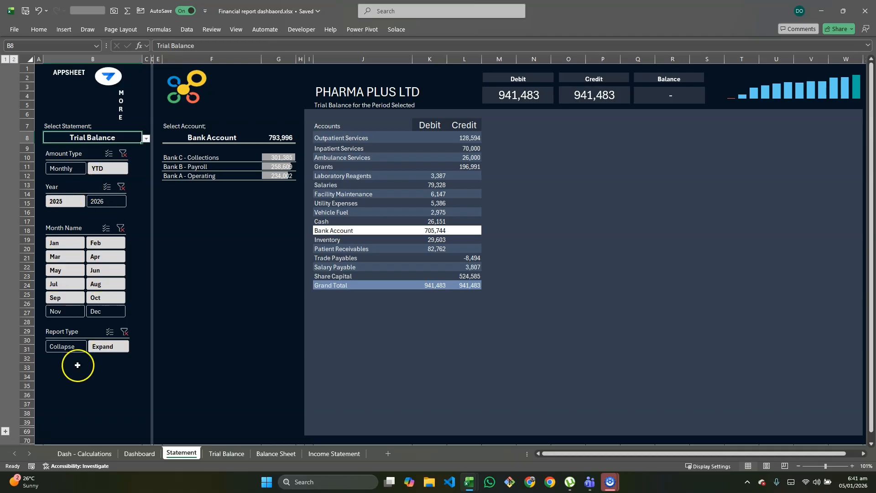
Switch back to the practice workbook and add a new worksheet named Set UP Sheet after the Statement sheet
{"action": "key", "text": "alt+Tab"}
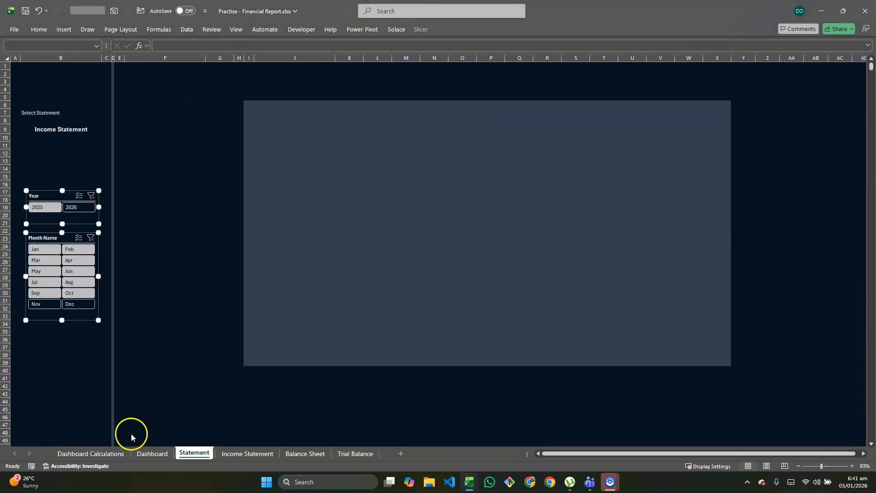
{"action": "left_click", "coordinate": [399, 453]}
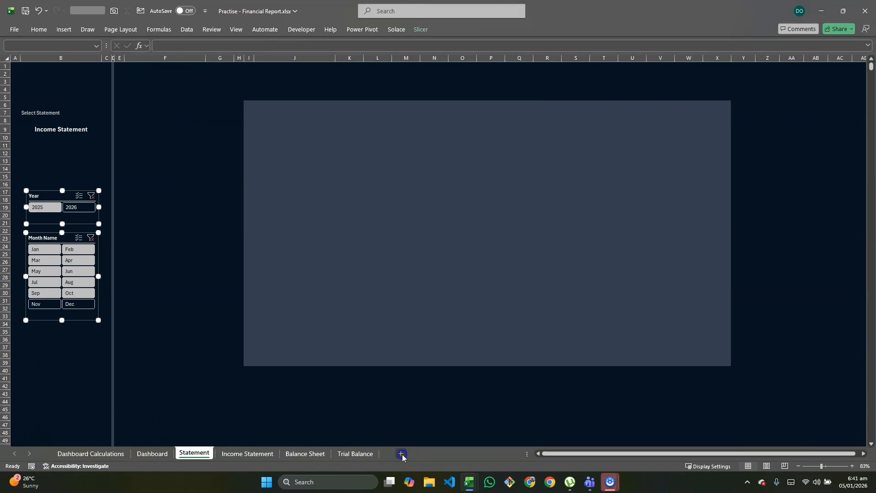
{"action": "double_click", "coordinate": [225, 452]}
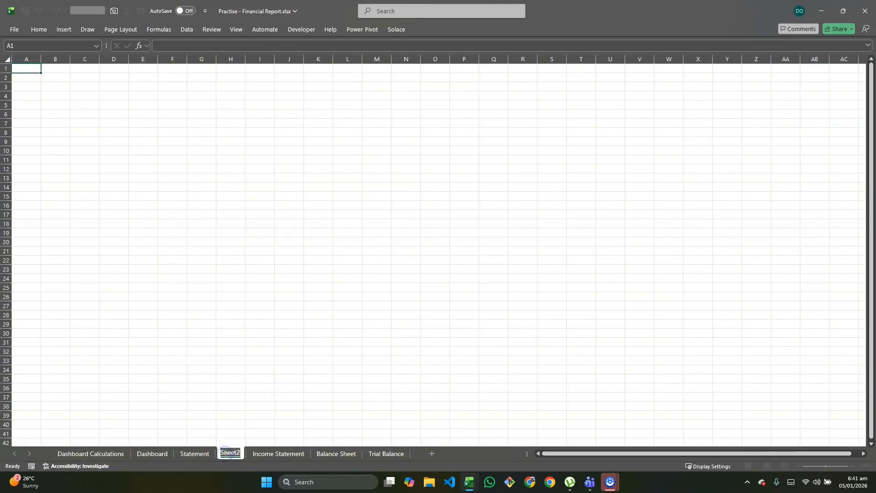
{"action": "type", "text": "Set"}
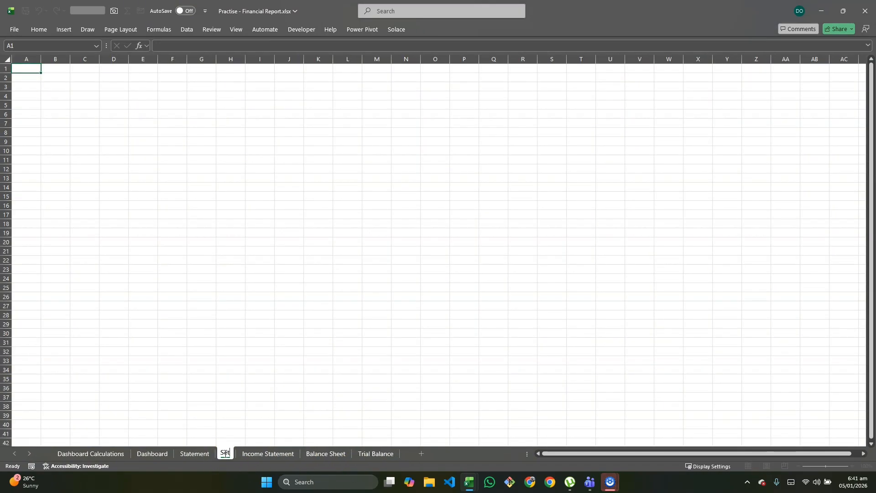
{"action": "type", "text": " UP She"}
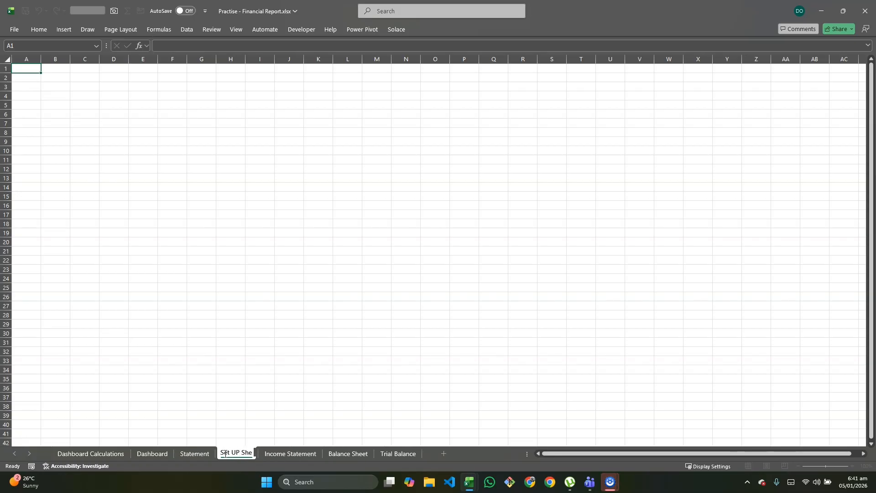
{"action": "type", "text": "et"}
{"action": "key", "text": "Return"}
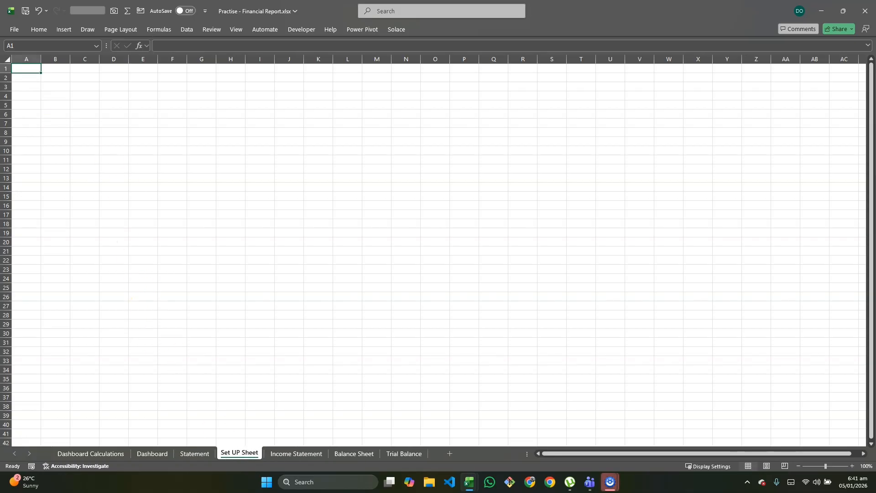
Enter the header Amount Type in C4 with the options Monthly and YTD in C5 and C6
{"action": "left_click", "coordinate": [89, 93]}
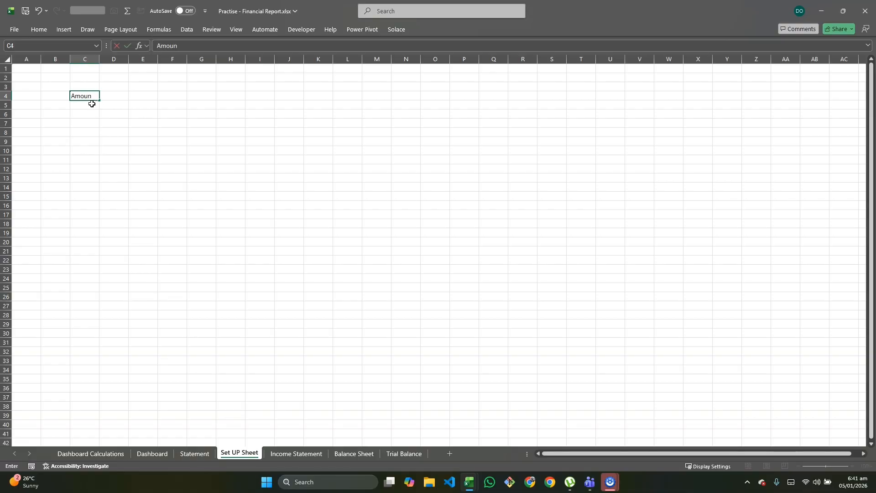
{"action": "type", "text": "Amount Type"}
{"action": "key", "text": "Return"}
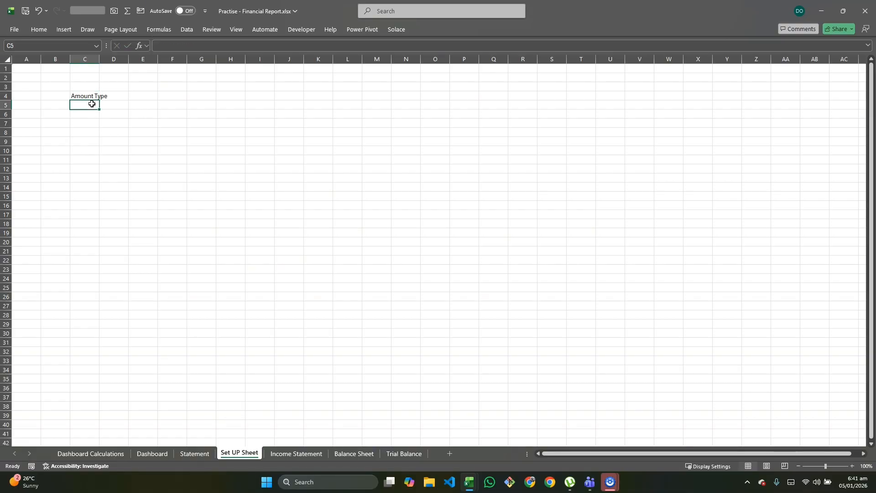
{"action": "type", "text": "M"}
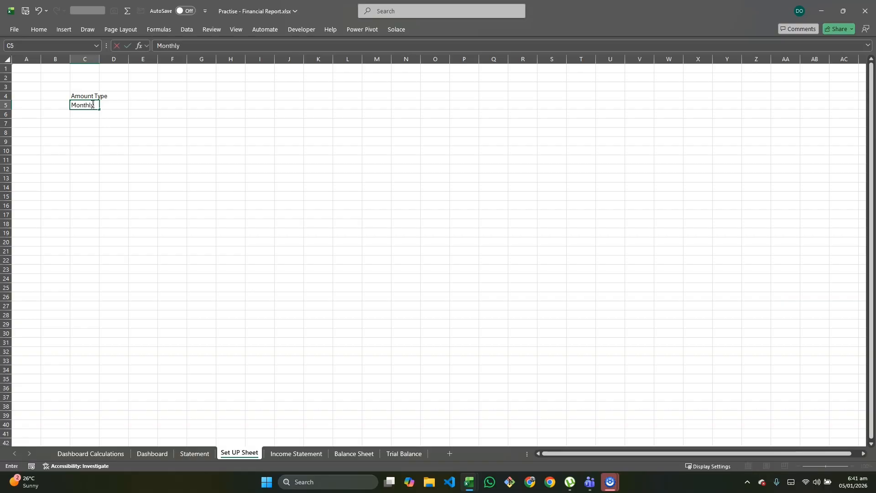
{"action": "type", "text": "onthly"}
{"action": "key", "text": "Return"}
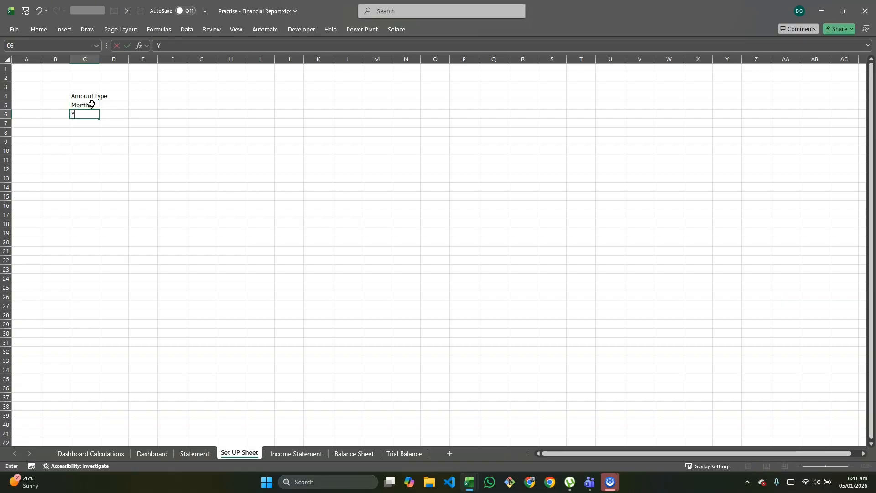
{"action": "key", "text": "Up"}
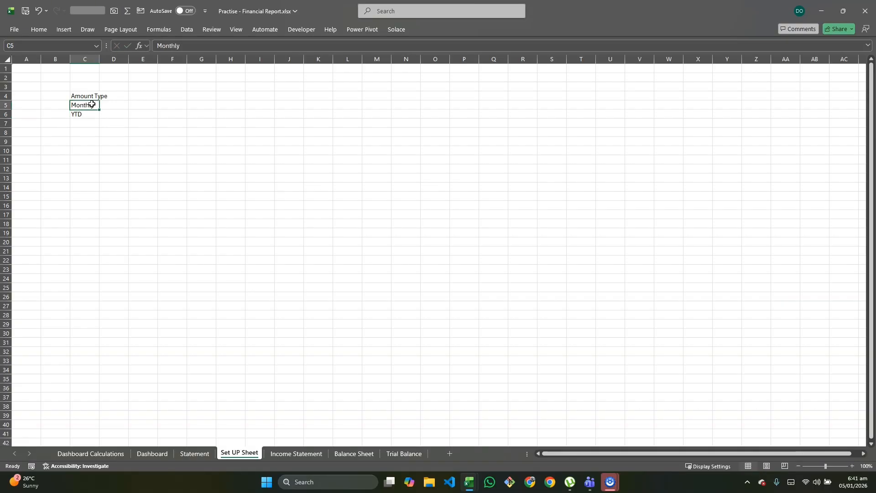
Enter the header Report Type in D4 with the options Collapse and Expand in D5 and D6
{"action": "key", "text": "Up"}
{"action": "key", "text": "Up"}
{"action": "key", "text": "Right"}
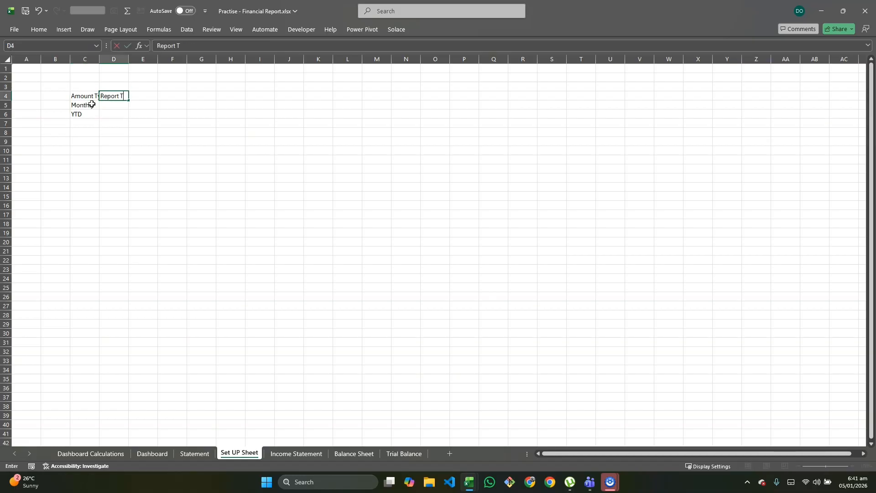
{"action": "key", "text": "Return"}
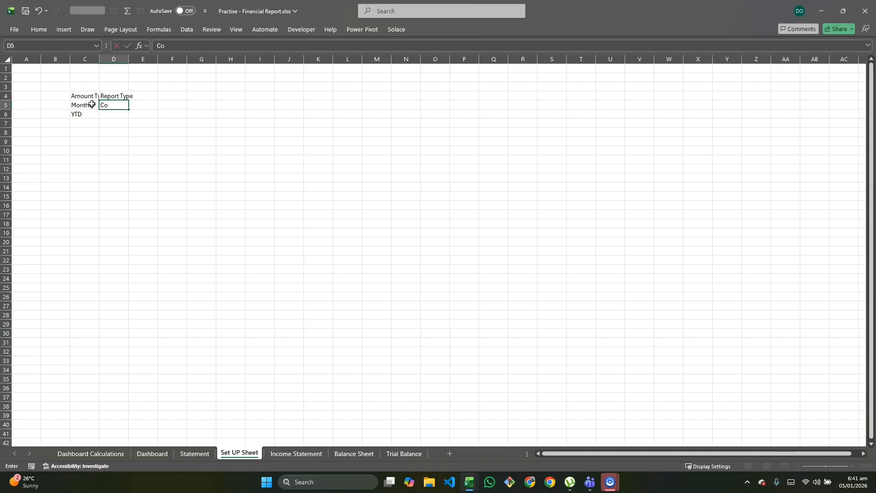
{"action": "type", "text": "Expand"}
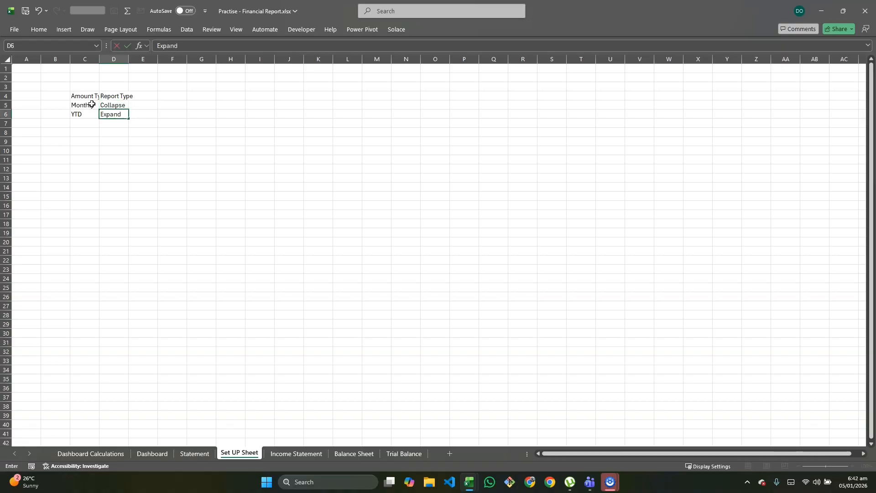
{"action": "key", "text": "Return"}
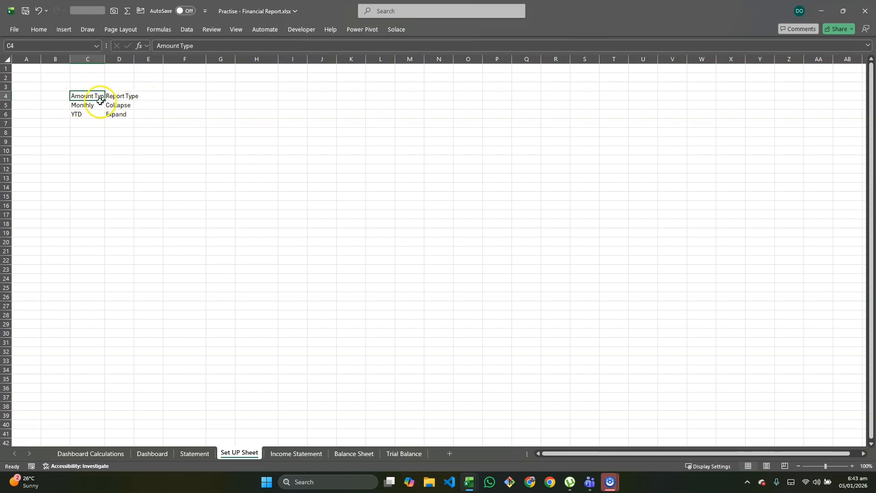
Create a PivotTable from the Amount Type range C4:C6, placed on the existing sheet at F4
{"action": "left_click_drag", "start_coordinate": [93, 94], "coordinate": [89, 118]}
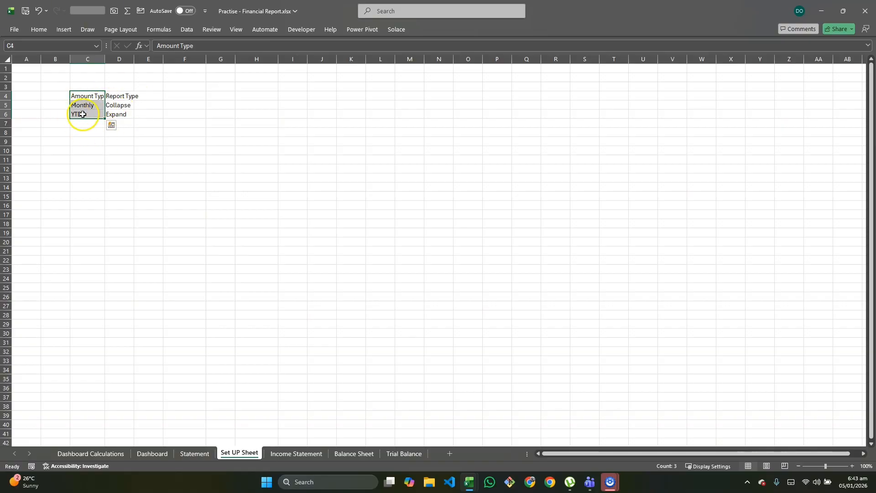
{"action": "left_click", "coordinate": [64, 29]}
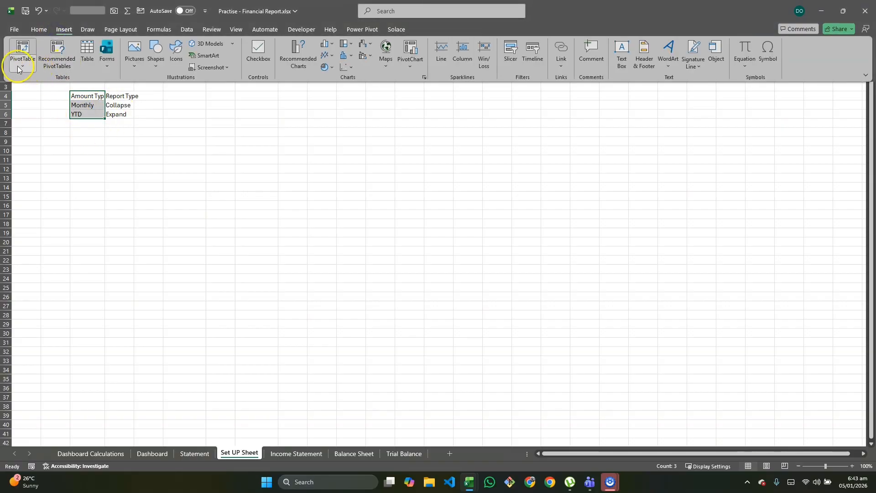
{"action": "left_click", "coordinate": [19, 69]}
{"action": "left_click", "coordinate": [37, 81]}
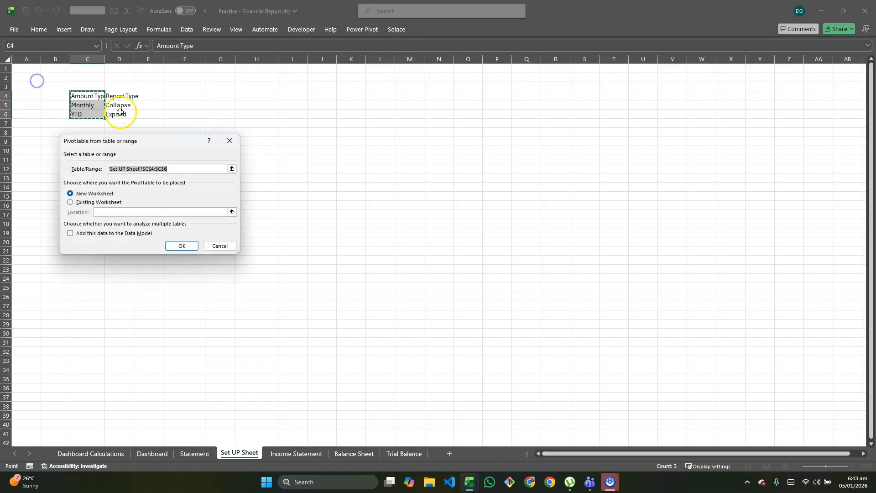
{"action": "left_click", "coordinate": [70, 202]}
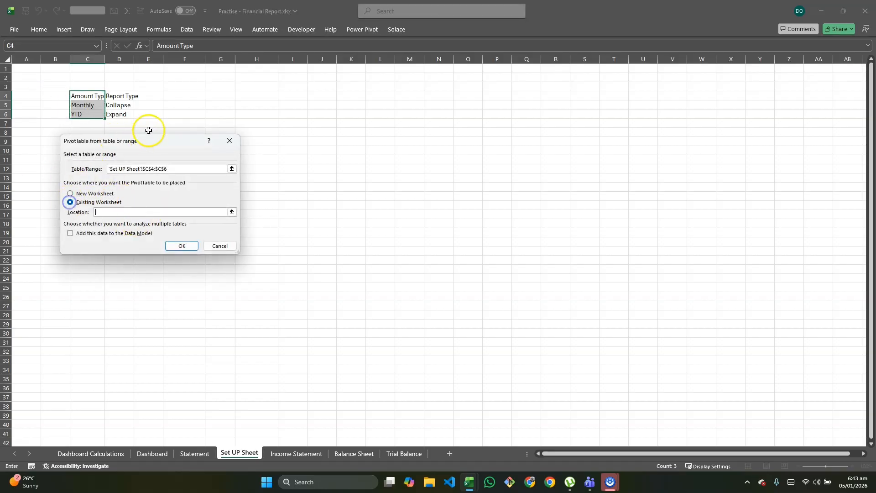
{"action": "left_click", "coordinate": [184, 95]}
{"action": "left_click", "coordinate": [179, 245]}
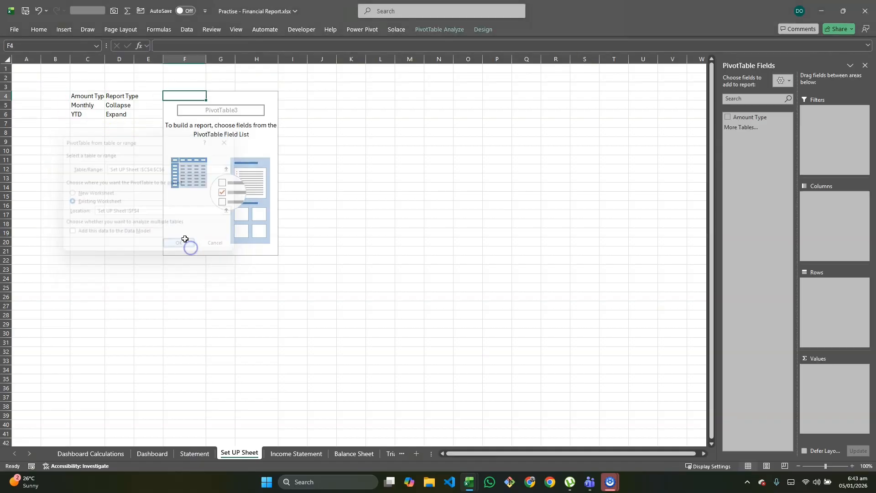
Add Amount Type as a slicer and as the row field of the PivotTable at F4
{"action": "right_click", "coordinate": [740, 117]}
{"action": "left_click", "coordinate": [699, 164]}
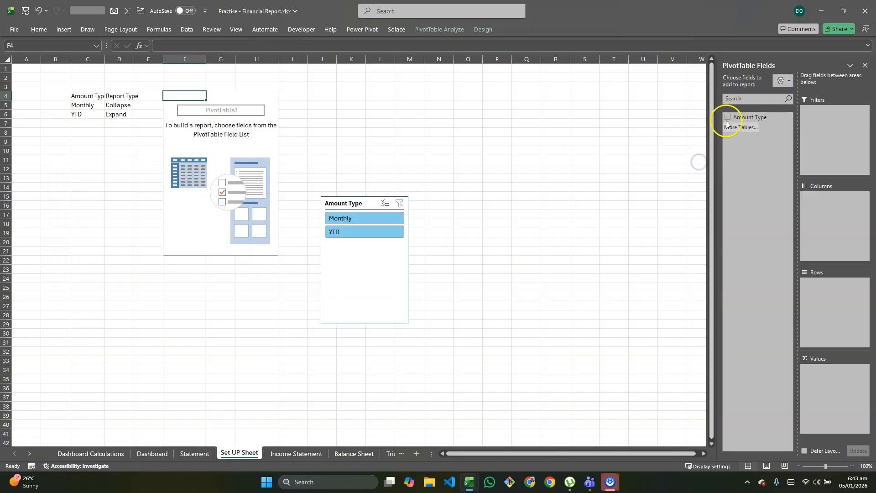
{"action": "left_click_drag", "start_coordinate": [734, 117], "coordinate": [839, 287]}
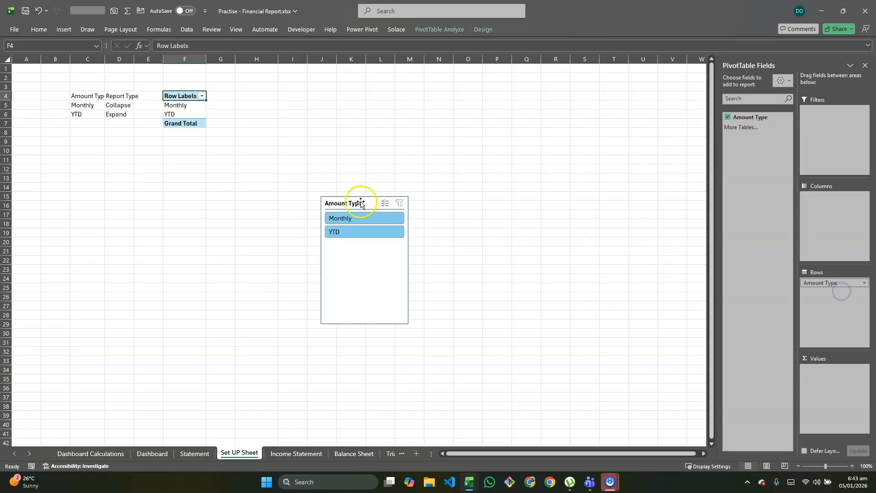
Move the Amount Type slicer beside its PivotTable in column H, filter by Monthly to test it, and switch the selection to YTD
{"action": "left_click_drag", "start_coordinate": [360, 202], "coordinate": [274, 87]}
{"action": "left_click", "coordinate": [266, 104]}
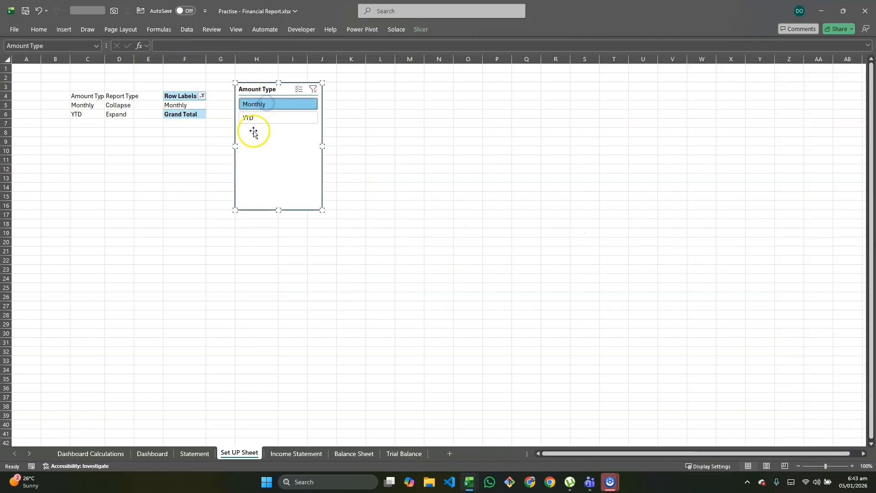
{"action": "left_click", "coordinate": [253, 118]}
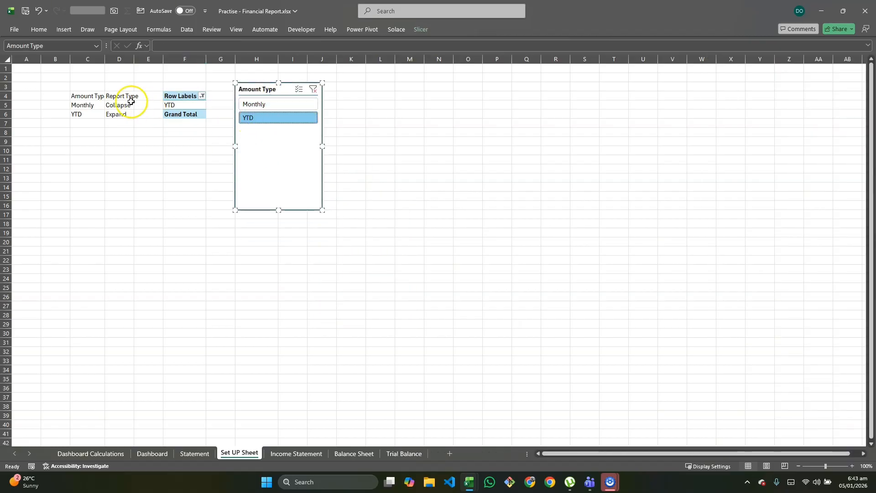
Create a PivotTable from the Report Type range D4:D6, placed on the existing sheet at F8
{"action": "left_click_drag", "start_coordinate": [123, 97], "coordinate": [117, 112]}
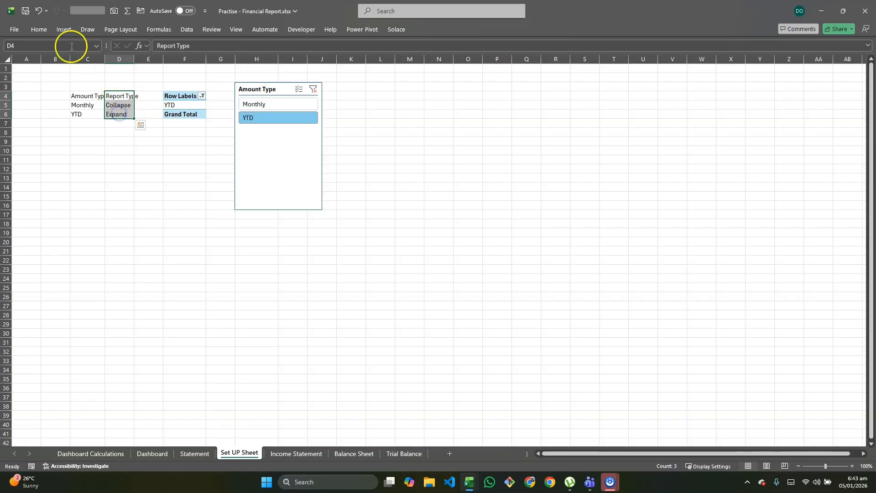
{"action": "left_click", "coordinate": [65, 30]}
{"action": "left_click", "coordinate": [23, 58]}
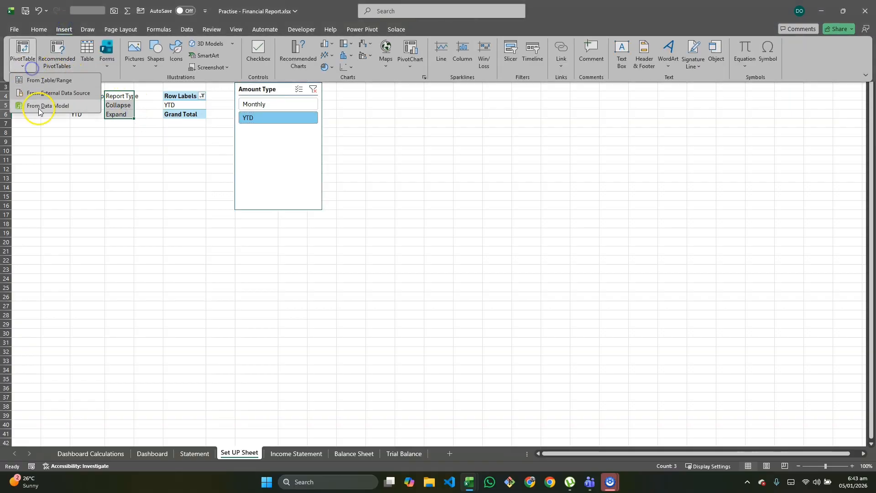
{"action": "left_click", "coordinate": [42, 81]}
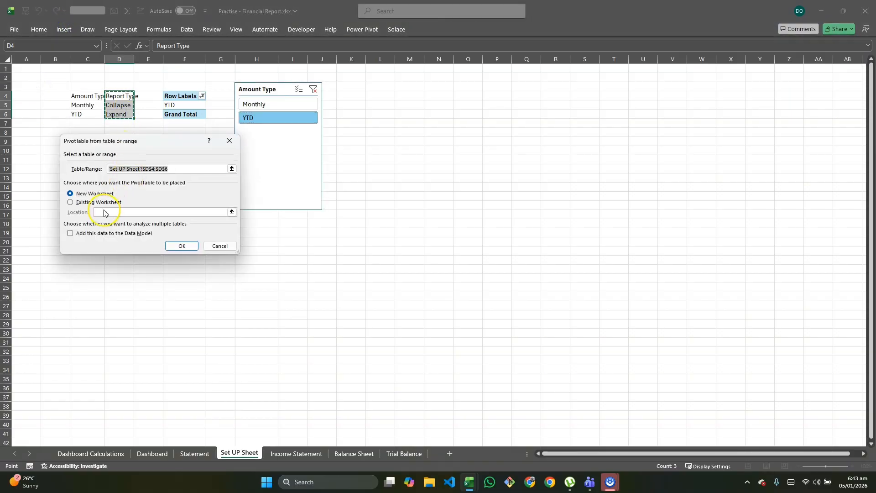
{"action": "left_click", "coordinate": [72, 203]}
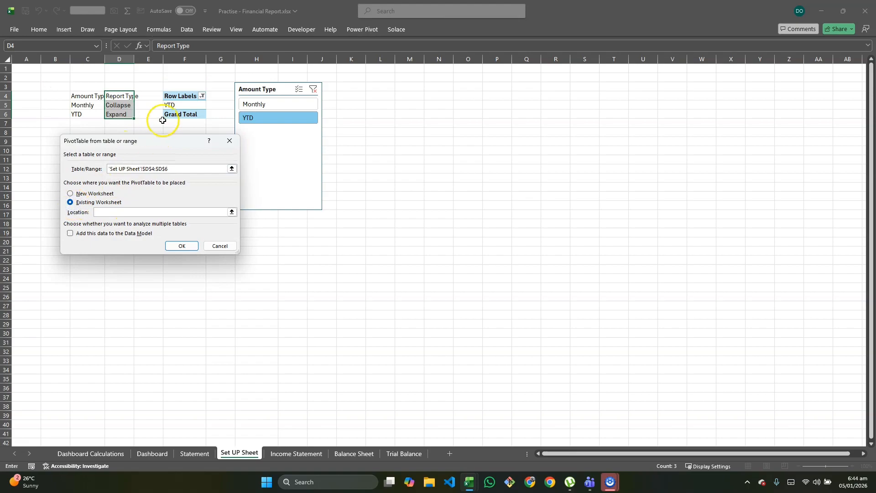
{"action": "left_click", "coordinate": [171, 131]}
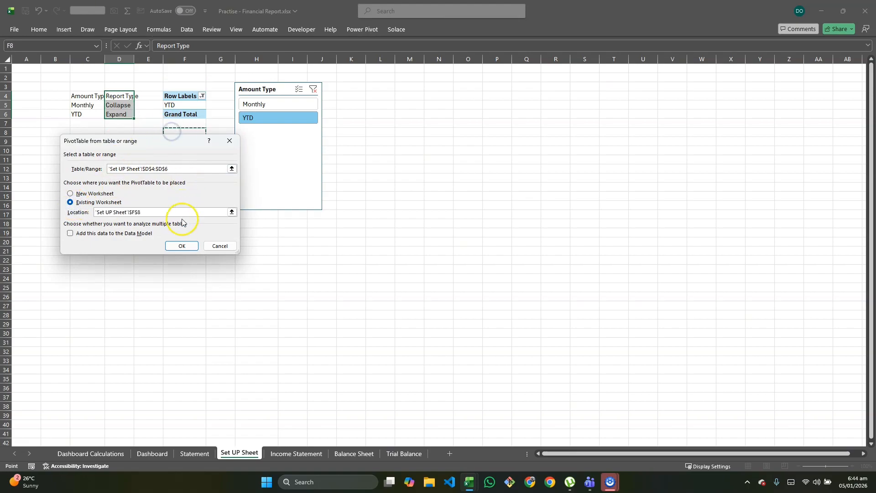
{"action": "left_click", "coordinate": [184, 246]}
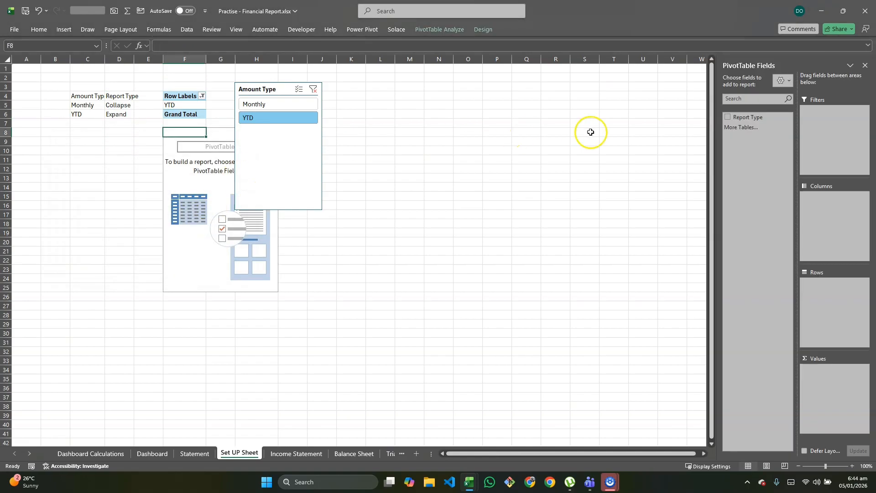
Add Report Type as a slicer and row field of the PivotTable at F8, testing Collapse before selecting Expand
{"action": "right_click", "coordinate": [750, 118]}
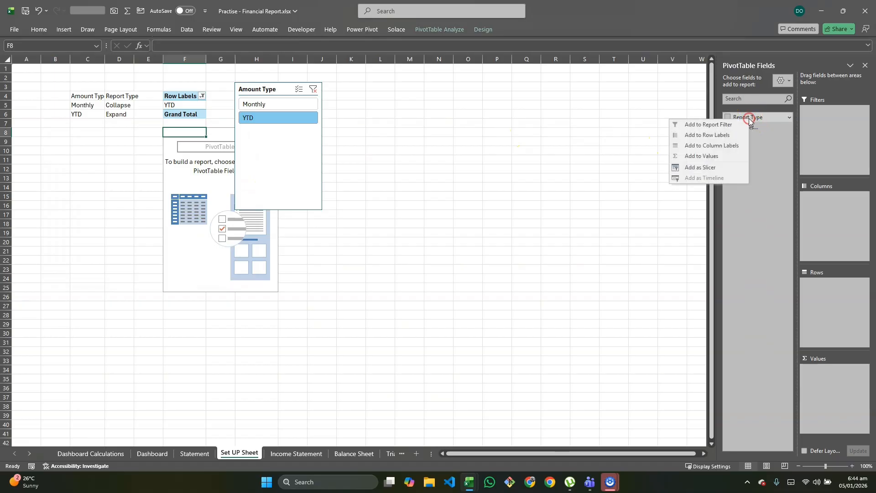
{"action": "left_click", "coordinate": [690, 167]}
{"action": "left_click_drag", "start_coordinate": [742, 118], "coordinate": [826, 297]}
{"action": "left_click", "coordinate": [369, 221]}
{"action": "left_click", "coordinate": [366, 230]}
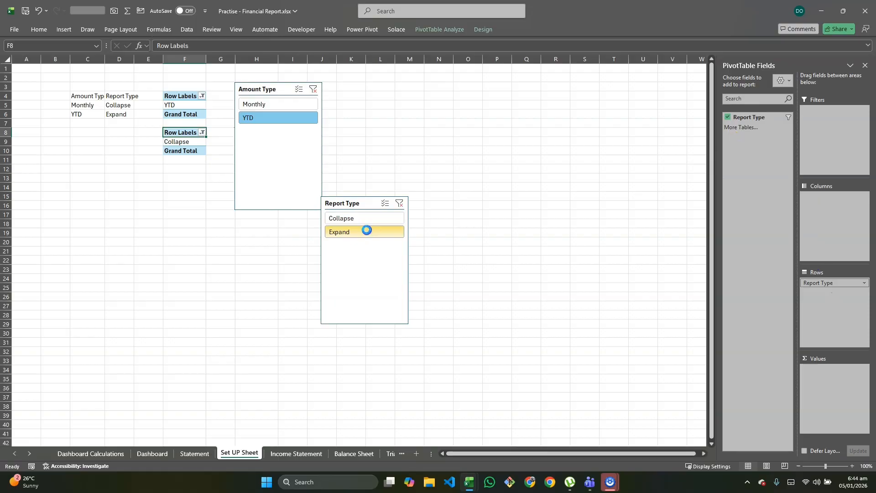
Move the Amount Type and Report Type slicers together from the Set UP Sheet to the Statement sheet
{"action": "left_click", "coordinate": [269, 86]}
{"action": "left_click", "coordinate": [361, 195], "text": "ctrl"}
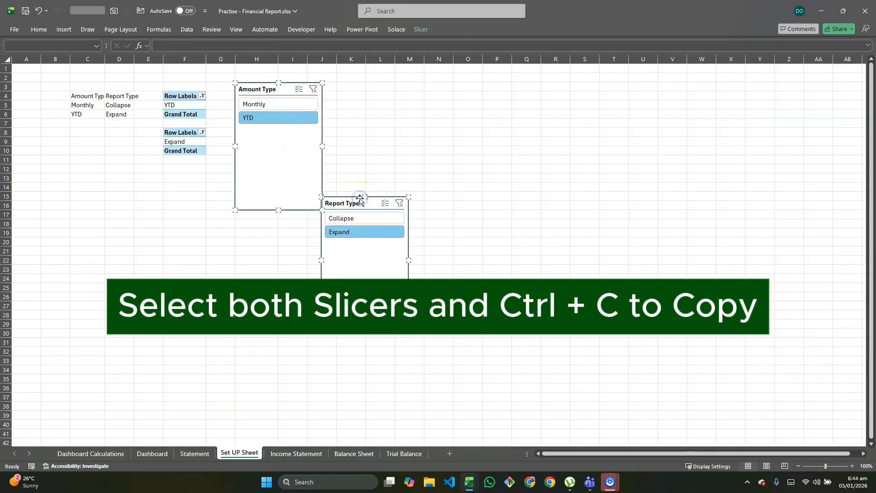
{"action": "key", "text": "ctrl+x"}
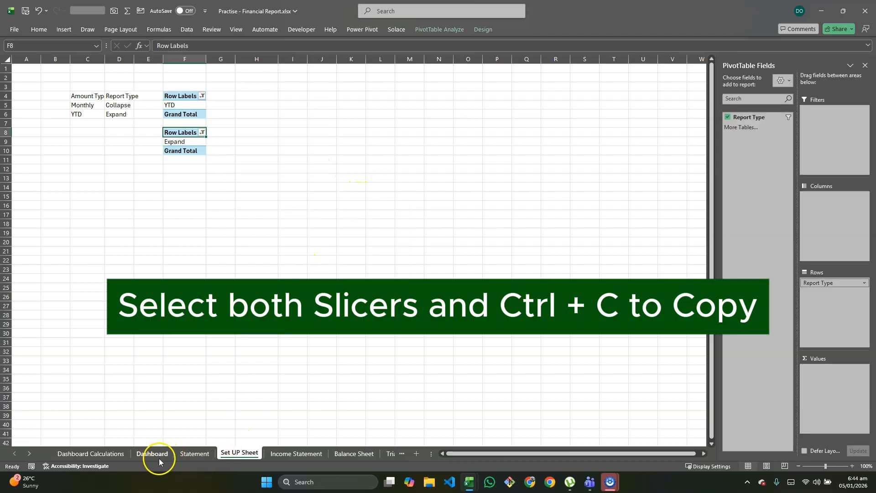
{"action": "left_click", "coordinate": [185, 454]}
{"action": "left_click", "coordinate": [178, 261]}
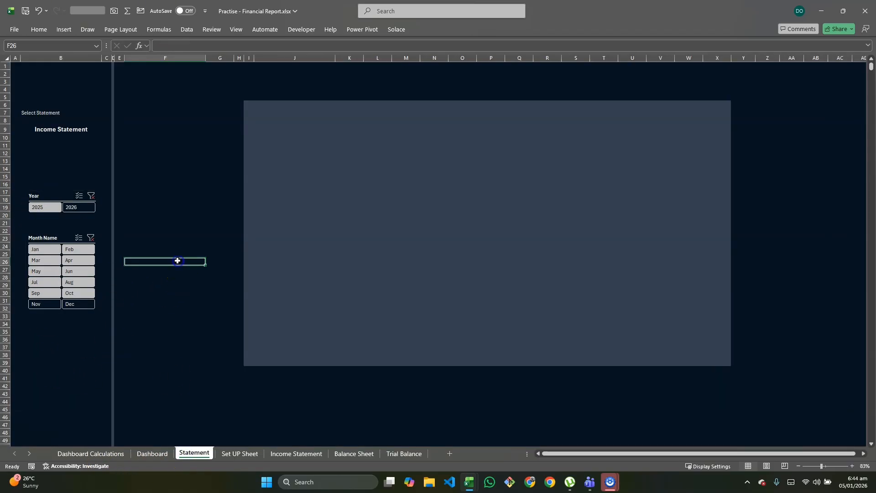
{"action": "key", "text": "ctrl+v"}
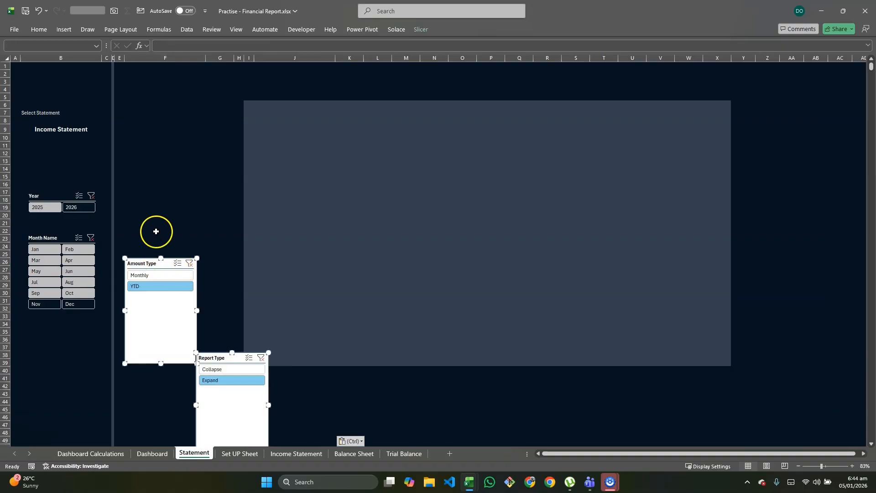
{"action": "left_click", "coordinate": [157, 230]}
Place the Amount Type slicer below the statement selector with the matching dark style, two columns and a height fitting one button row
{"action": "left_click_drag", "start_coordinate": [149, 267], "coordinate": [49, 148]}
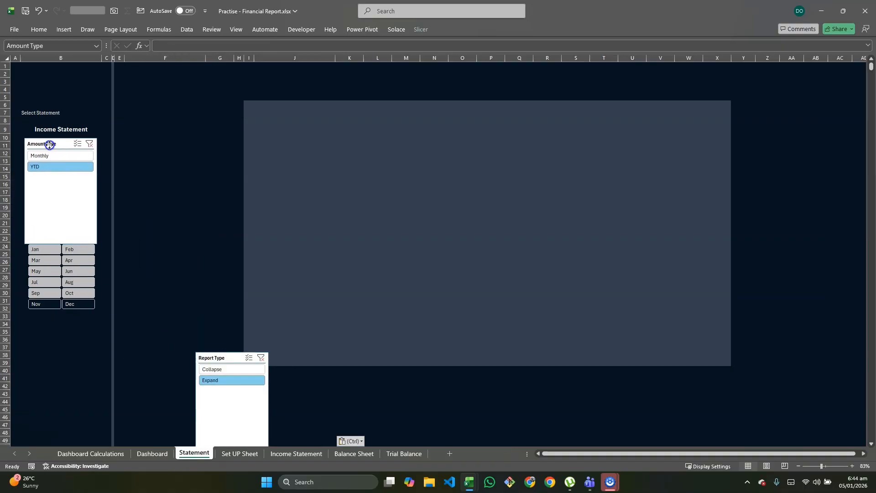
{"action": "left_click", "coordinate": [421, 29]}
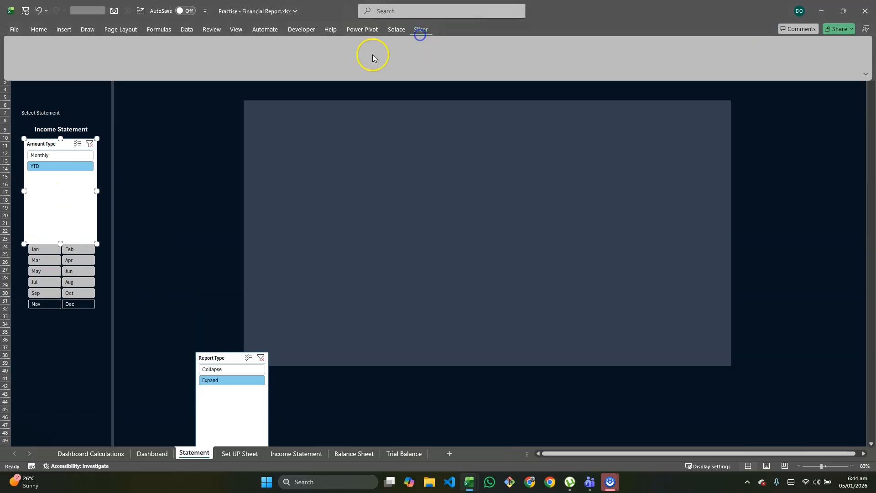
{"action": "left_click", "coordinate": [116, 56]}
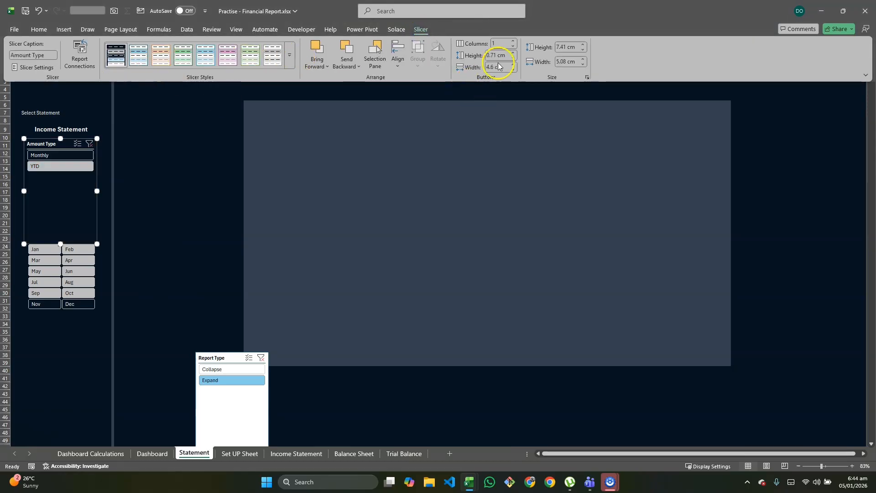
{"action": "left_click", "coordinate": [513, 41]}
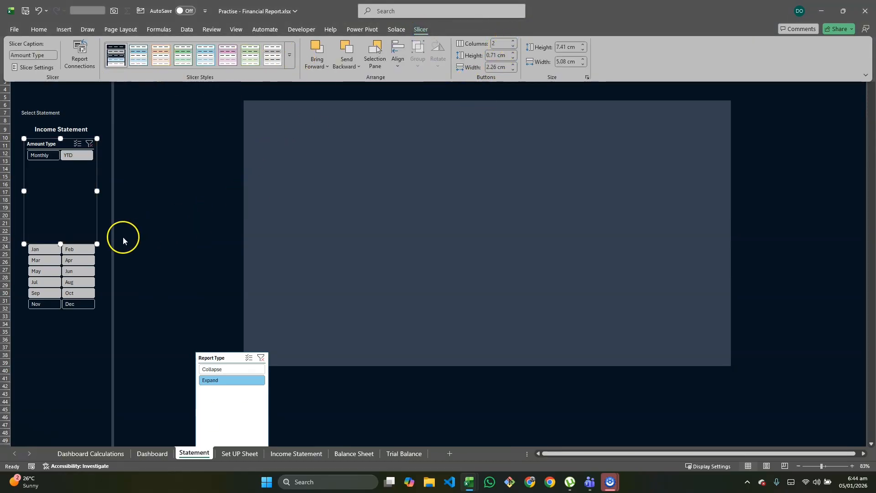
{"action": "left_click", "coordinate": [60, 243]}
{"action": "left_click_drag", "start_coordinate": [60, 243], "coordinate": [67, 167]}
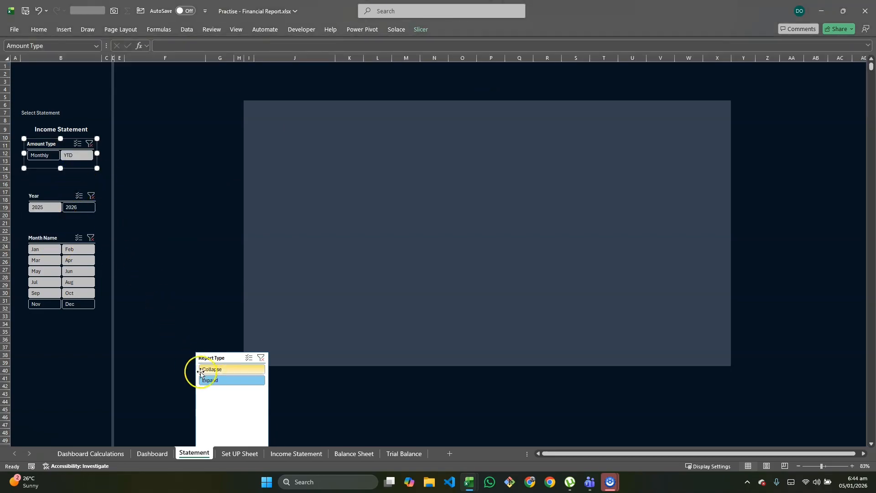
Place the Report Type slicer below the Month Name slicer with the matching dark style, two columns and a height fitting one button row
{"action": "left_click_drag", "start_coordinate": [213, 356], "coordinate": [40, 328]}
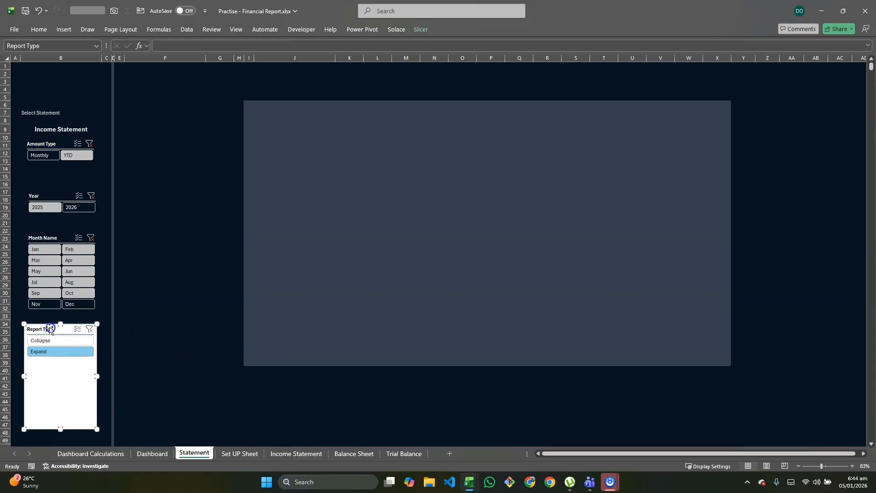
{"action": "left_click", "coordinate": [418, 32]}
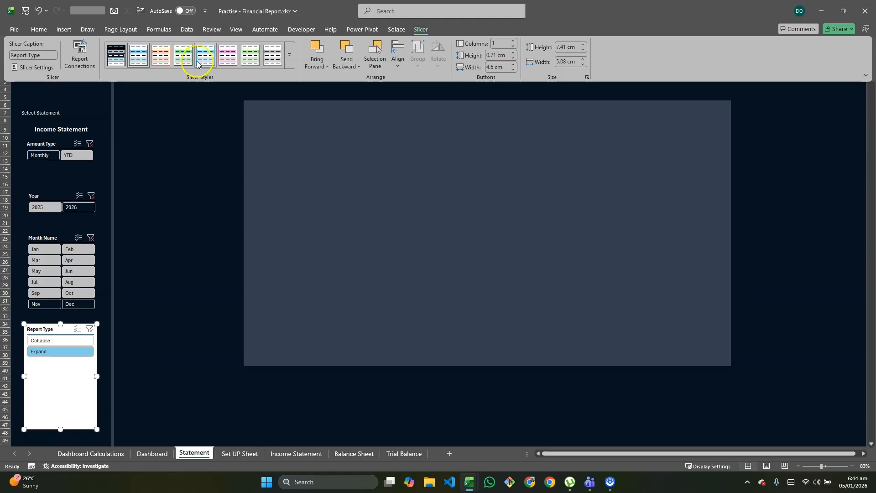
{"action": "left_click", "coordinate": [116, 56]}
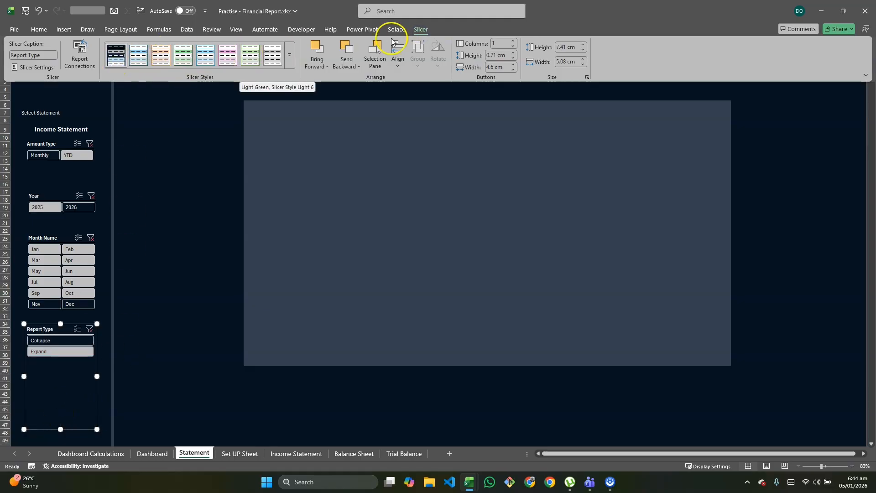
{"action": "left_click", "coordinate": [513, 42]}
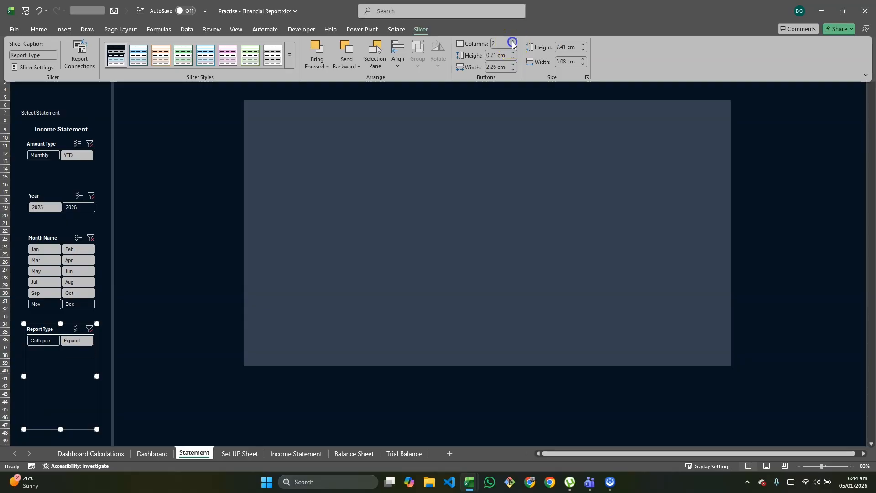
{"action": "left_click", "coordinate": [60, 430]}
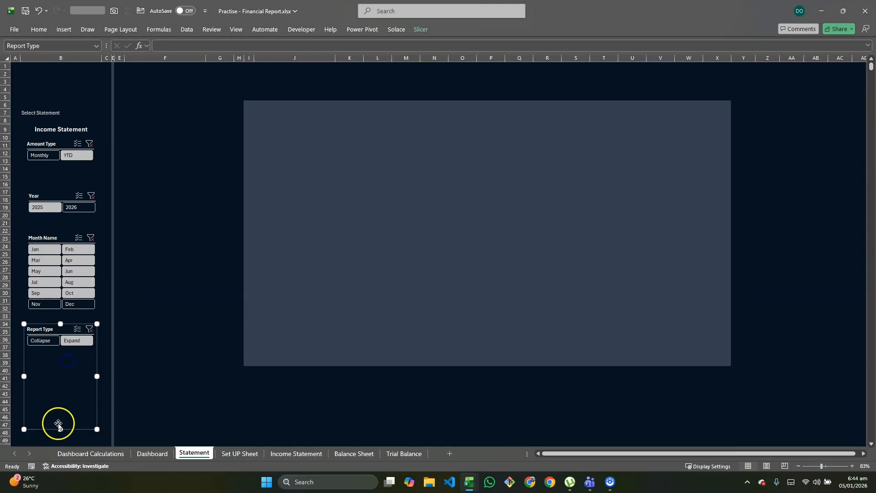
{"action": "left_click_drag", "start_coordinate": [59, 427], "coordinate": [57, 356]}
{"action": "left_click", "coordinate": [172, 315]}
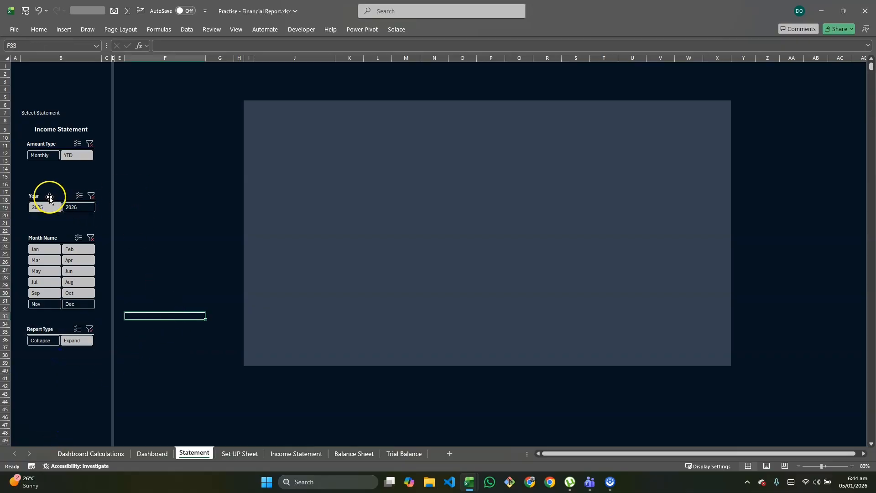
Move the Year, Month Name and Report Type slicers up to close the gaps below the Amount Type slicer
{"action": "left_click_drag", "start_coordinate": [49, 197], "coordinate": [49, 180]}
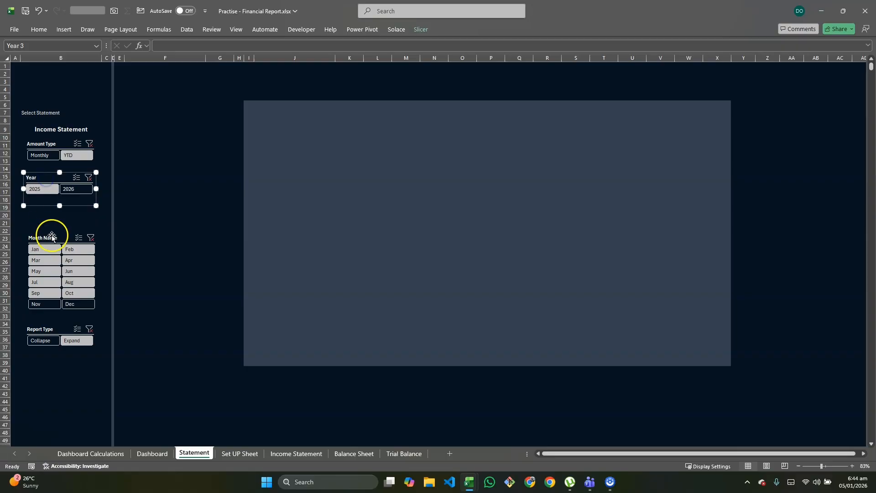
{"action": "left_click_drag", "start_coordinate": [52, 236], "coordinate": [49, 210]}
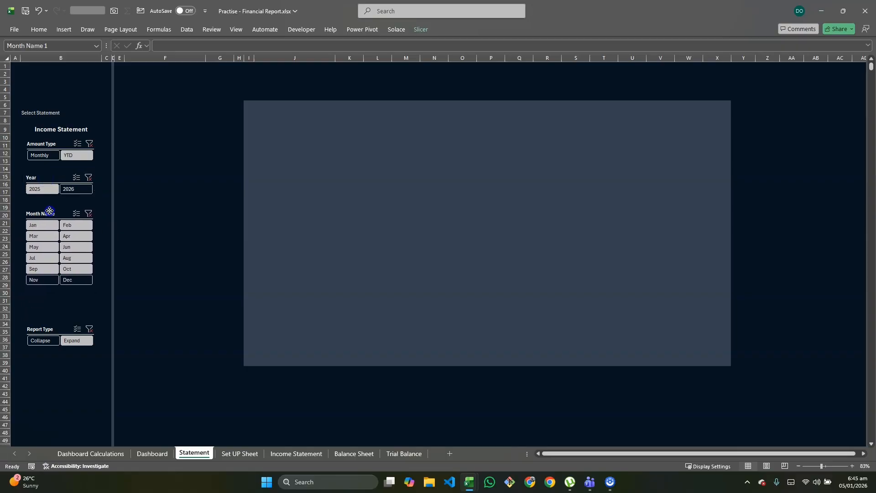
{"action": "left_click_drag", "start_coordinate": [48, 330], "coordinate": [47, 302]}
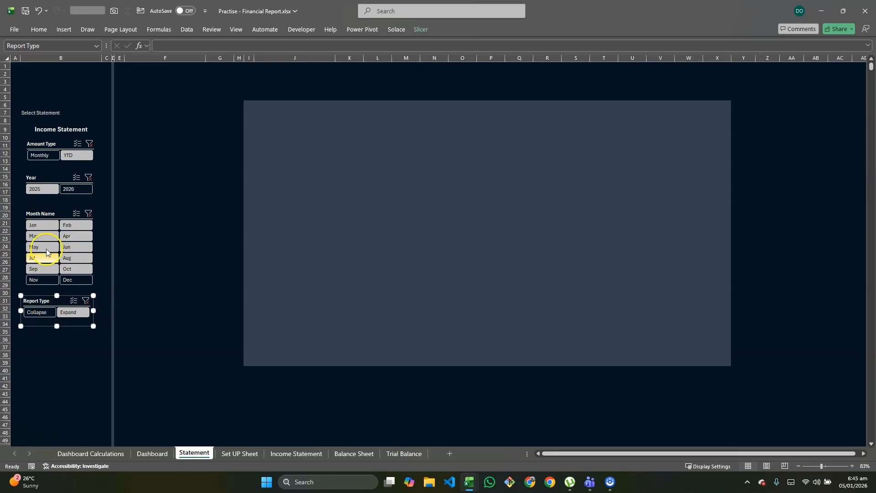
Align the left edges of the Amount Type, Year, Month Name and Report Type slicers
{"action": "left_click", "coordinate": [50, 216], "text": "ctrl"}
{"action": "left_click", "coordinate": [51, 180], "text": "ctrl"}
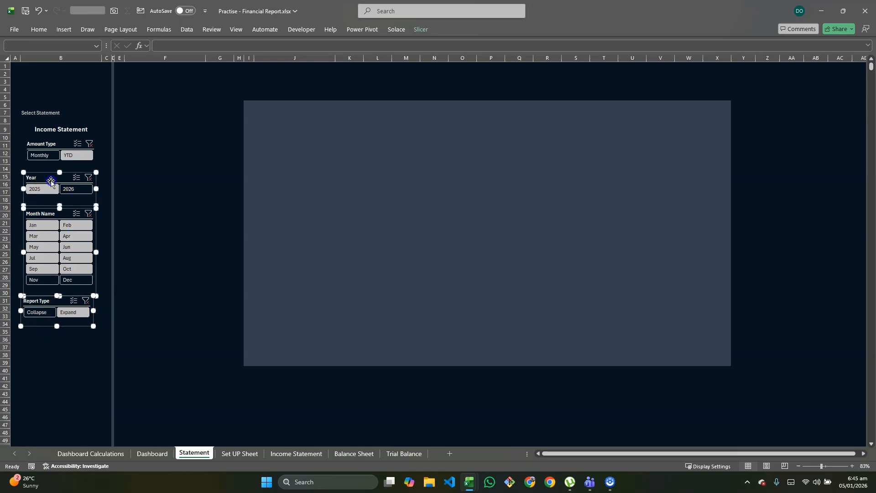
{"action": "left_click", "coordinate": [55, 145], "text": "ctrl"}
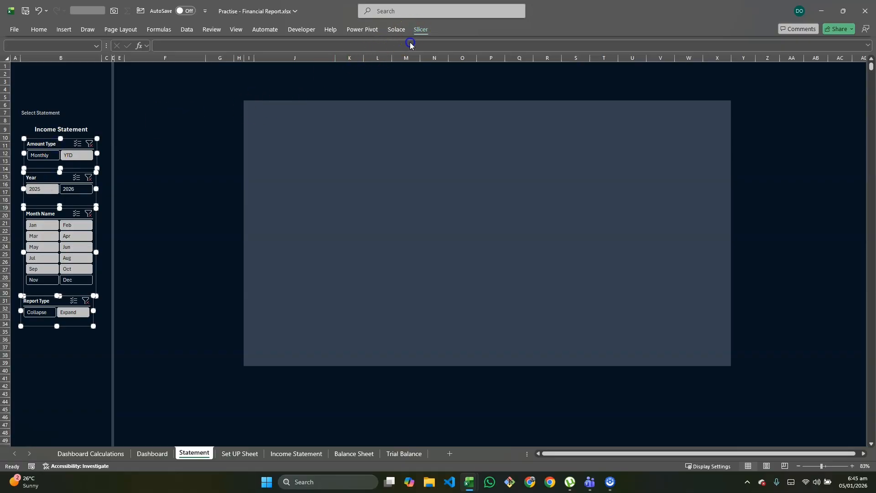
{"action": "left_click", "coordinate": [420, 30]}
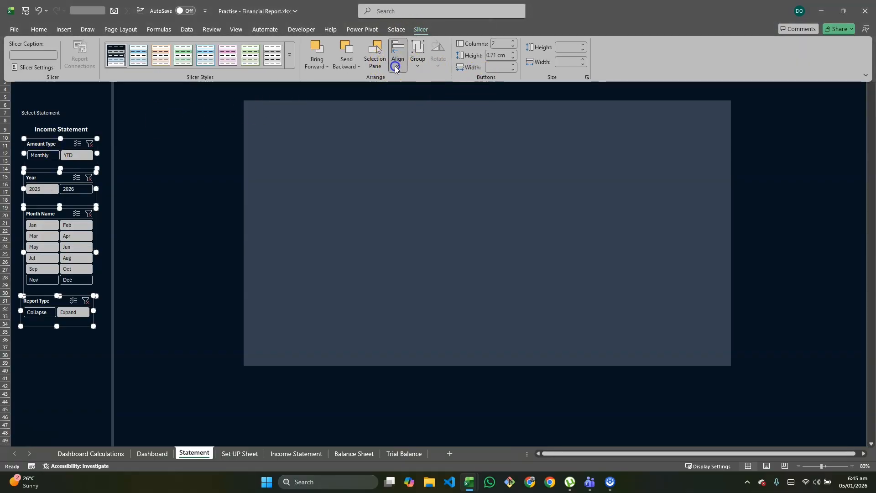
{"action": "left_click", "coordinate": [395, 68]}
{"action": "left_click", "coordinate": [420, 80]}
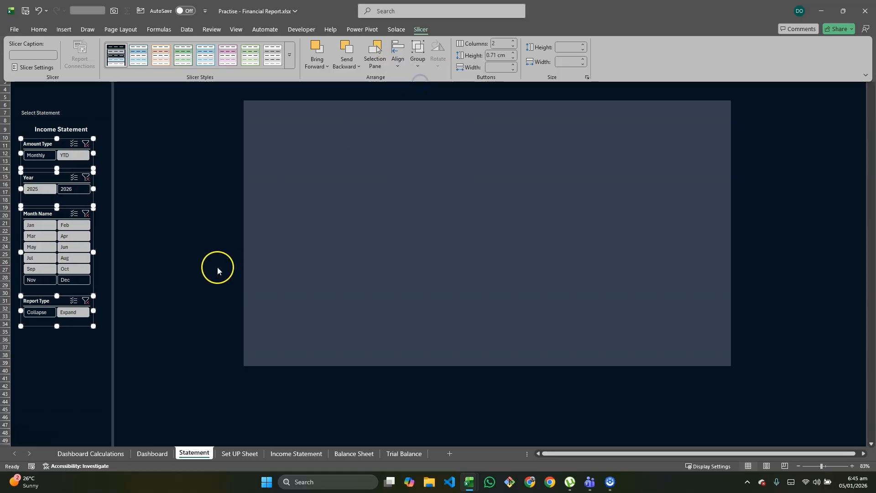
{"action": "left_click", "coordinate": [131, 166]}
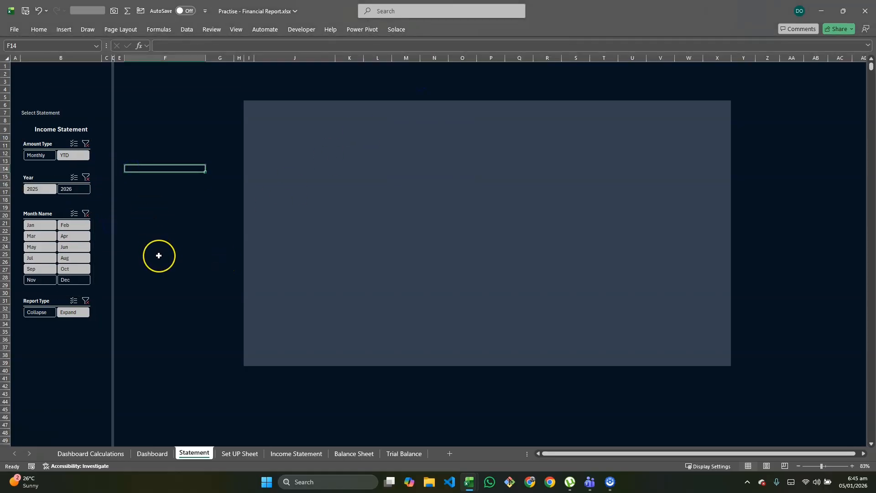
Look through the reports on the Income Statement, Balance Sheet and Trial Balance sheets
{"action": "left_click", "coordinate": [297, 111]}
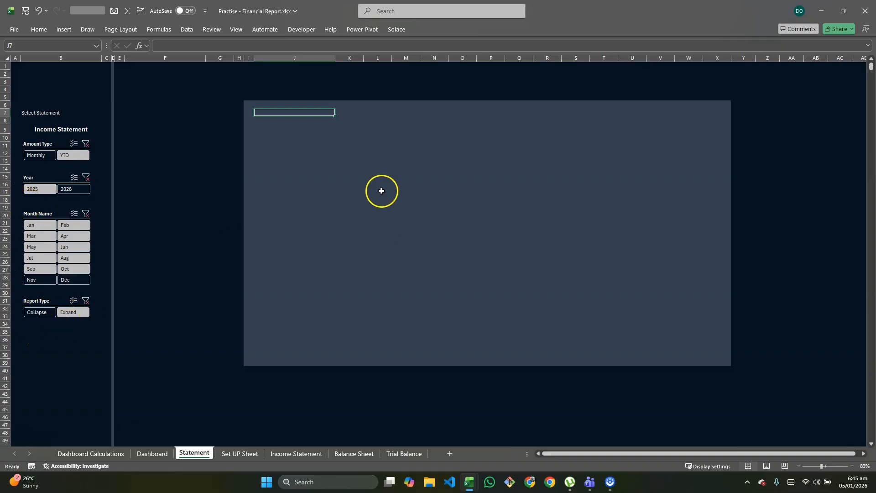
{"action": "left_click", "coordinate": [293, 457]}
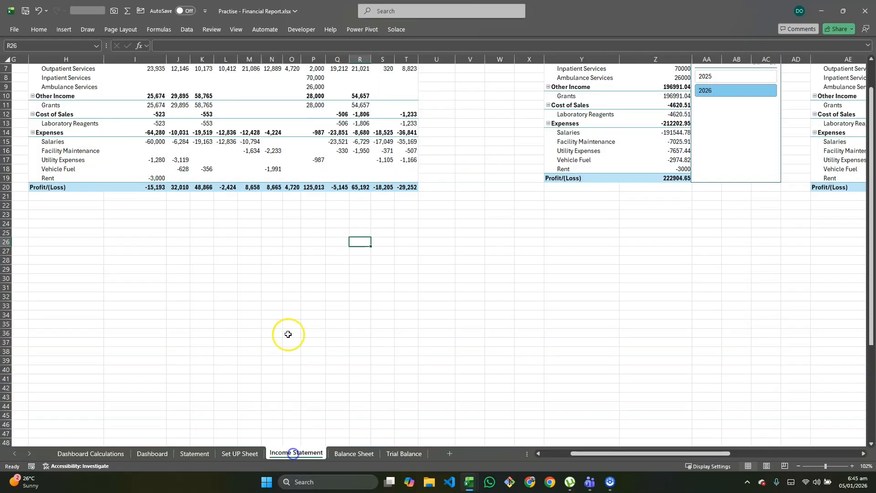
{"action": "left_click", "coordinate": [347, 454]}
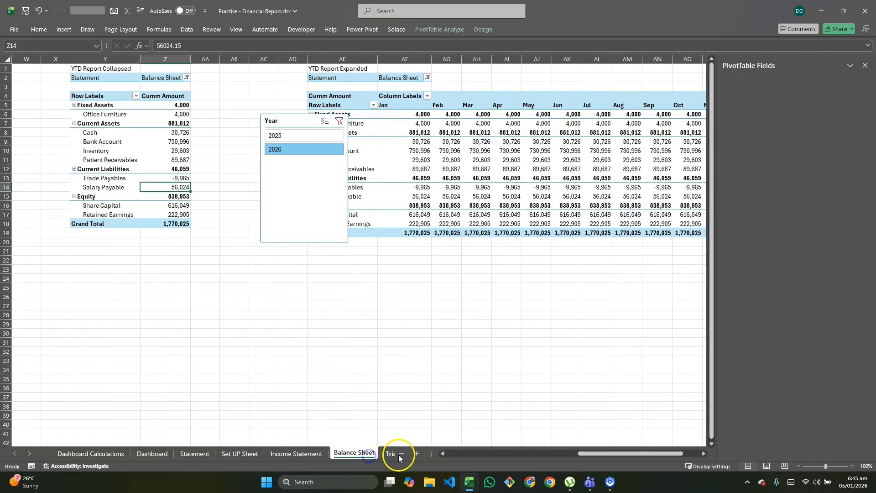
{"action": "left_click", "coordinate": [401, 454]}
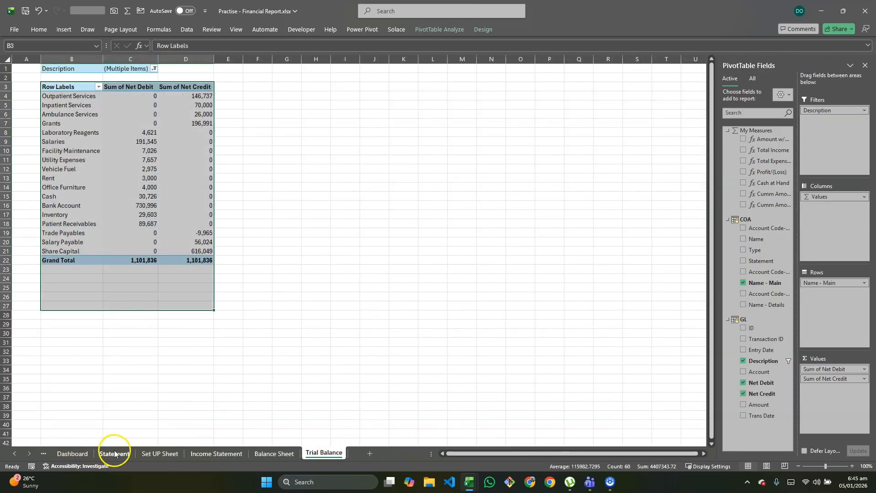
In cell J7 of the Statement sheet, enter =B9&"_"&'Set UP Sheet'!F5&"_"&'Set UP Sheet'!F9 to combine statement, amount type and report type
{"action": "left_click", "coordinate": [119, 457]}
{"action": "double_click", "coordinate": [281, 109]}
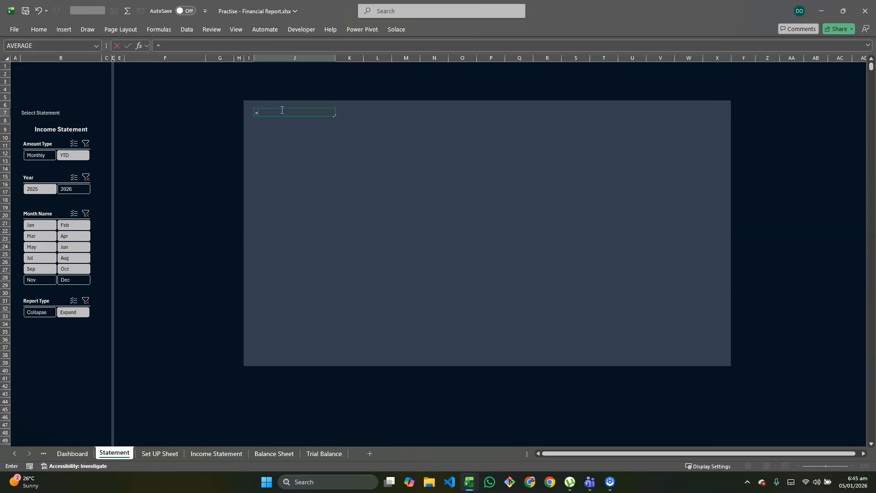
{"action": "left_click", "coordinate": [67, 129]}
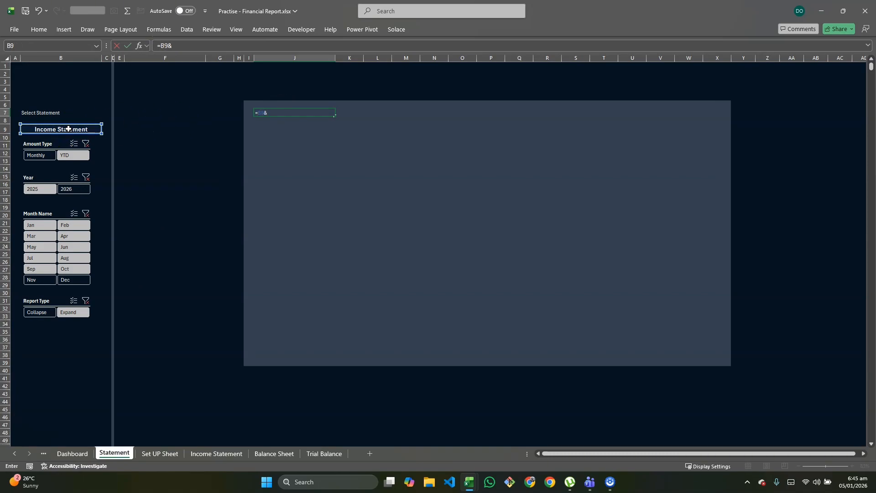
{"action": "left_click", "coordinate": [155, 454]}
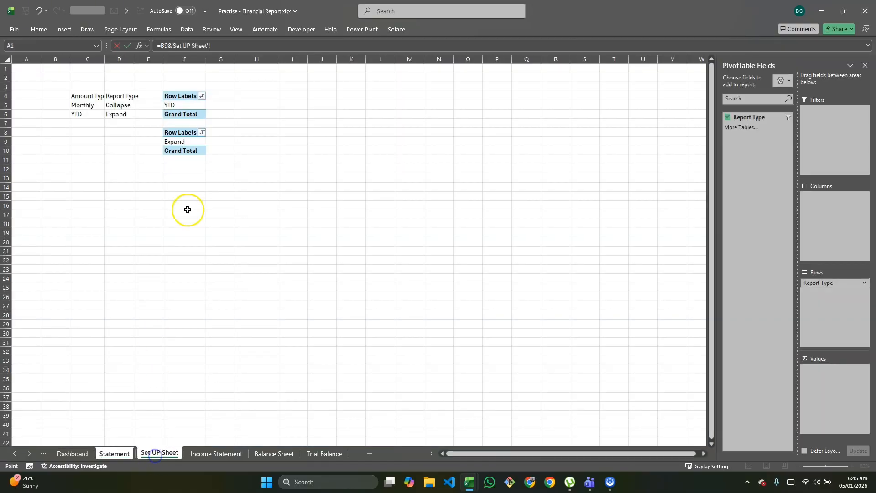
{"action": "left_click", "coordinate": [194, 105]}
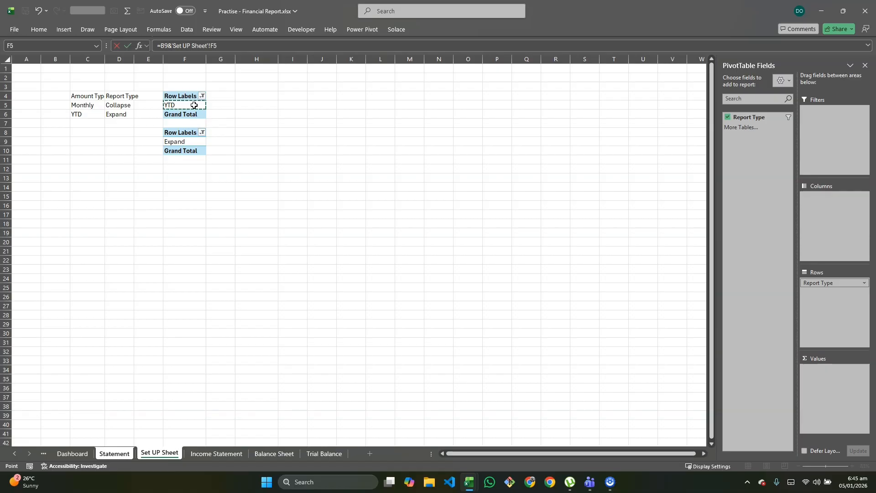
{"action": "left_click", "coordinate": [167, 46]}
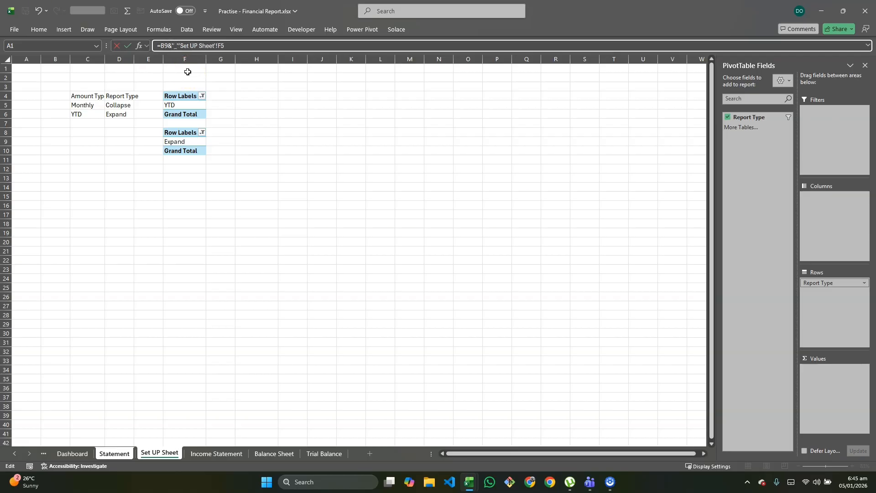
{"action": "left_click", "coordinate": [237, 45]}
{"action": "left_click", "coordinate": [176, 142]}
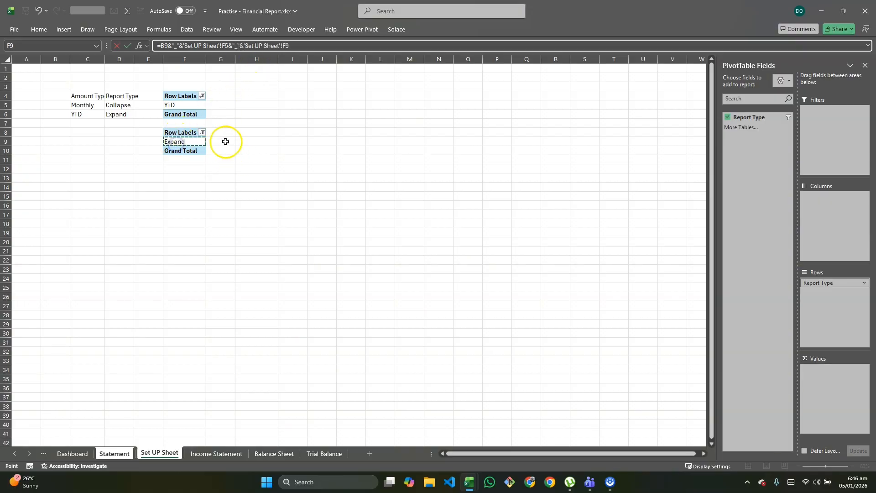
{"action": "key", "text": "Return"}
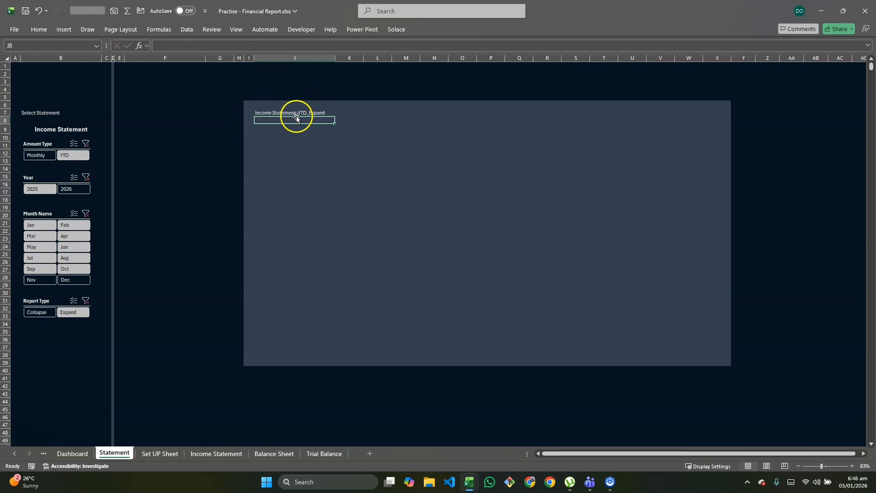
{"action": "left_click", "coordinate": [281, 138]}
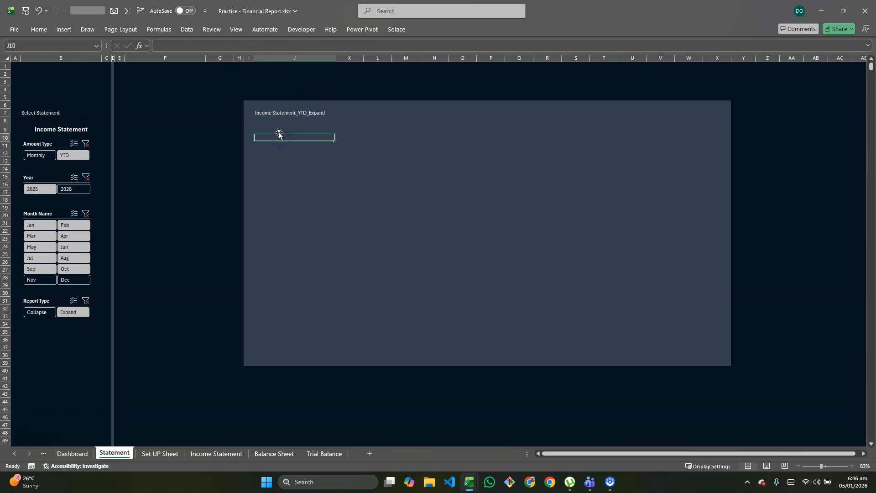
Check the defined names beginning with "inco" and the statement options offered by the selector in cell B9
{"action": "type", "text": "=inco"}
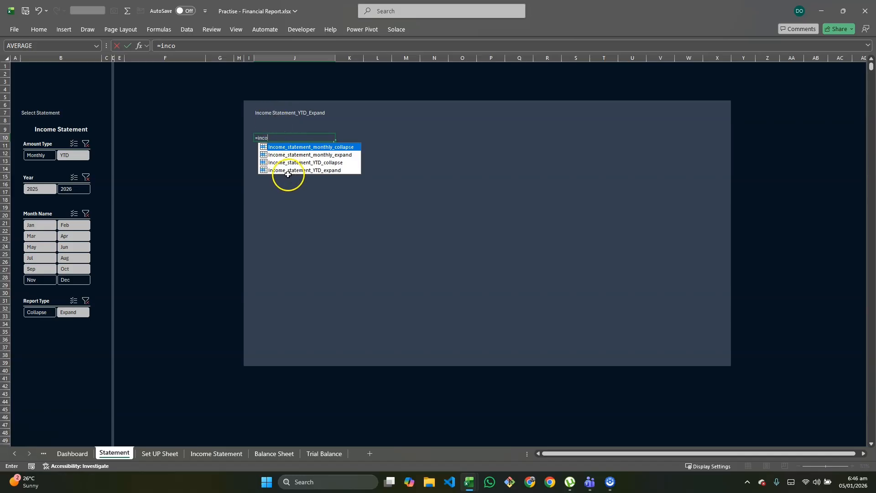
{"action": "key", "text": "Escape"}
{"action": "key", "text": "Escape"}
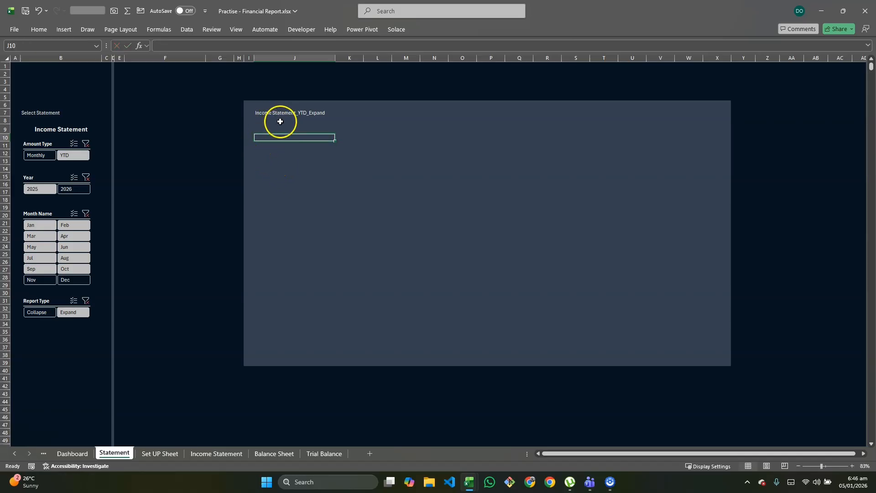
{"action": "left_click", "coordinate": [56, 131]}
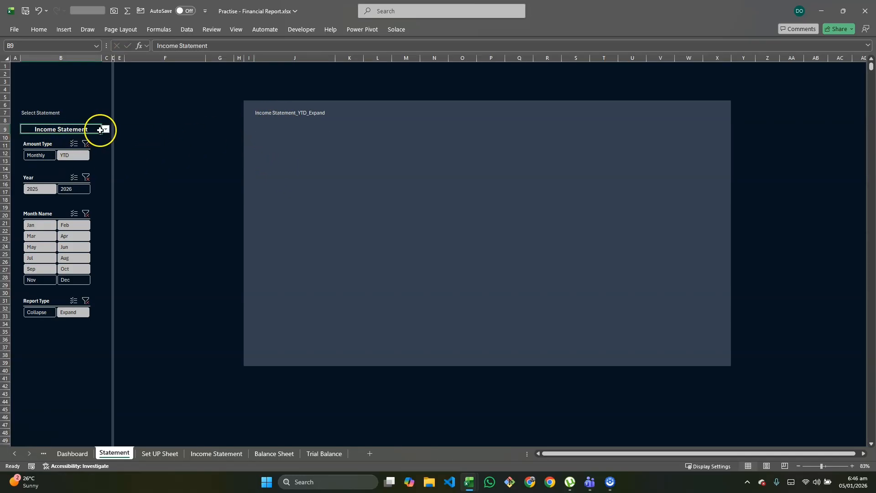
{"action": "left_click", "coordinate": [106, 130]}
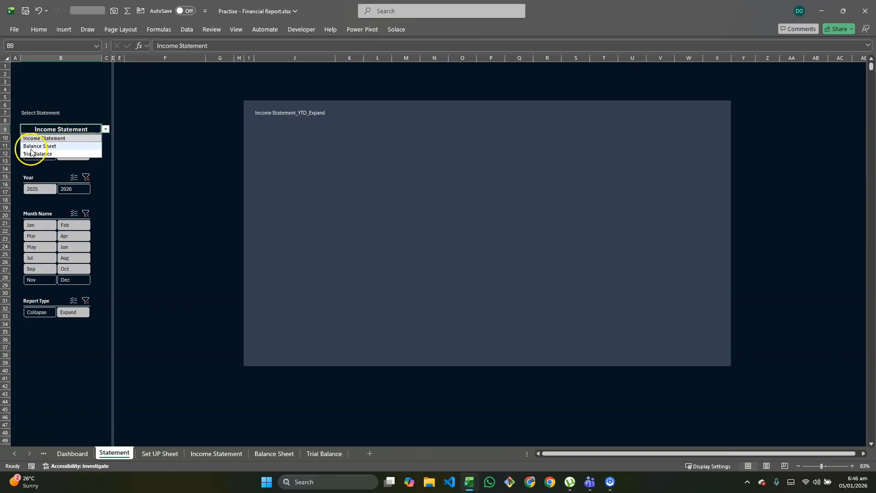
{"action": "left_click", "coordinate": [90, 138]}
In cell J9, enter =SUBSTITUTE(B9," ","_") to replace the spaces in the selected statement name with underscores
{"action": "left_click", "coordinate": [262, 129]}
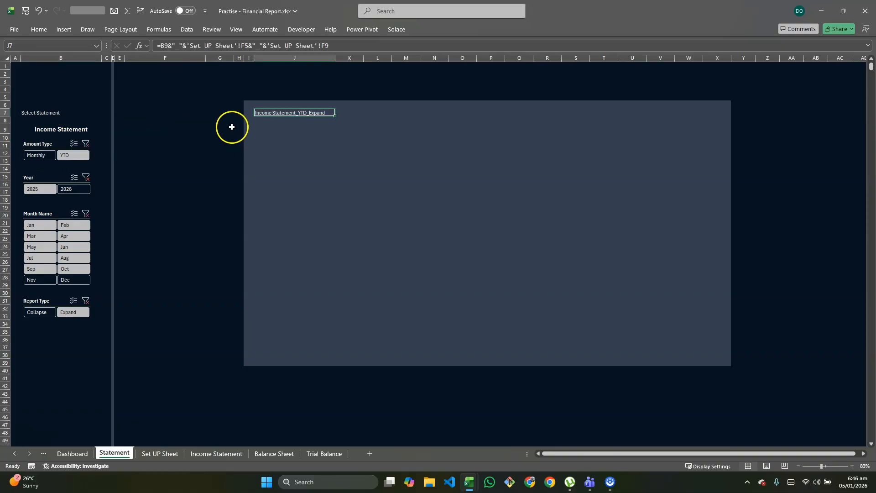
{"action": "type", "text": "=sub"}
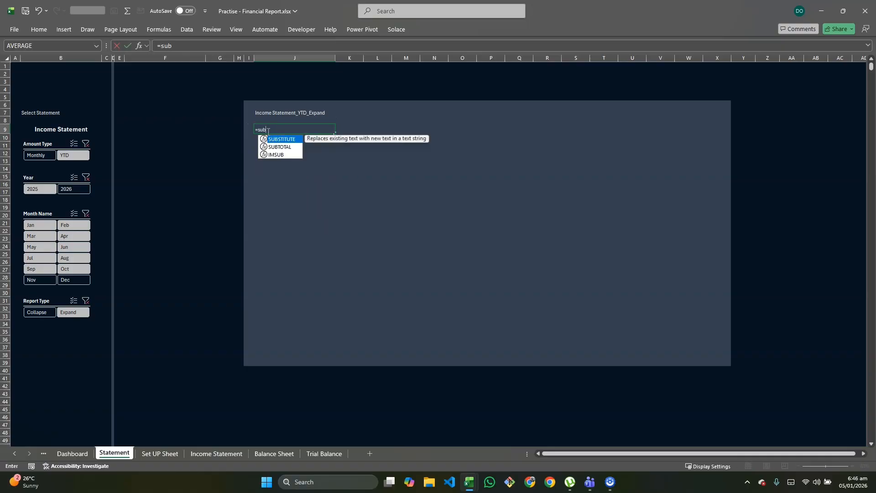
{"action": "key", "text": "Tab"}
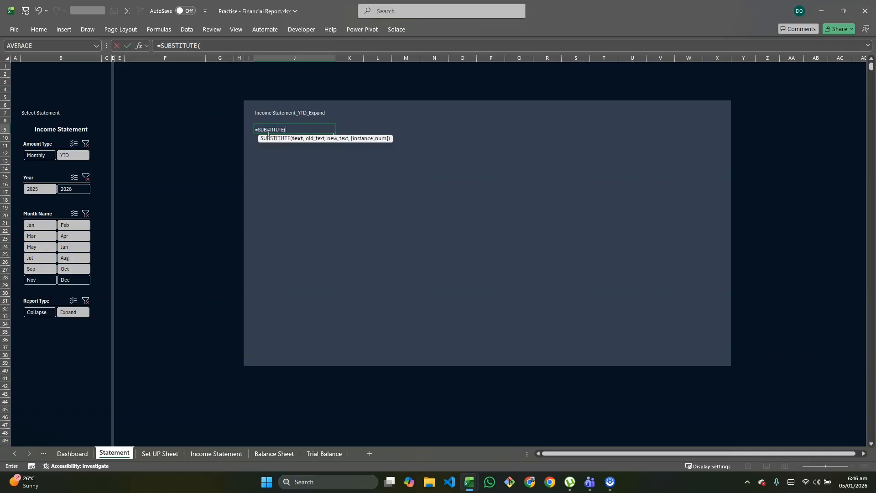
{"action": "left_click", "coordinate": [51, 131]}
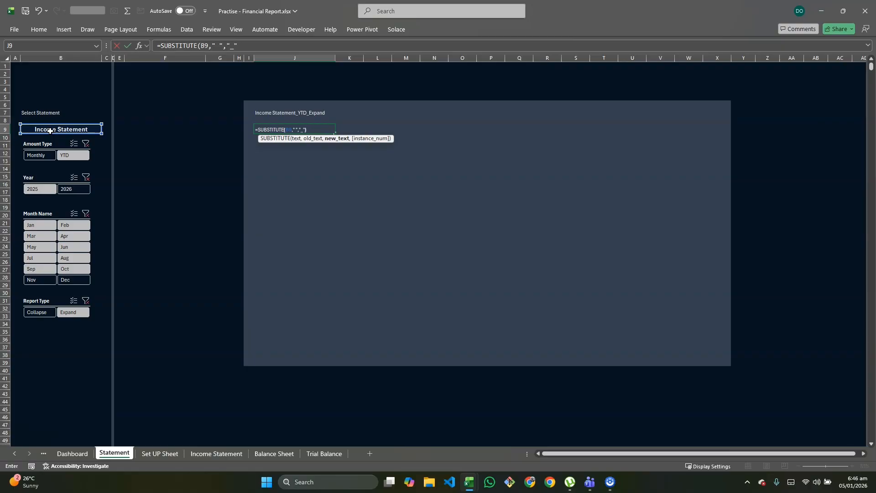
{"action": "key", "text": "Return"}
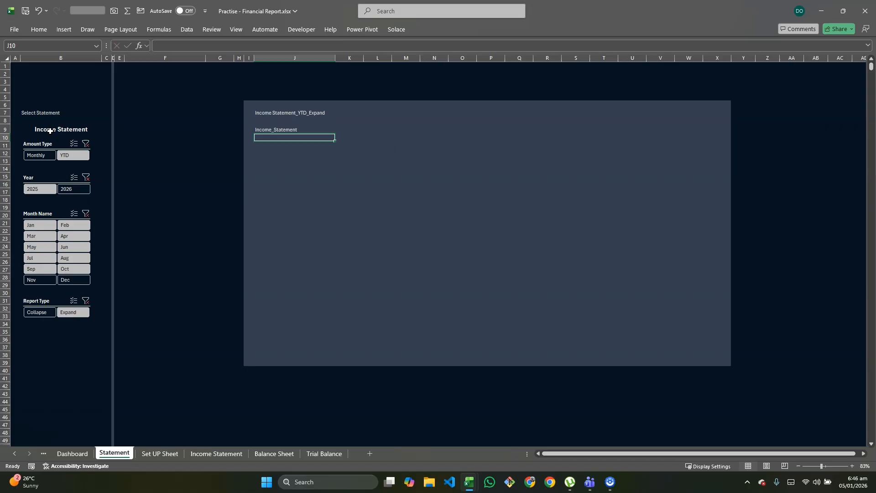
Copy the SUBSTITUTE(B9," ","_") expression from the formula in cell J9, leaving out the equals sign
{"action": "left_click", "coordinate": [281, 129]}
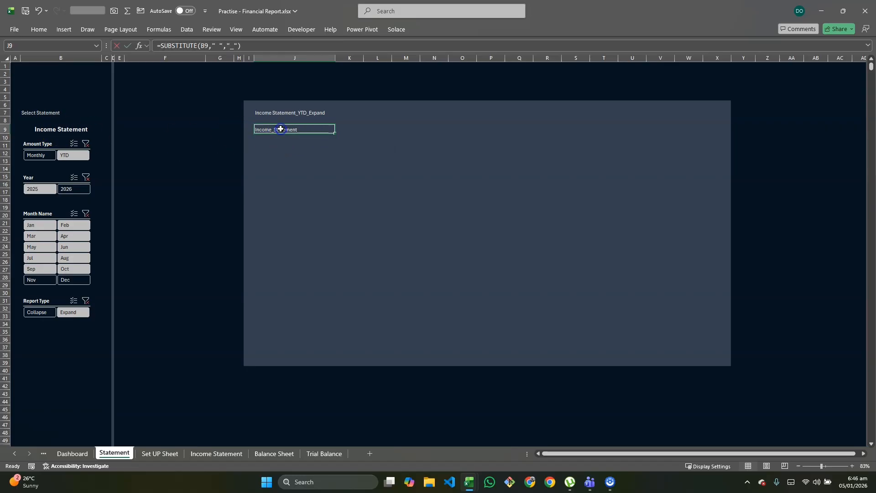
{"action": "double_click", "coordinate": [307, 130]}
{"action": "left_click_drag", "start_coordinate": [312, 129], "coordinate": [258, 130]}
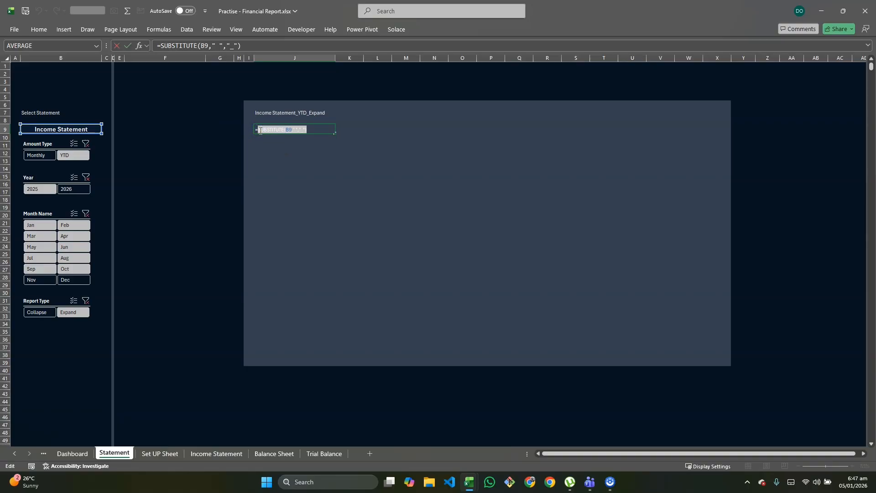
{"action": "key", "text": "Escape"}
{"action": "scroll", "coordinate": [308, 169], "scroll_direction": "up", "scroll_amount": 4}
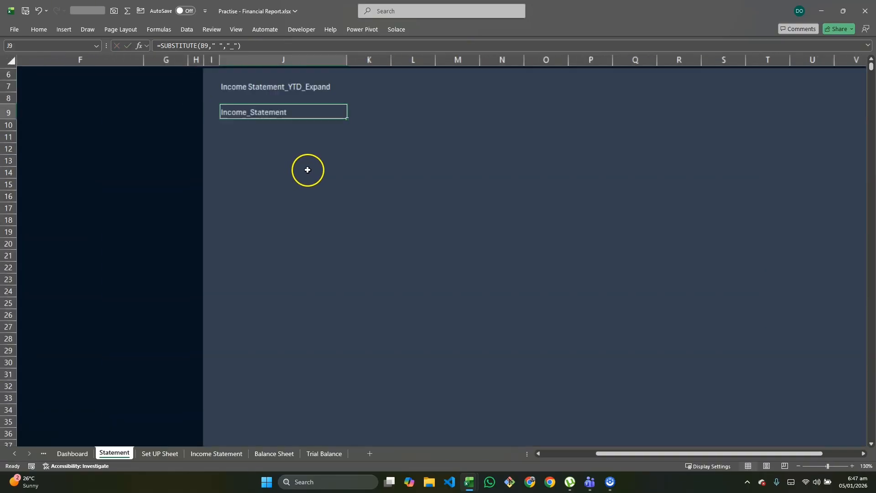
{"action": "left_click_drag", "start_coordinate": [280, 158], "coordinate": [307, 174]}
{"action": "scroll", "coordinate": [308, 175], "scroll_direction": "down", "scroll_amount": 3}
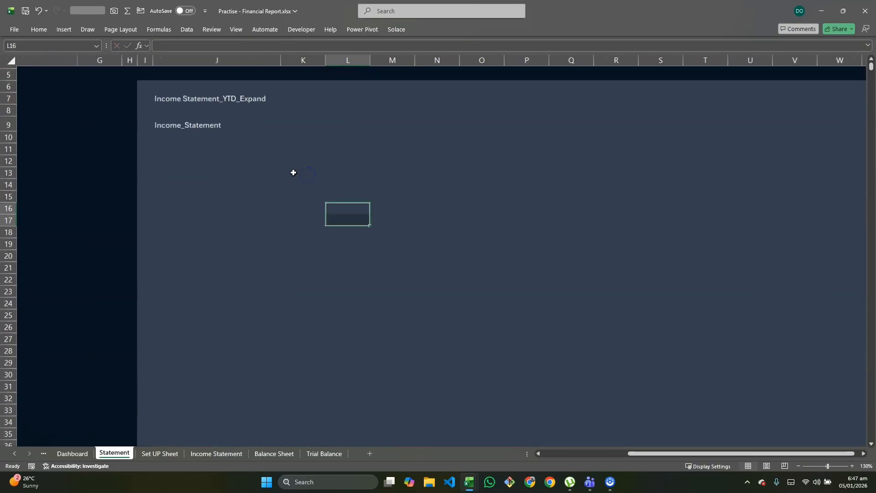
{"action": "scroll", "coordinate": [293, 170], "scroll_direction": "up", "scroll_amount": 3}
{"action": "double_click", "coordinate": [273, 161]}
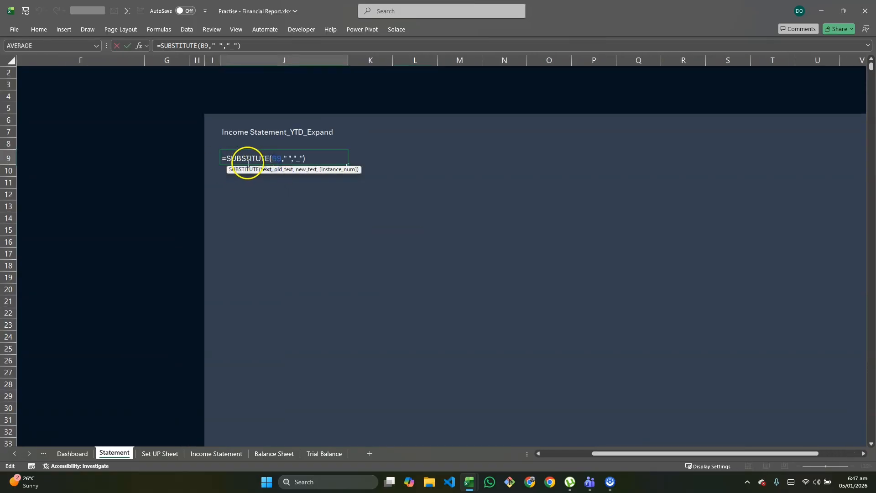
{"action": "left_click_drag", "start_coordinate": [309, 157], "coordinate": [226, 159]}
{"action": "key", "text": "ctrl+c"}
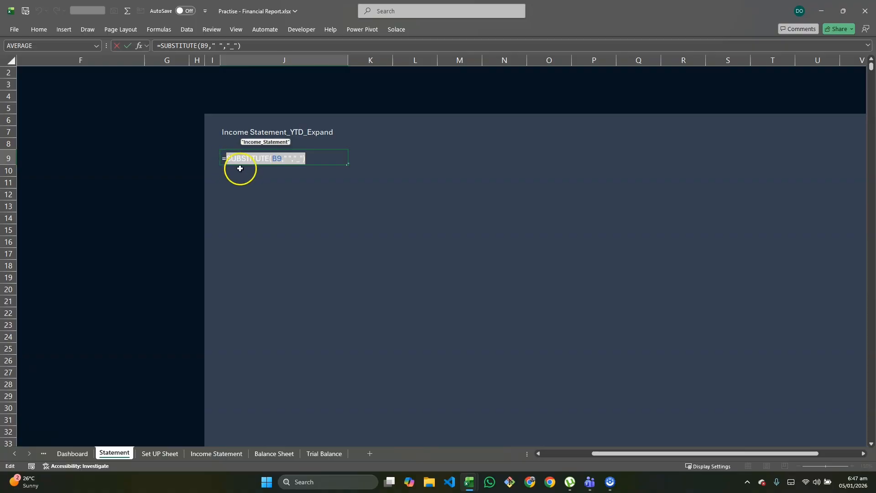
{"action": "key", "text": "Escape"}
Replace the B9 reference in the J7 formula with the copied SUBSTITUTE(B9," ","_") expression and clear the helper formula from J9
{"action": "double_click", "coordinate": [229, 132]}
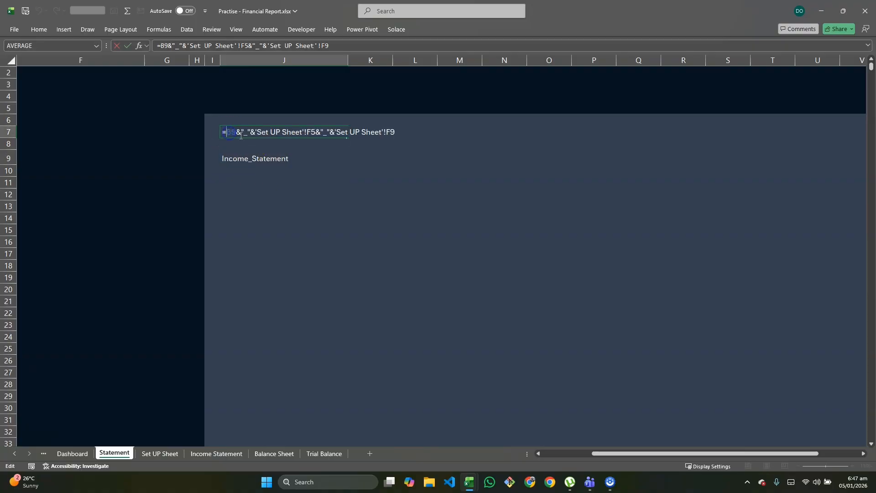
{"action": "key", "text": "BackSpace"}
{"action": "key", "text": "BackSpace"}
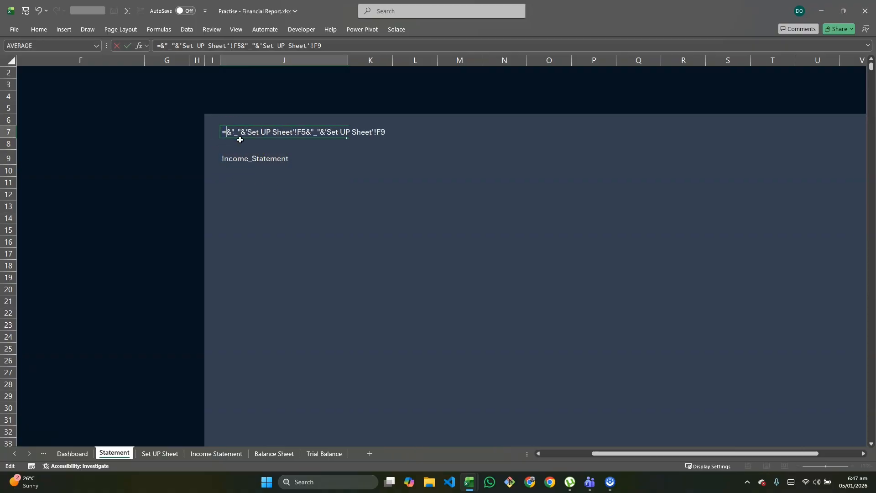
{"action": "key", "text": "ctrl+v"}
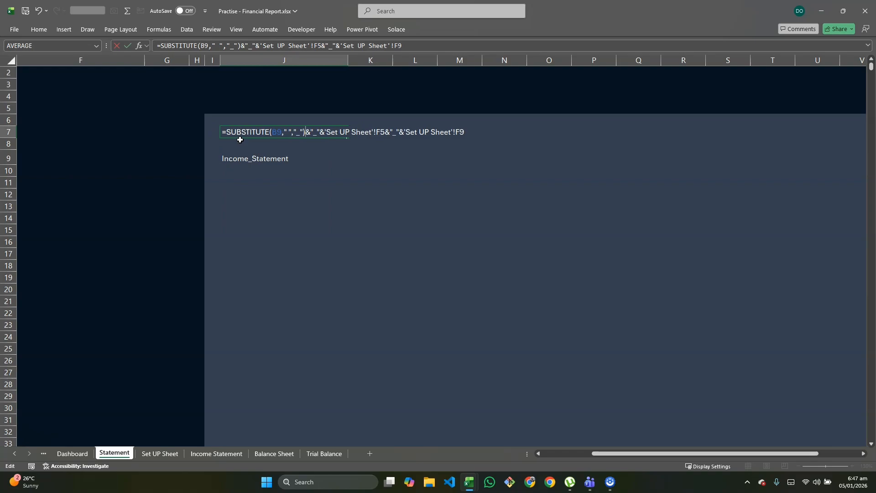
{"action": "left_click", "coordinate": [240, 139]}
{"action": "key", "text": "Return"}
{"action": "left_click", "coordinate": [254, 163]}
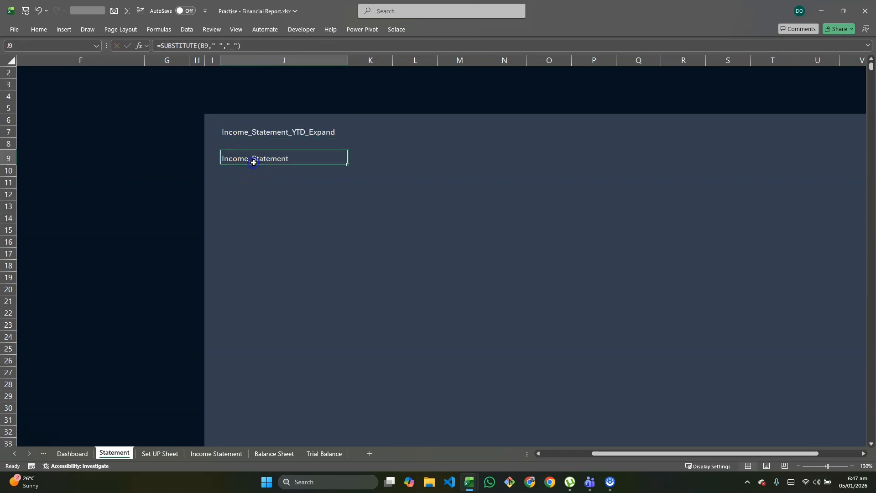
{"action": "key", "text": "Delete"}
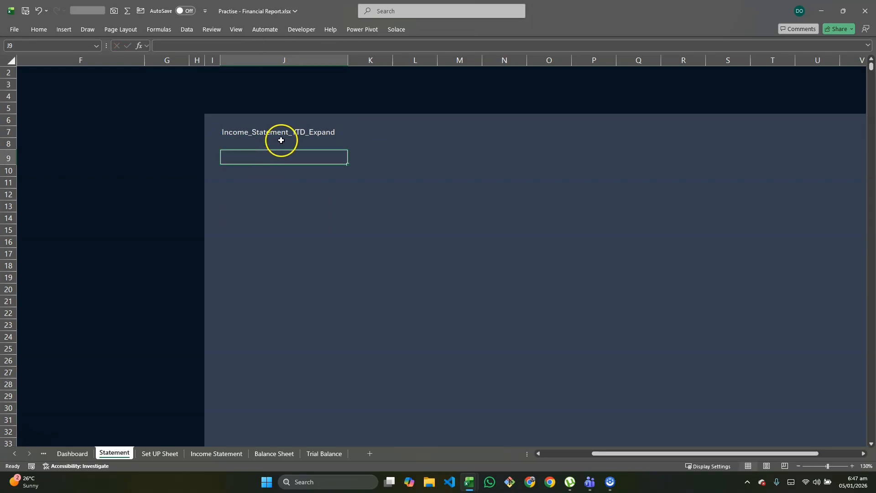
Wrap the whole formula in cell J7 in INDIRECT so that it returns the matching named report range
{"action": "scroll", "coordinate": [281, 141], "scroll_direction": "down", "scroll_amount": 4}
{"action": "scroll", "coordinate": [280, 140], "scroll_direction": "up", "scroll_amount": 2}
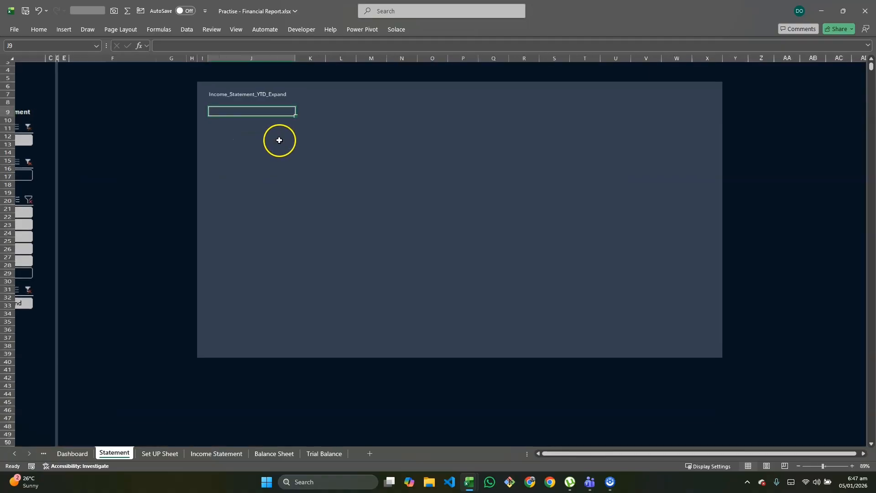
{"action": "left_click", "coordinate": [293, 118]}
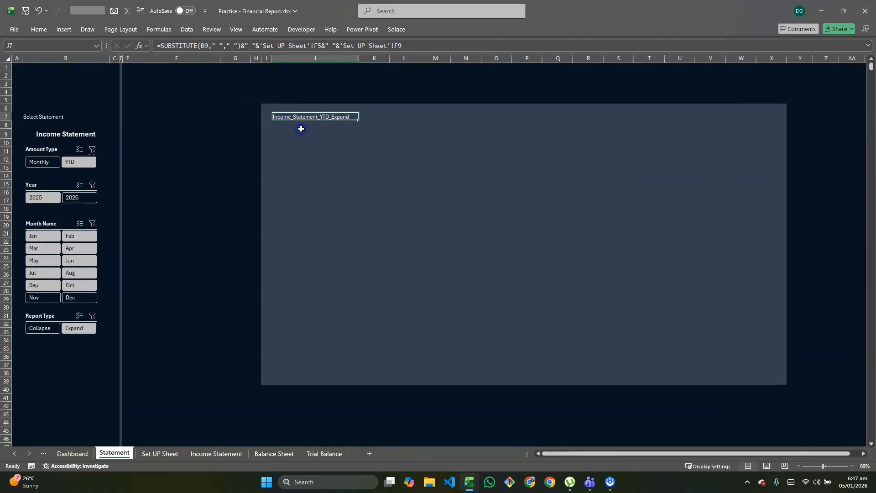
{"action": "double_click", "coordinate": [294, 117]}
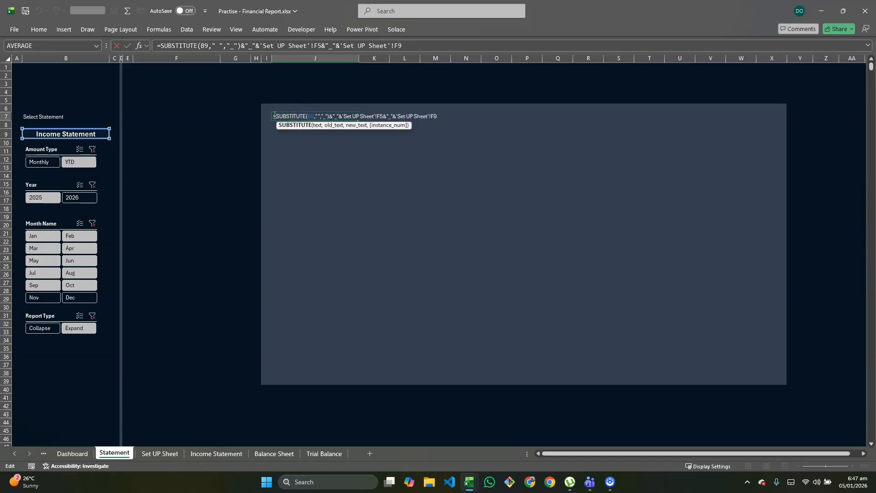
{"action": "left_click", "coordinate": [276, 116]}
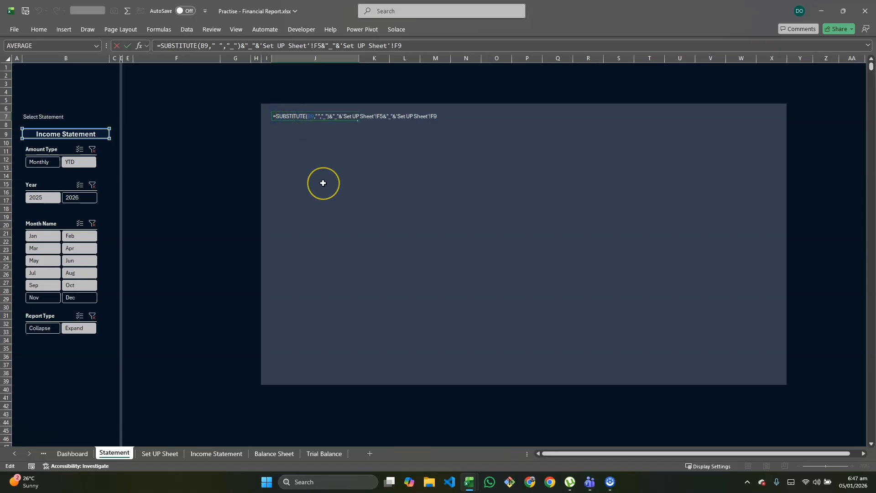
{"action": "type", "text": "ind"}
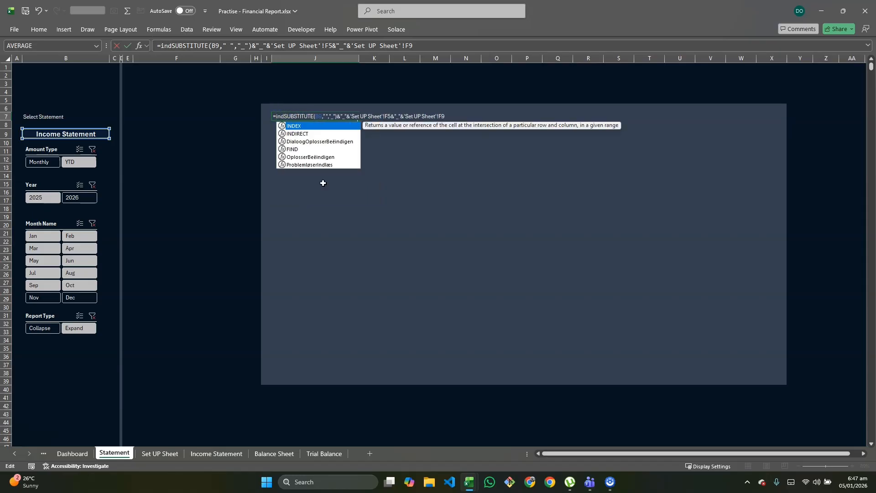
{"action": "key", "text": "Down"}
{"action": "key", "text": "Tab"}
{"action": "left_click", "coordinate": [471, 117]}
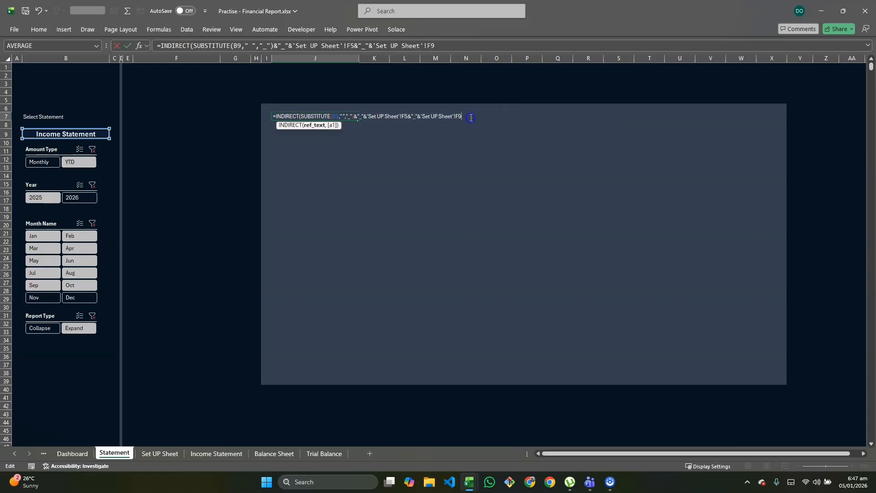
{"action": "key", "text": "Return"}
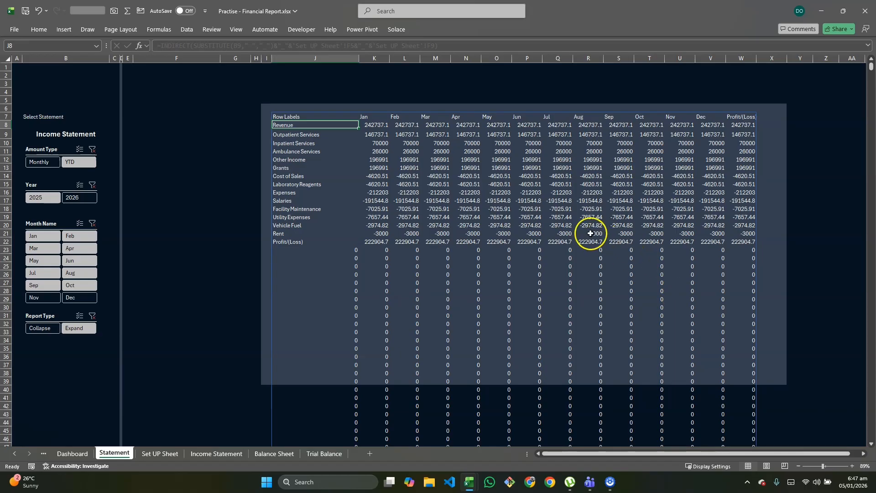
Wrap the INDIRECT formula in cell J7 in TRIMRANGE to drop the empty rows from the report
{"action": "left_click", "coordinate": [321, 117]}
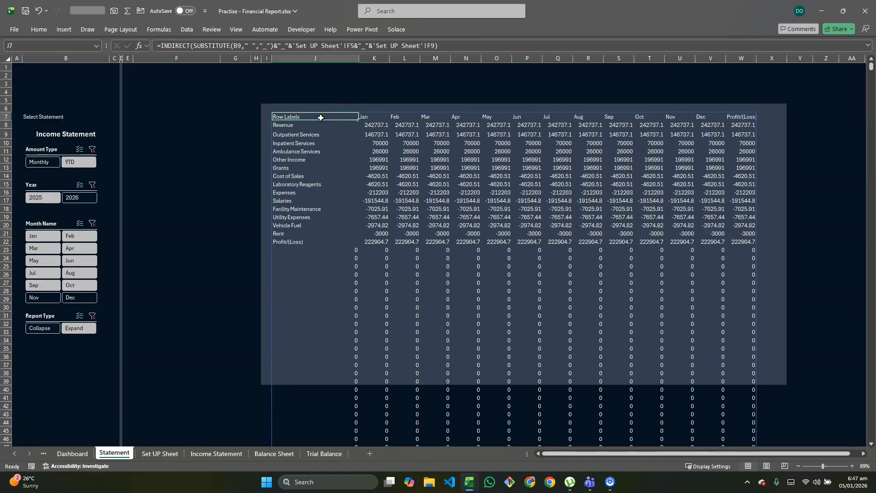
{"action": "double_click", "coordinate": [321, 118]}
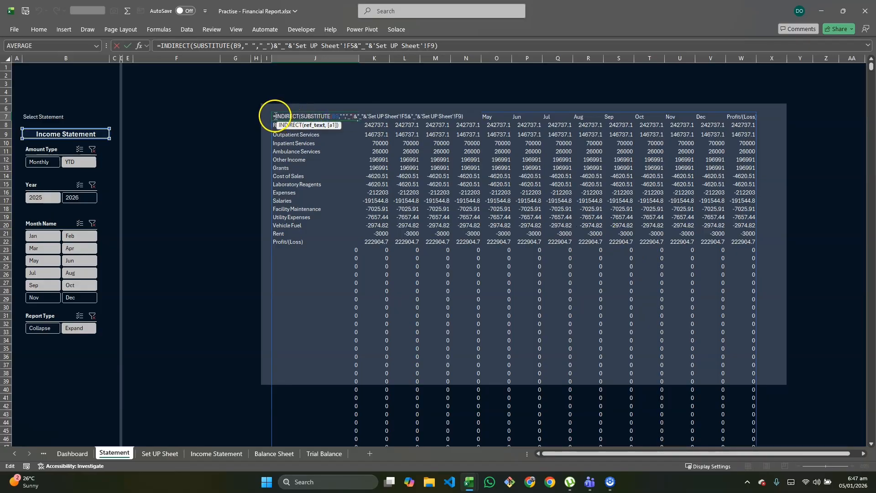
{"action": "left_click", "coordinate": [275, 115]}
{"action": "type", "text": "Trim"}
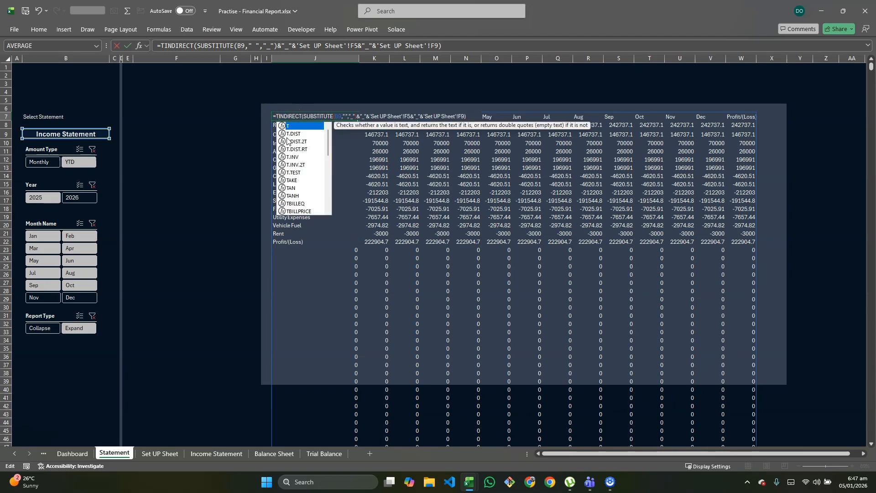
{"action": "left_click", "coordinate": [287, 140]}
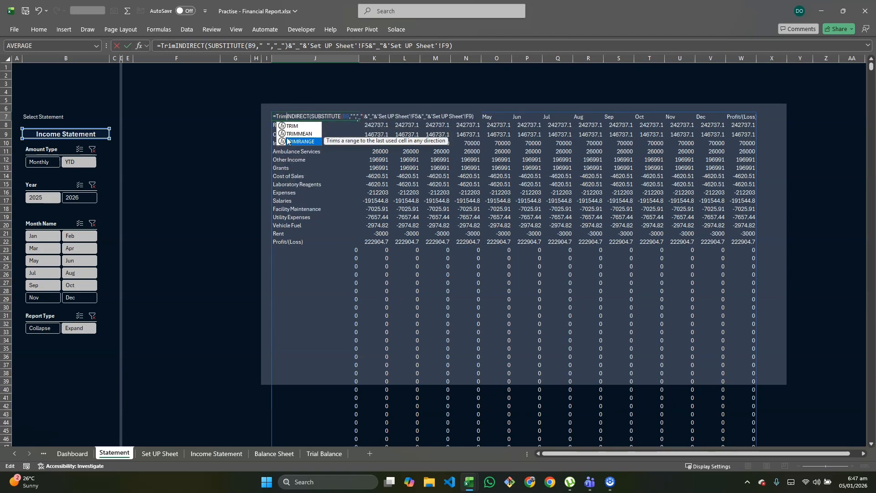
{"action": "double_click", "coordinate": [288, 141]}
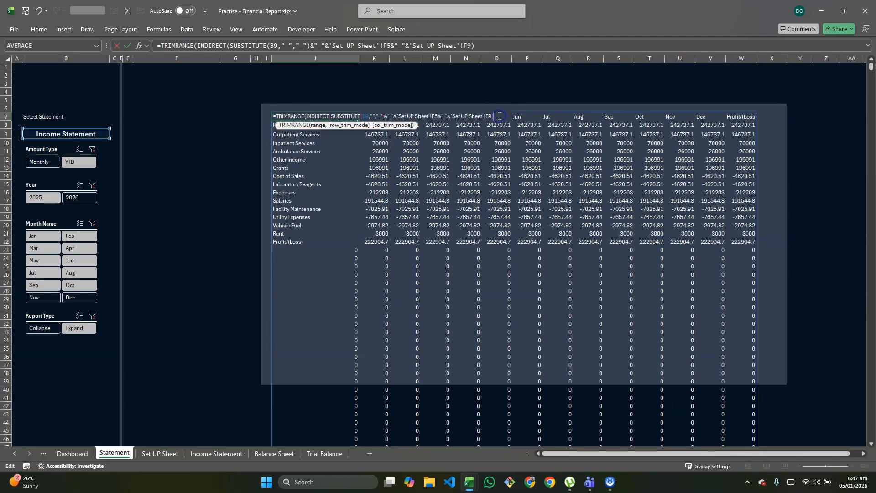
{"action": "key", "text": "Return"}
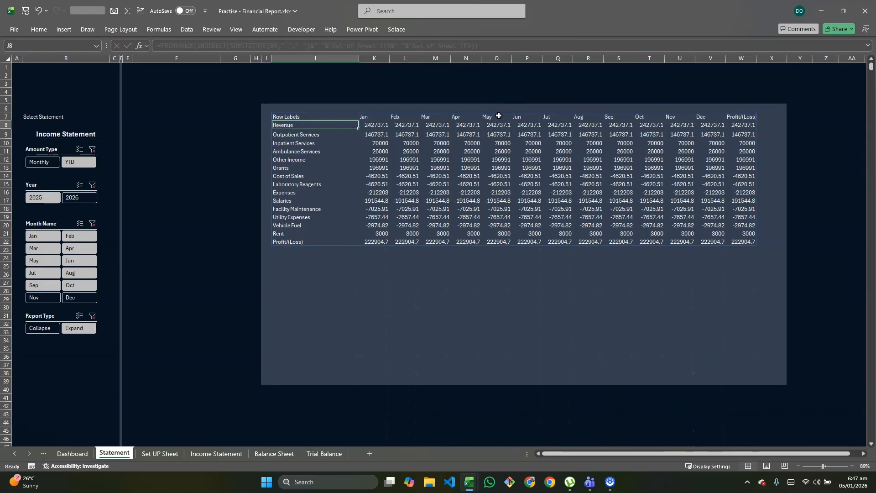
Set the statement selector in B9 to Balance Sheet and test the report with Monthly, YTD, Collapse and Expand, ending on YTD and Expand
{"action": "left_click", "coordinate": [103, 134]}
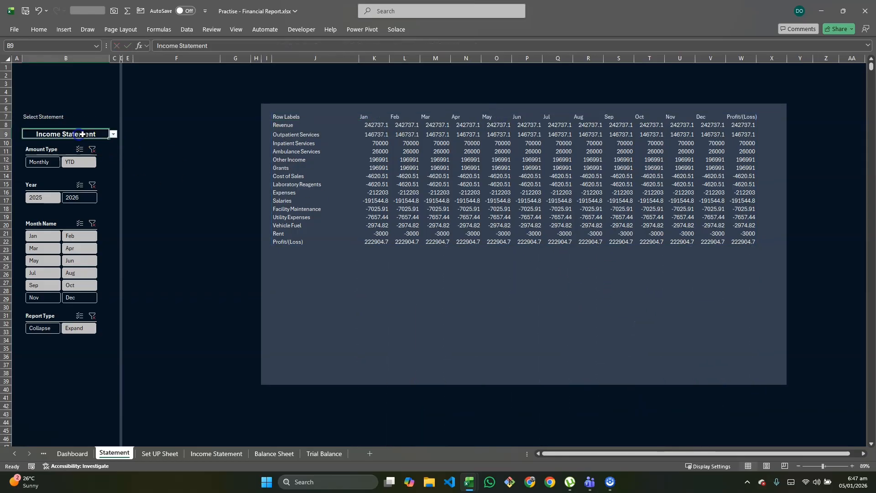
{"action": "left_click", "coordinate": [112, 135]}
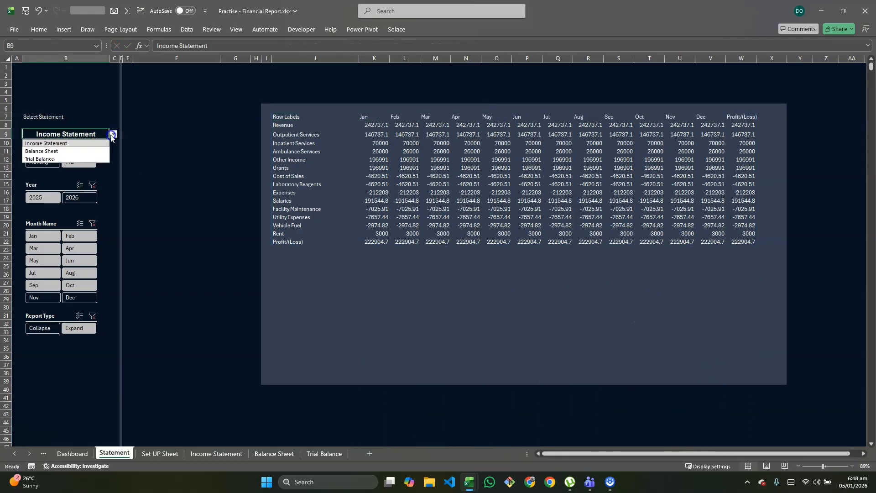
{"action": "left_click", "coordinate": [82, 152]}
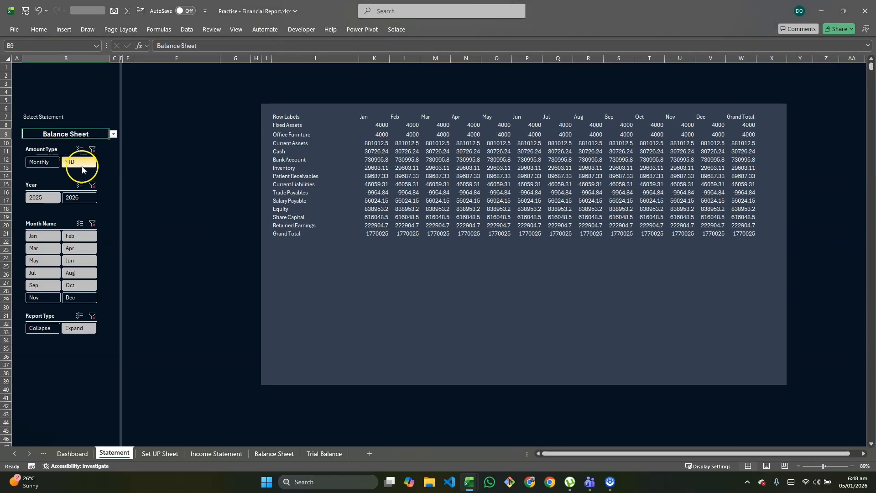
{"action": "left_click", "coordinate": [40, 163]}
{"action": "left_click", "coordinate": [41, 166]}
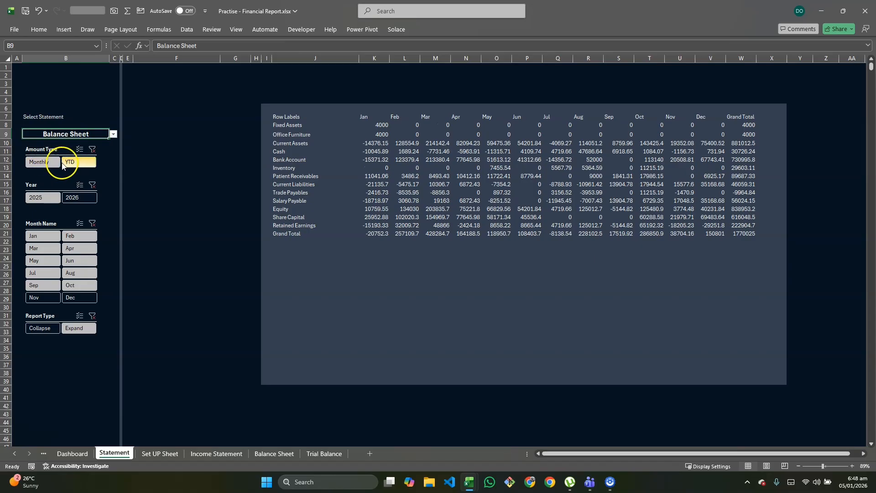
{"action": "left_click", "coordinate": [42, 168]}
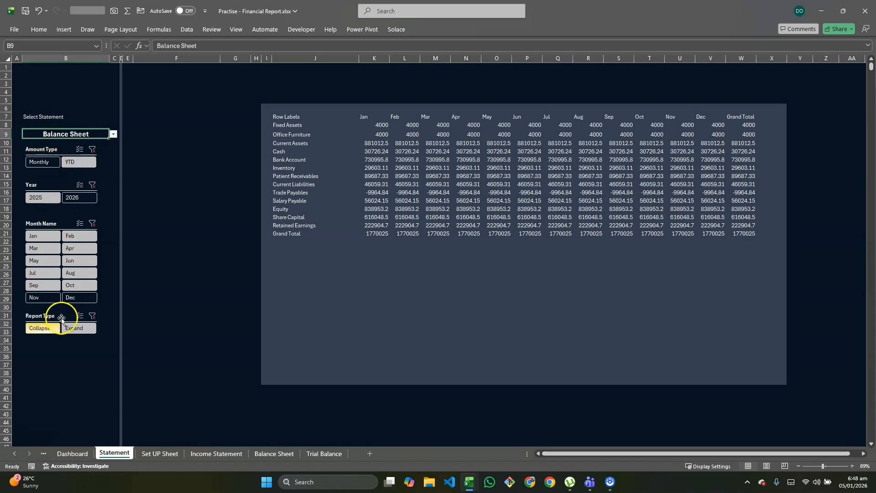
{"action": "left_click", "coordinate": [48, 328]}
{"action": "left_click", "coordinate": [73, 329]}
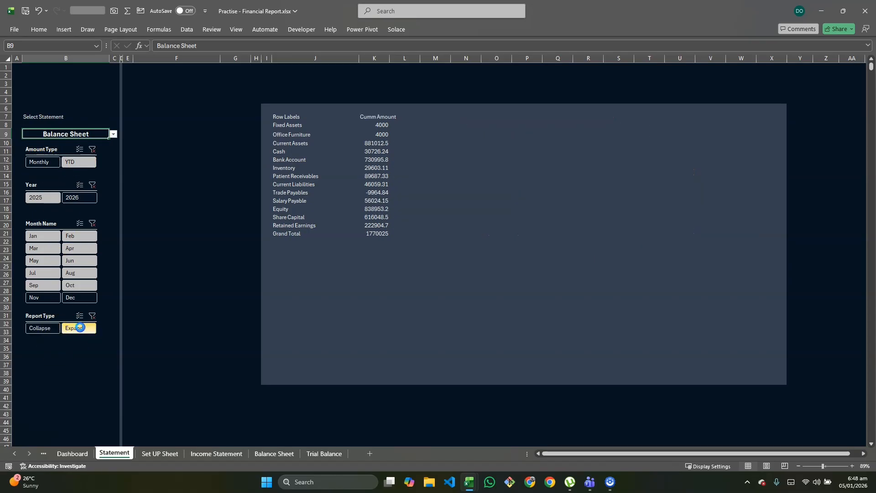
Switch the statement selector to Income Statement and test it with Collapse, Expand, Monthly and YTD, ending on Expand and YTD
{"action": "left_click", "coordinate": [114, 134]}
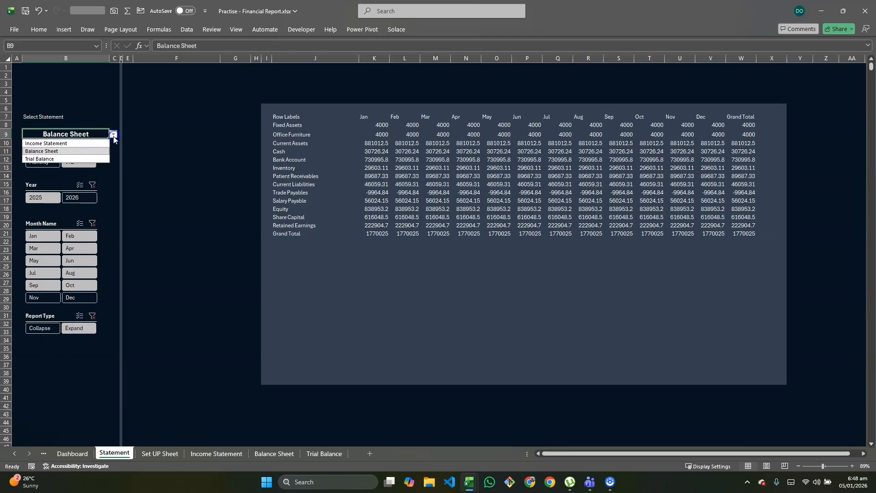
{"action": "left_click", "coordinate": [45, 143]}
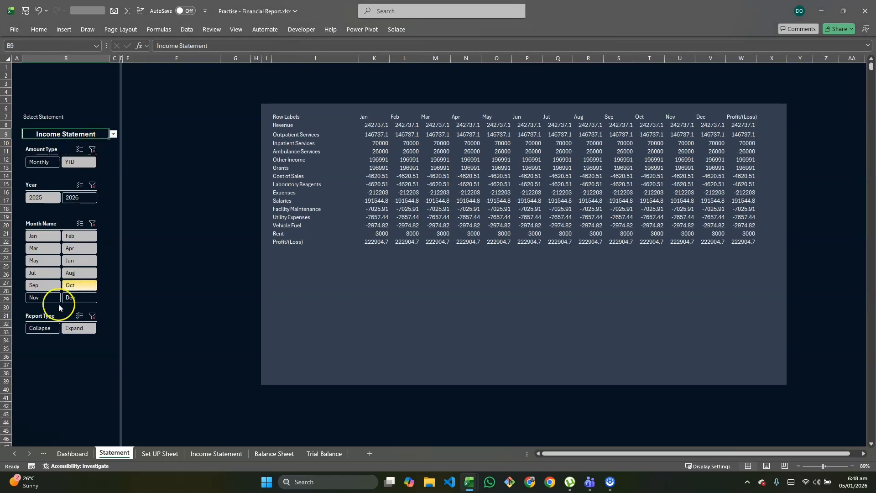
{"action": "left_click", "coordinate": [42, 328]}
{"action": "left_click", "coordinate": [76, 328]}
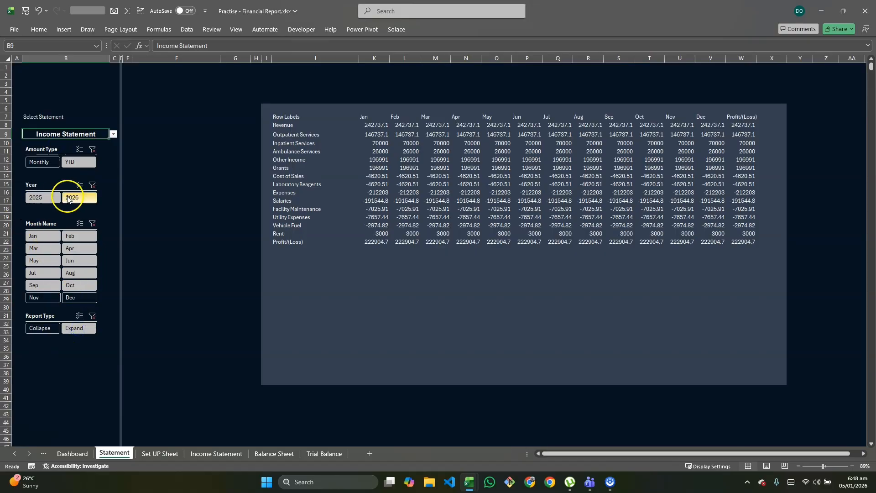
{"action": "left_click", "coordinate": [37, 162]}
{"action": "left_click", "coordinate": [74, 167]}
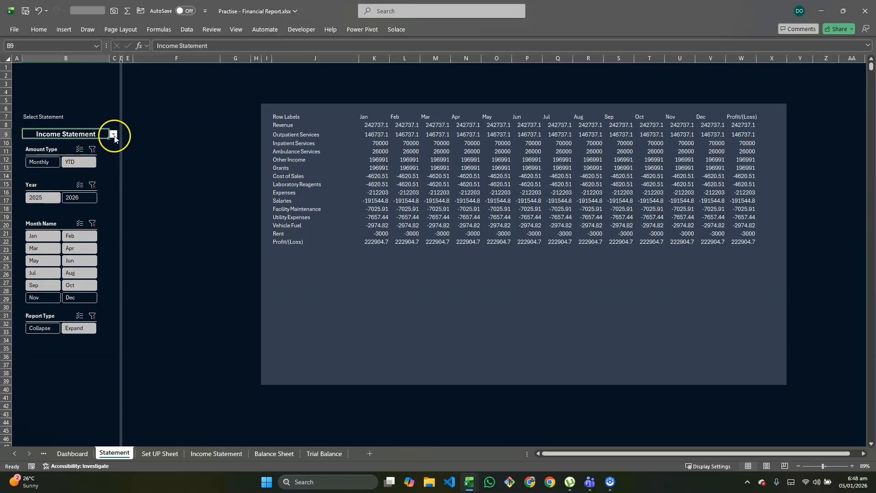
Set the statement selector in B9 to Trial Balance
{"action": "left_click", "coordinate": [114, 134]}
{"action": "left_click", "coordinate": [68, 158]}
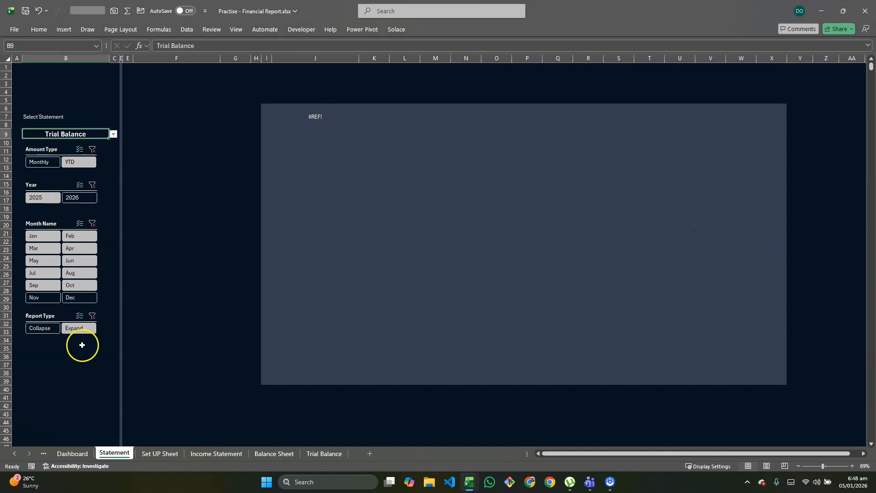
Insert the IFERROR function in front of TRIMRANGE in the formula in cell J7
{"action": "double_click", "coordinate": [299, 114]}
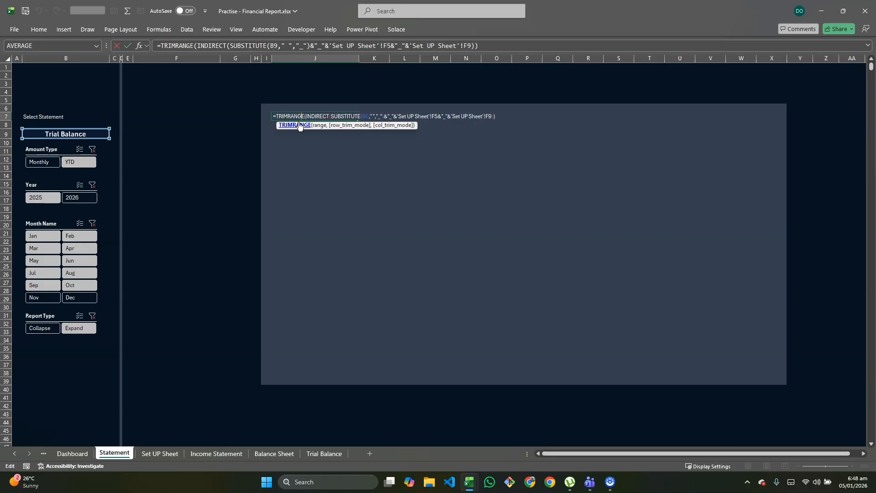
{"action": "left_click", "coordinate": [276, 117]}
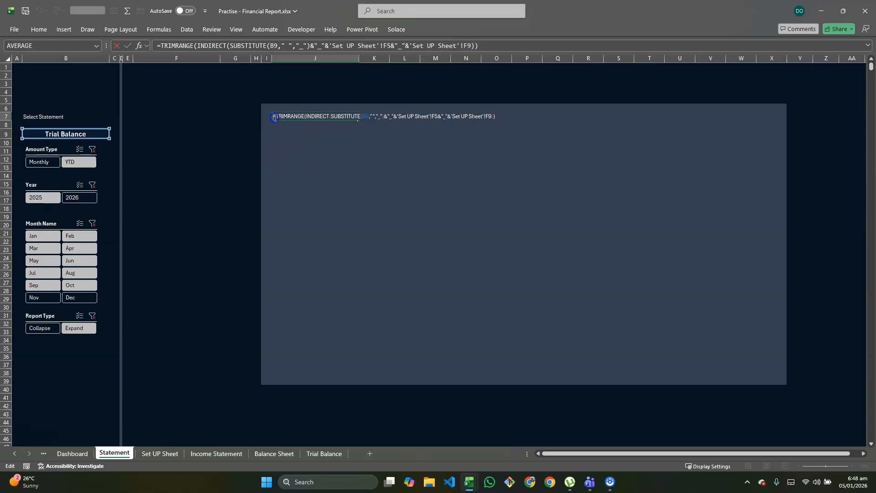
{"action": "left_click", "coordinate": [277, 116]}
{"action": "type", "text": "iser"}
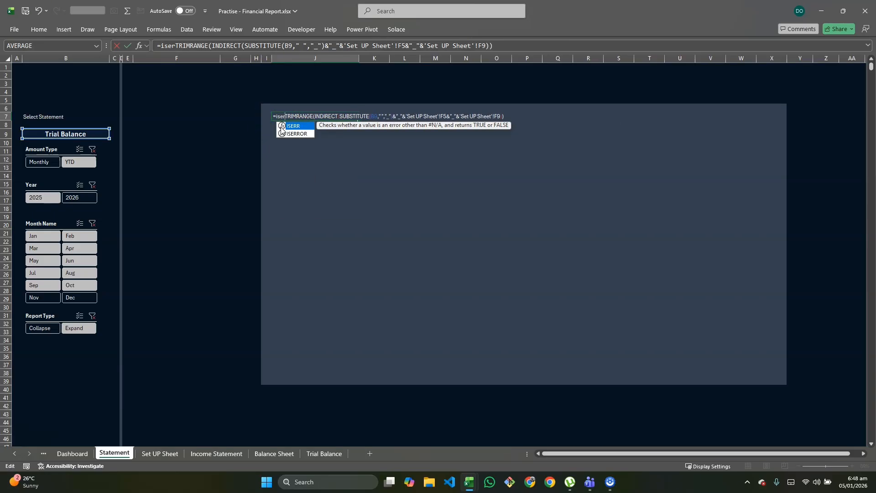
{"action": "double_click", "coordinate": [282, 132]}
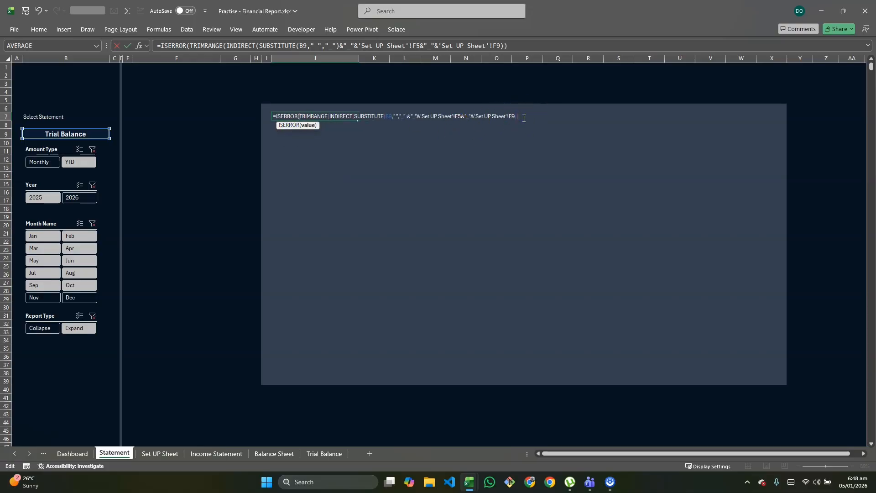
{"action": "left_click", "coordinate": [296, 117]}
{"action": "key", "text": "BackSpace"}
{"action": "key", "text": "BackSpace"}
{"action": "key", "text": "BackSpace"}
{"action": "key", "text": "BackSpace"}
{"action": "key", "text": "BackSpace"}
{"action": "key", "text": "BackSpace"}
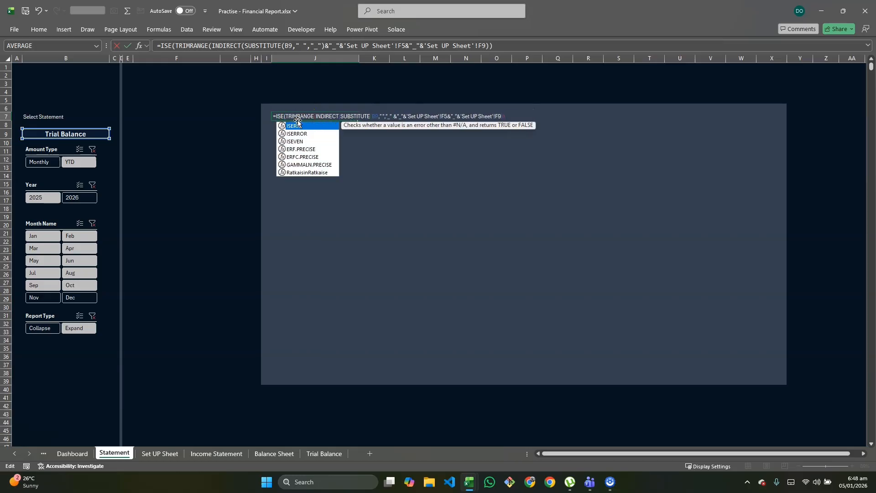
{"action": "type", "text": "f"}
{"action": "key", "text": "Down"}
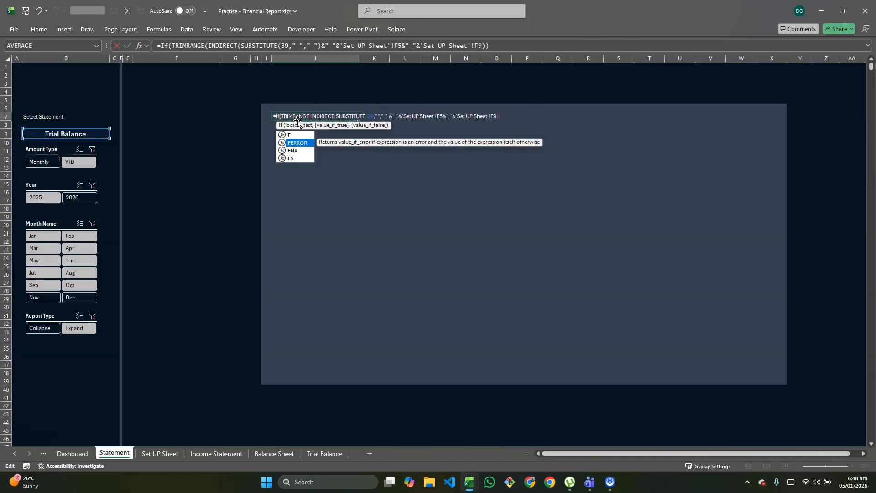
{"action": "key", "text": "Tab"}
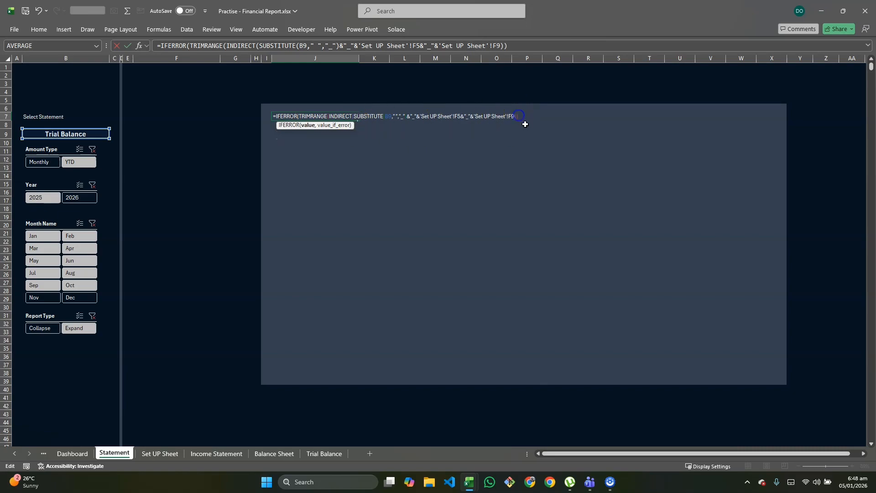
Give the IFERROR formula in J7 the named range Trial_Balance as its value_if_error and commit the formula
{"action": "left_click", "coordinate": [524, 122]}
{"action": "type", "text": ",tr"}
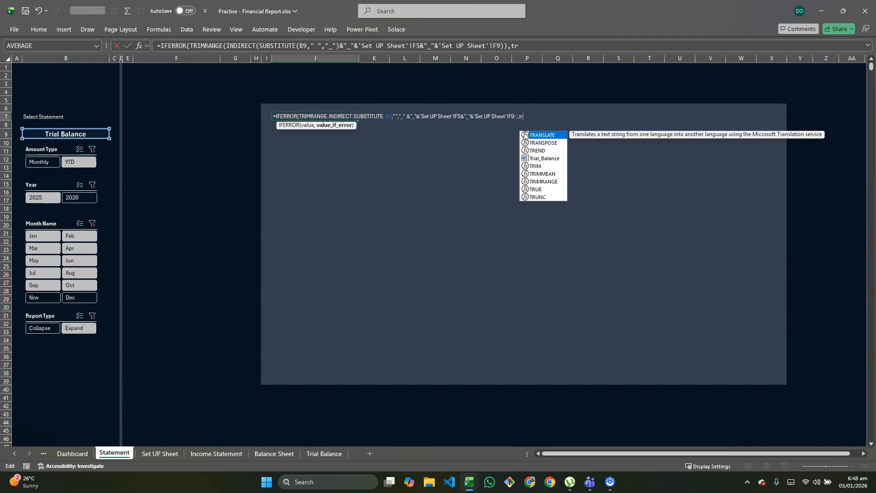
{"action": "key", "text": "Down"}
{"action": "key", "text": "Down"}
{"action": "key", "text": "Down"}
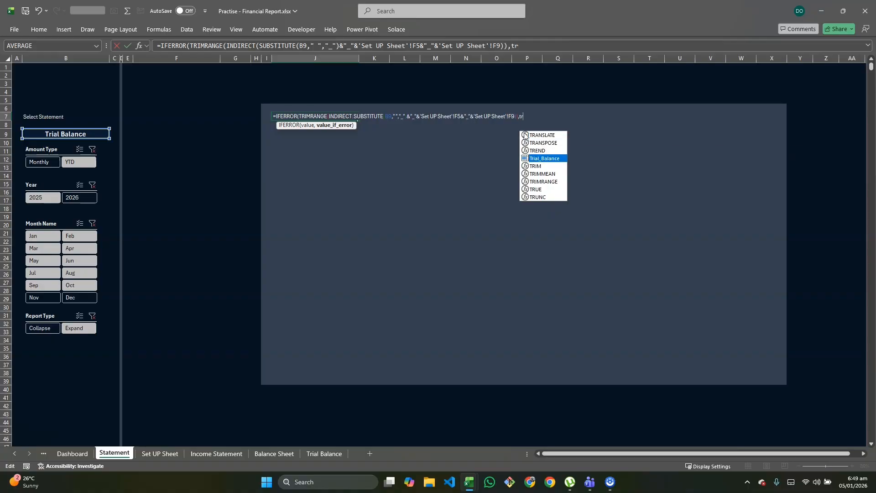
{"action": "key", "text": "Tab"}
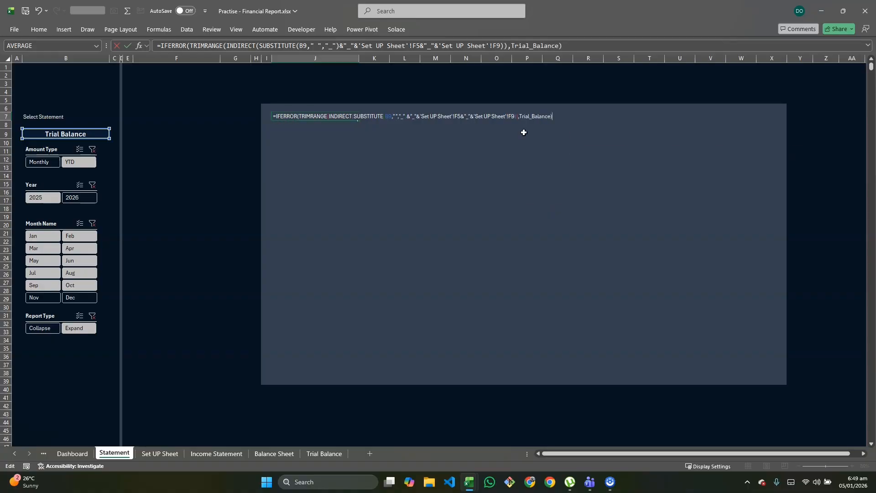
{"action": "key", "text": "Return"}
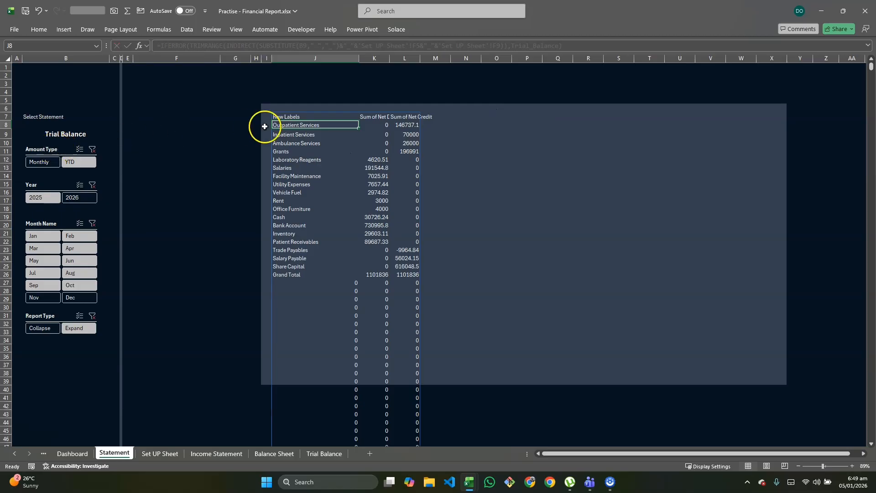
Wrap the Trial_Balance fallback in the J7 formula in TRIMRANGE to drop its empty rows
{"action": "scroll", "coordinate": [392, 313], "scroll_direction": "down", "scroll_amount": 18}
{"action": "scroll", "coordinate": [392, 312], "scroll_direction": "up", "scroll_amount": 18}
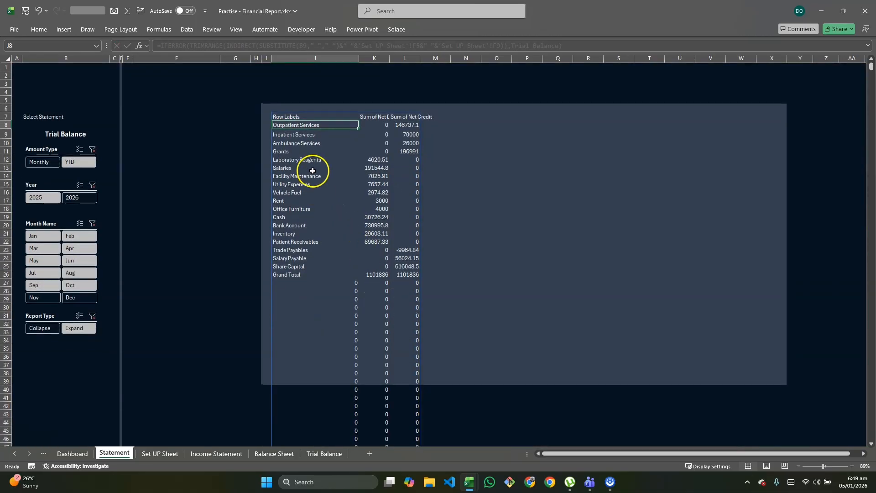
{"action": "double_click", "coordinate": [284, 116]}
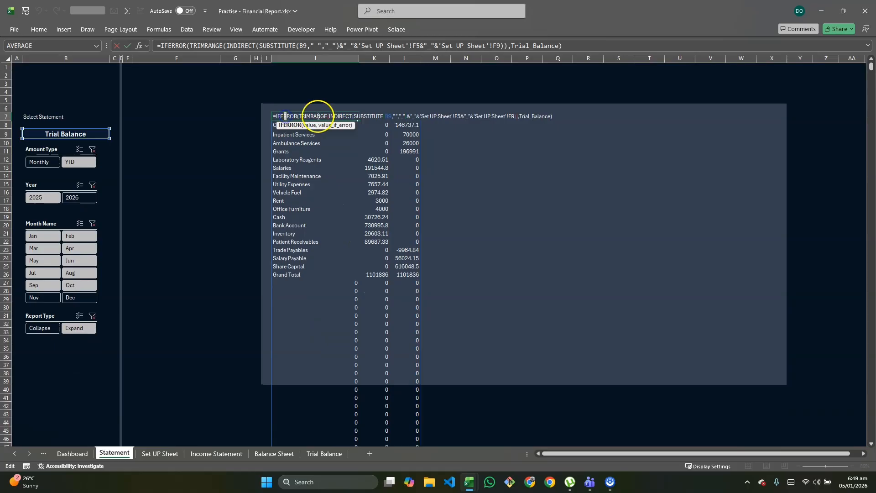
{"action": "left_click", "coordinate": [522, 117]}
{"action": "type", "text": "trim"}
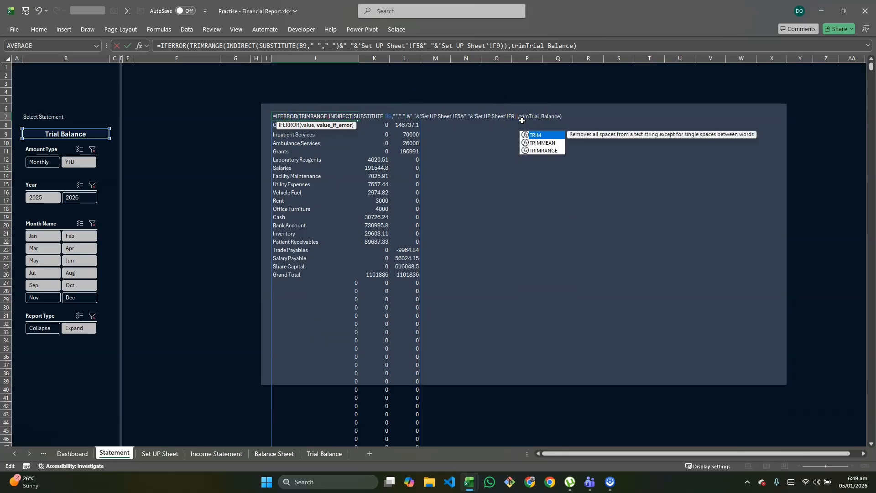
{"action": "key", "text": "Down"}
{"action": "key", "text": "Down"}
{"action": "key", "text": "Tab"}
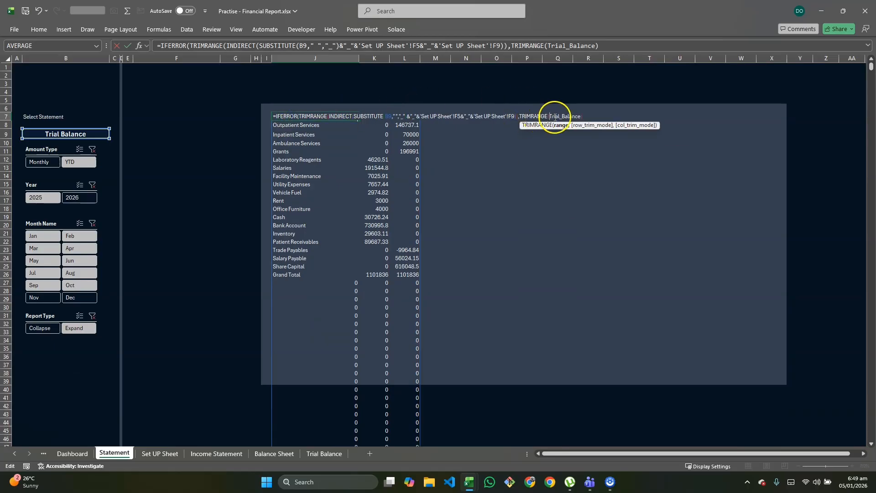
{"action": "left_click", "coordinate": [587, 115]}
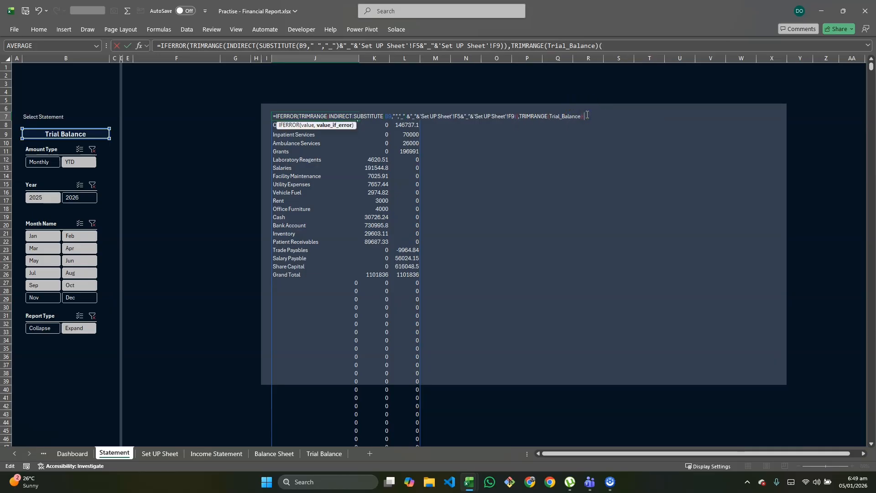
{"action": "key", "text": "BackSpace"}
{"action": "key", "text": "Return"}
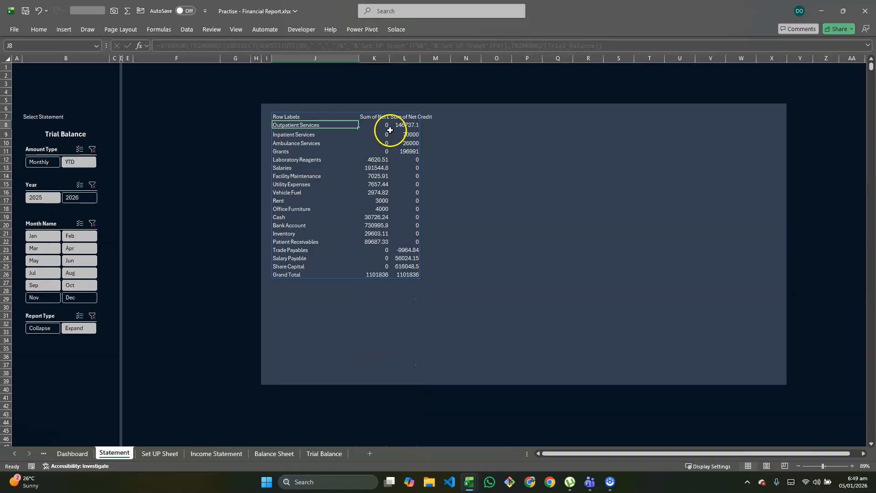
Test the statement selector in B9 with Income Statement and Balance Sheet, and return it to Trial Balance
{"action": "left_click", "coordinate": [80, 136]}
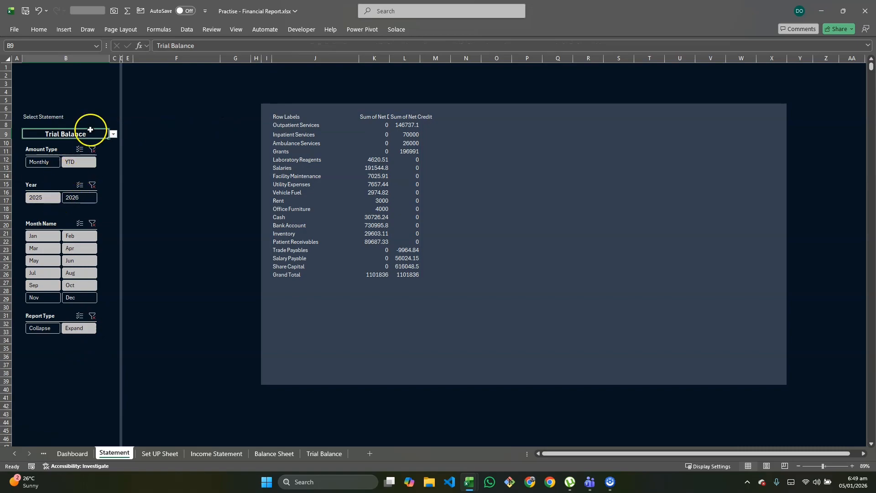
{"action": "left_click", "coordinate": [113, 134]}
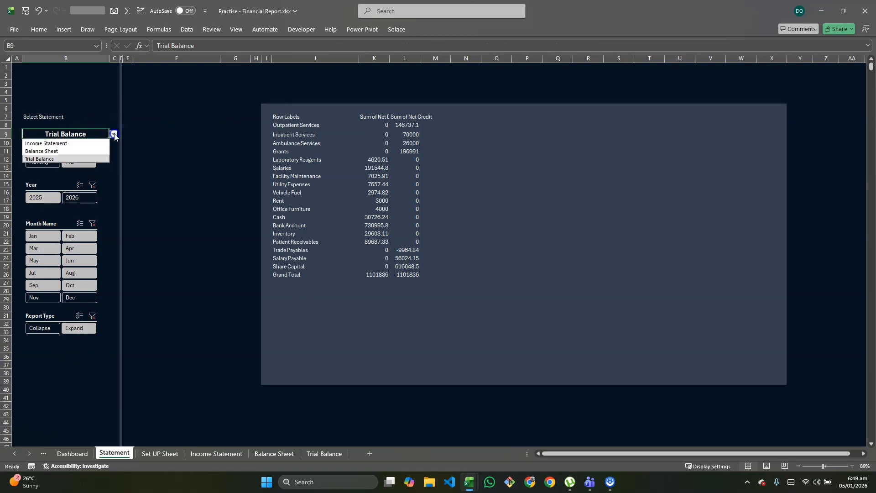
{"action": "left_click", "coordinate": [75, 143]}
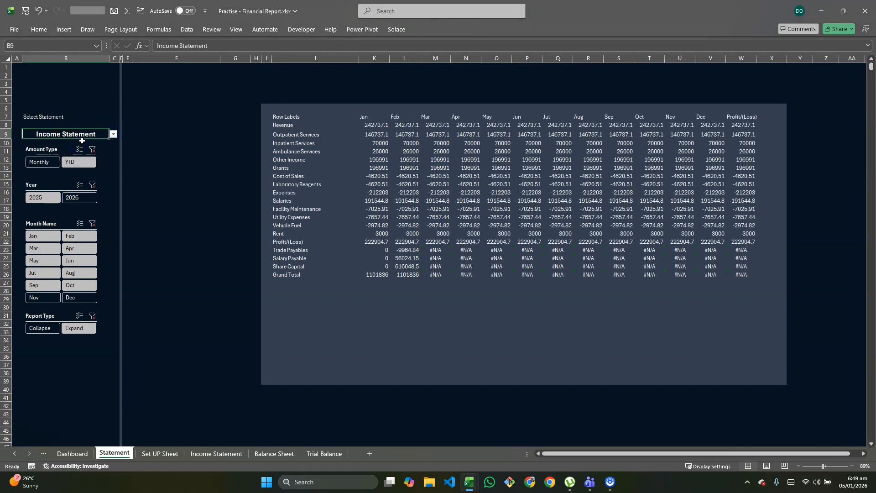
{"action": "left_click", "coordinate": [113, 134]}
{"action": "left_click", "coordinate": [69, 151]}
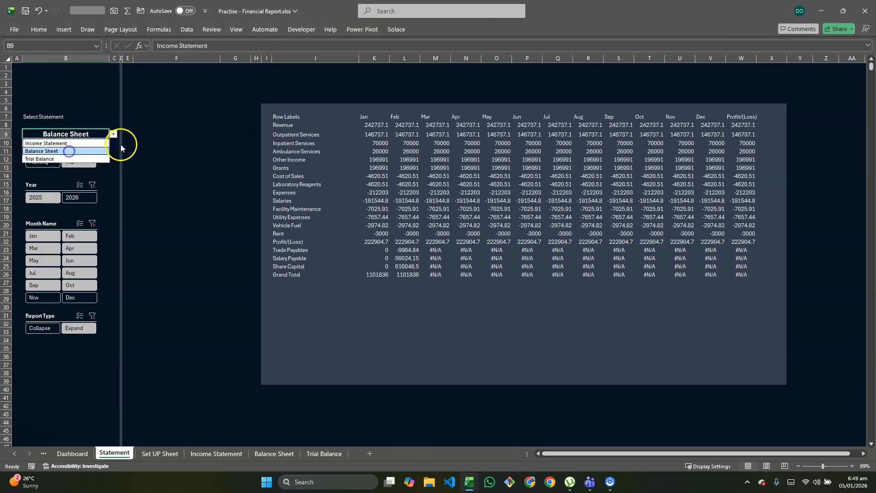
{"action": "left_click", "coordinate": [114, 135]}
{"action": "left_click", "coordinate": [68, 158]}
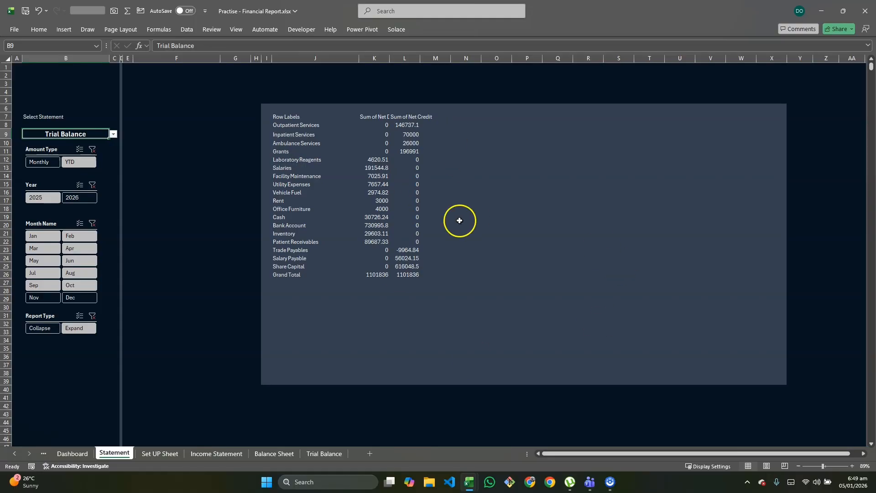
Switch to the finished financial report dashboard workbook
{"action": "key", "text": "alt+Tab"}
{"action": "key", "text": "alt+Tab"}
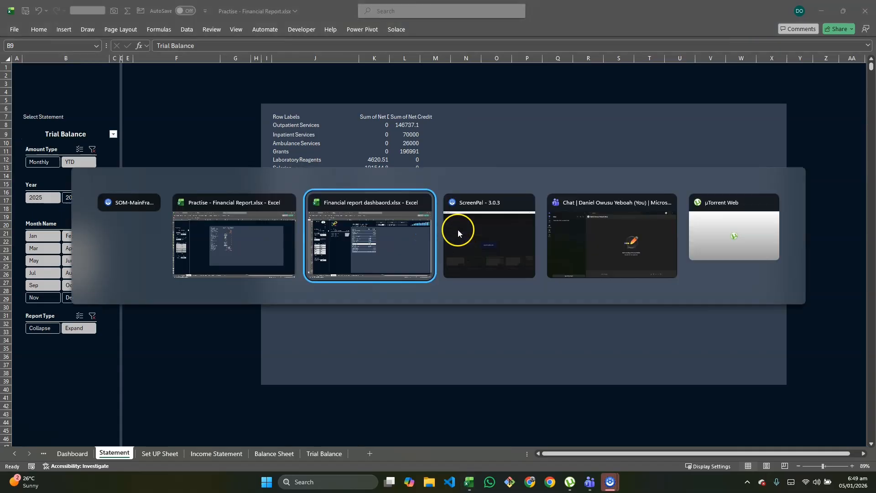